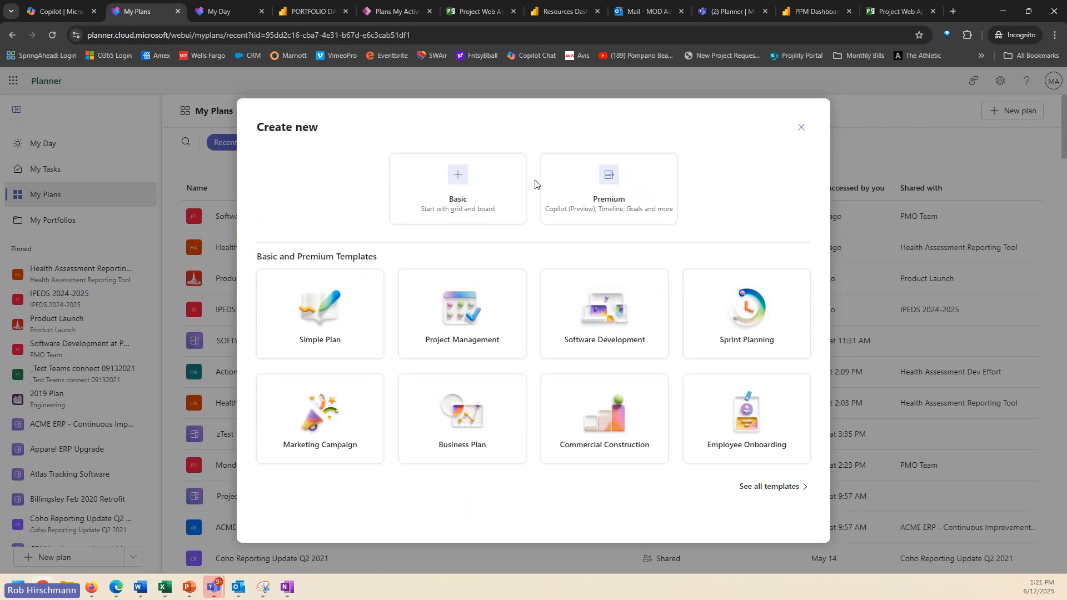
# Dismiss plan creation, open the Health Assessment Reporting Tool plan, expand its Scope summary task, and collapse the navigation pane.
pyautogui.click(801, 128)
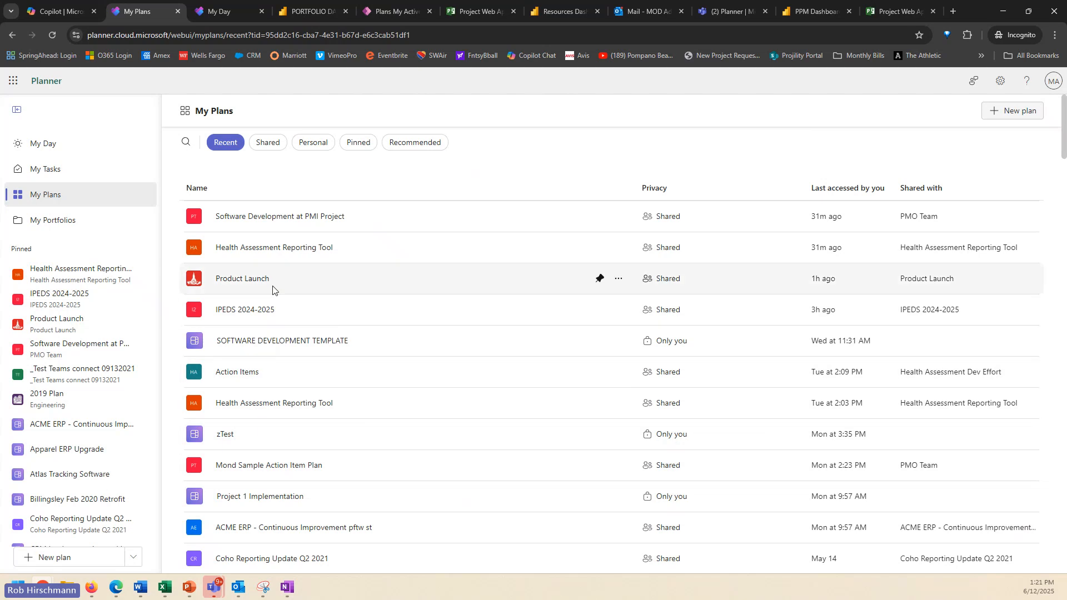
pyautogui.click(270, 221)
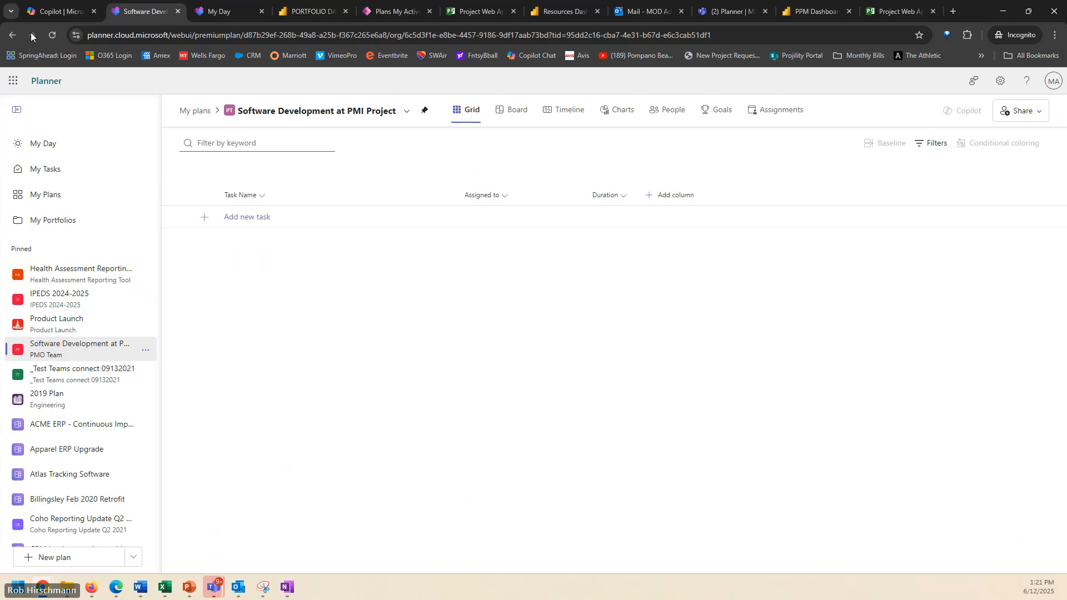
pyautogui.click(12, 34)
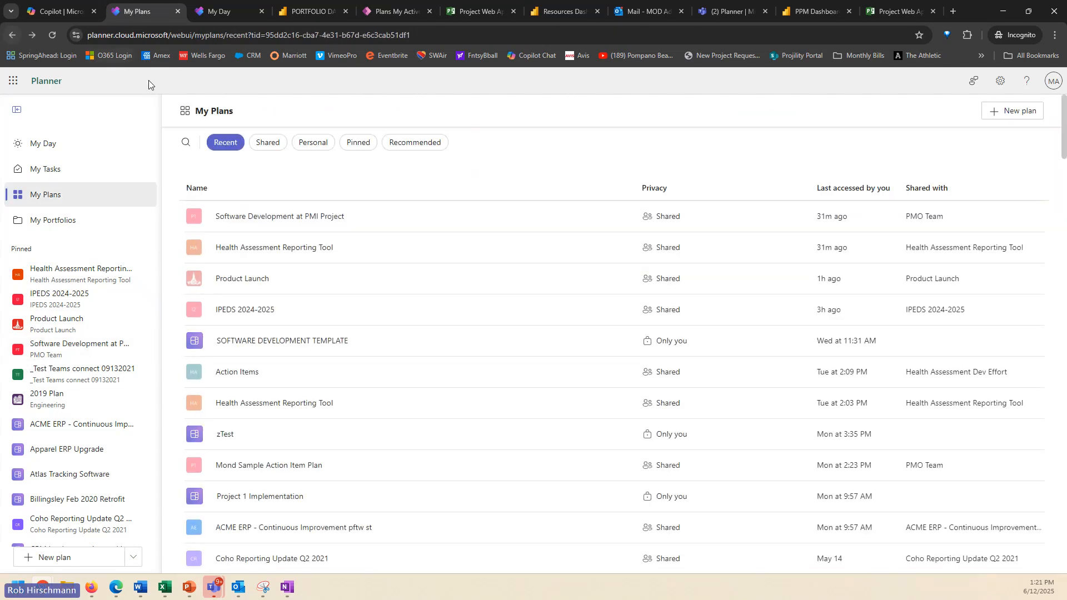
pyautogui.click(265, 250)
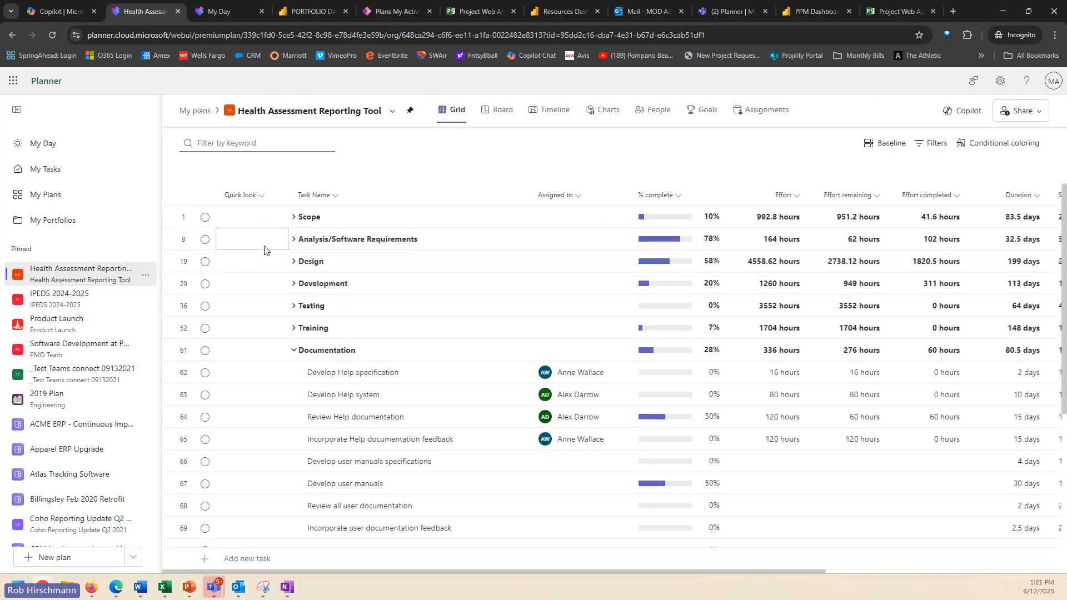
pyautogui.click(293, 217)
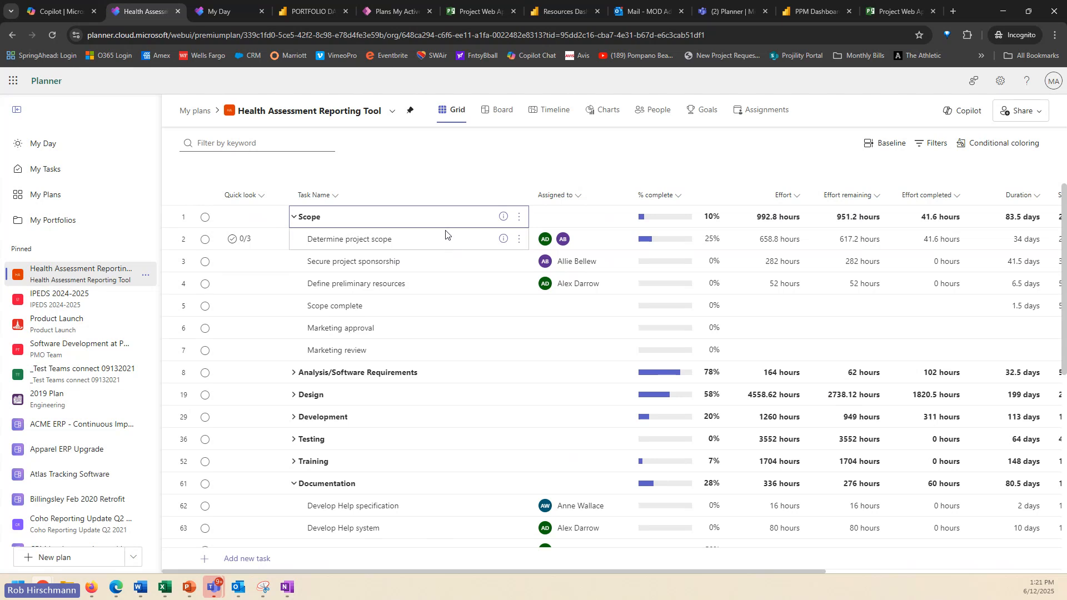
pyautogui.click(15, 113)
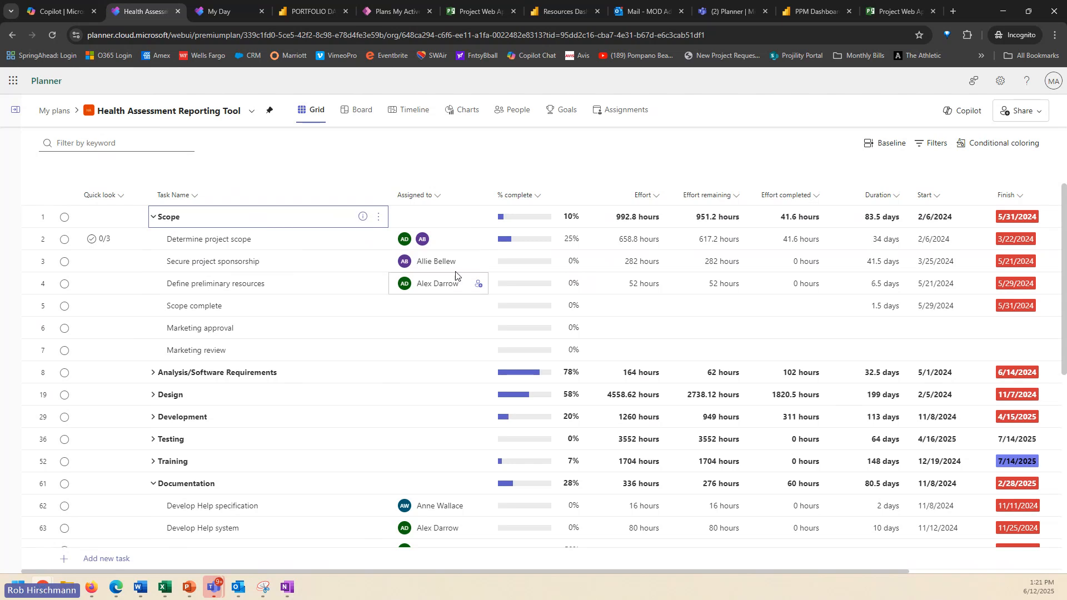
# Set the completion of the Secure project sponsorship task to 25%.
pyautogui.click(270, 244)
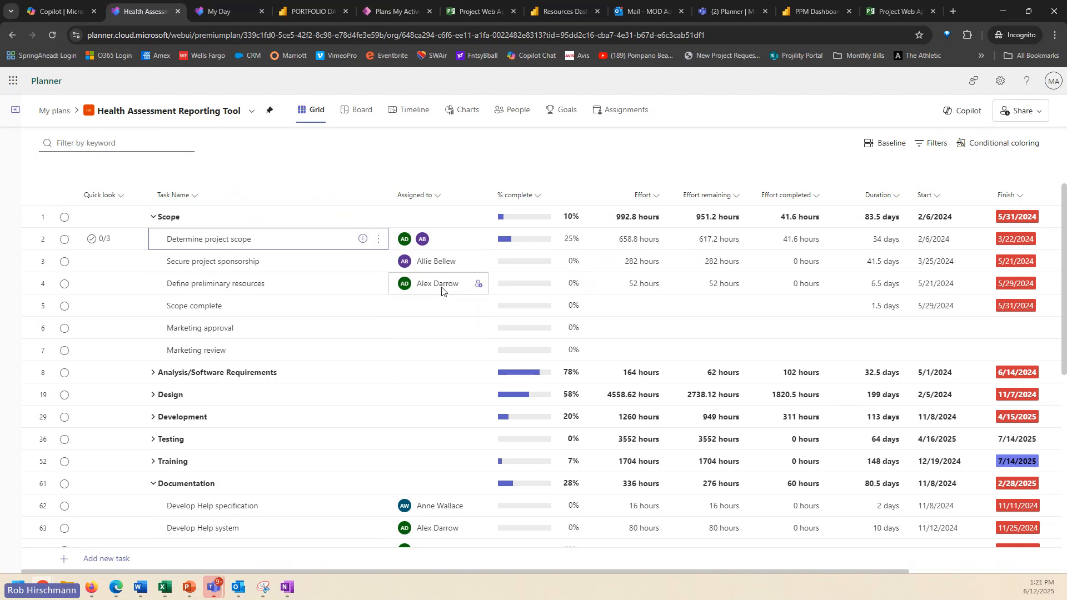
pyautogui.click(479, 268)
pyautogui.click(479, 268)
pyautogui.click(478, 267)
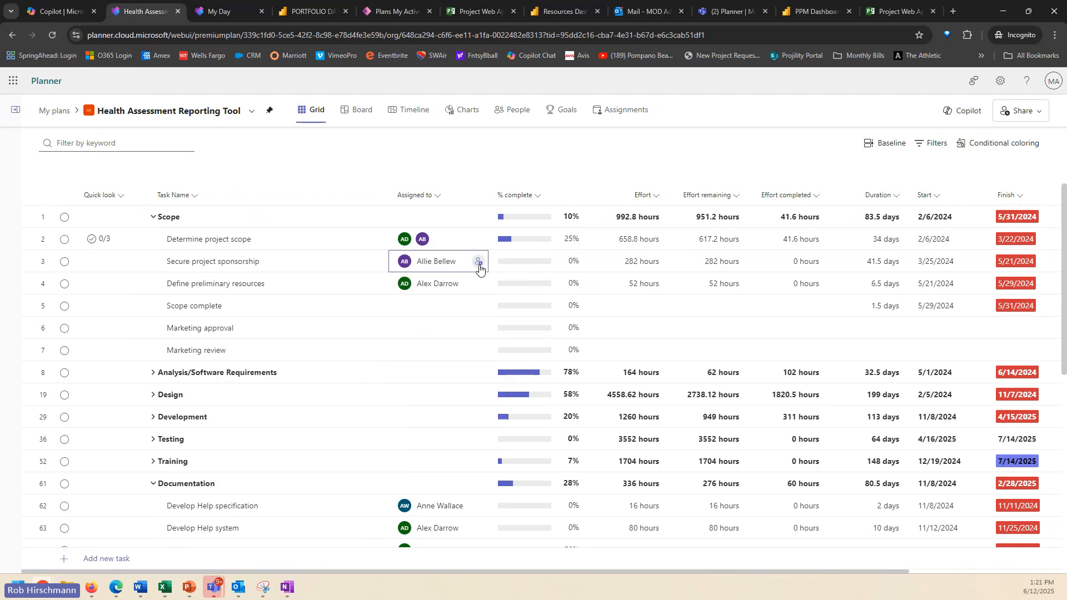
pyautogui.click(521, 270)
pyautogui.click(521, 269)
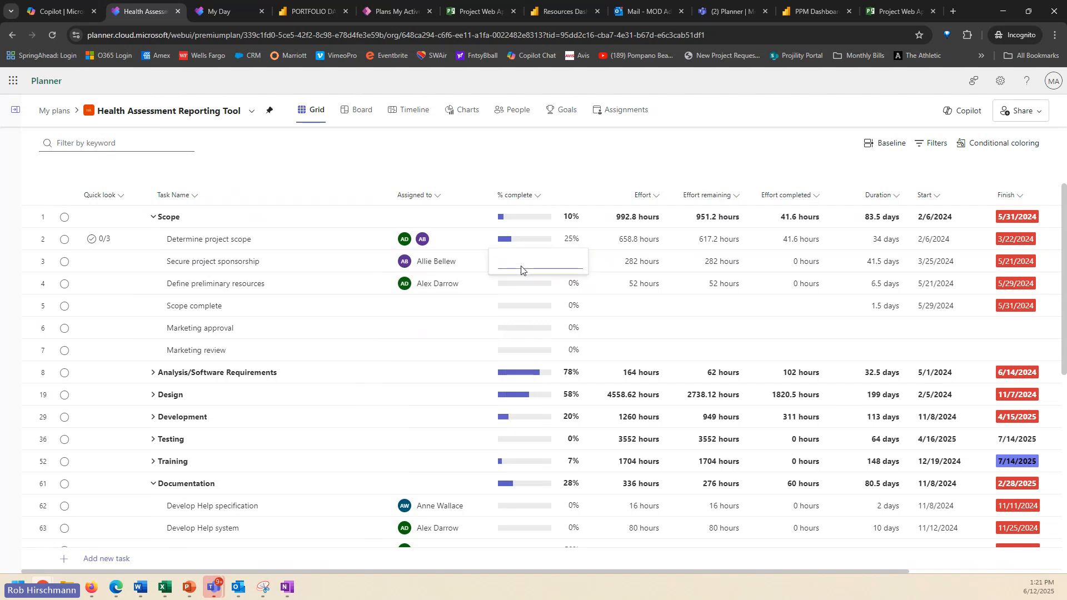
pyautogui.write('25')
pyautogui.press('Return')
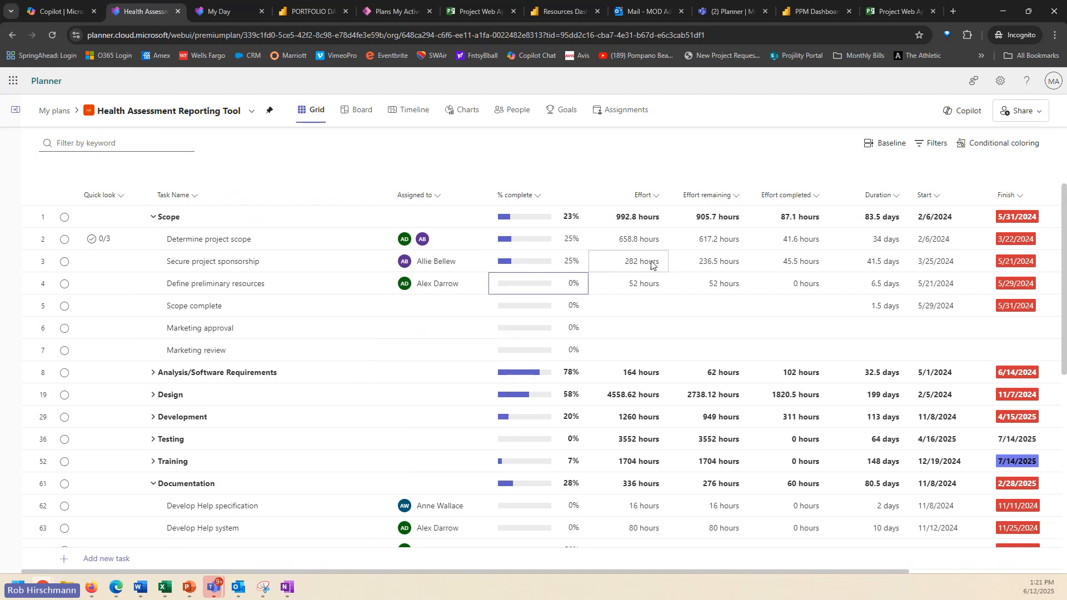
# Examine the dependency type and delay options for adding a predecessor to the Secure project sponsorship task, without adding one.
pyautogui.click(861, 262)
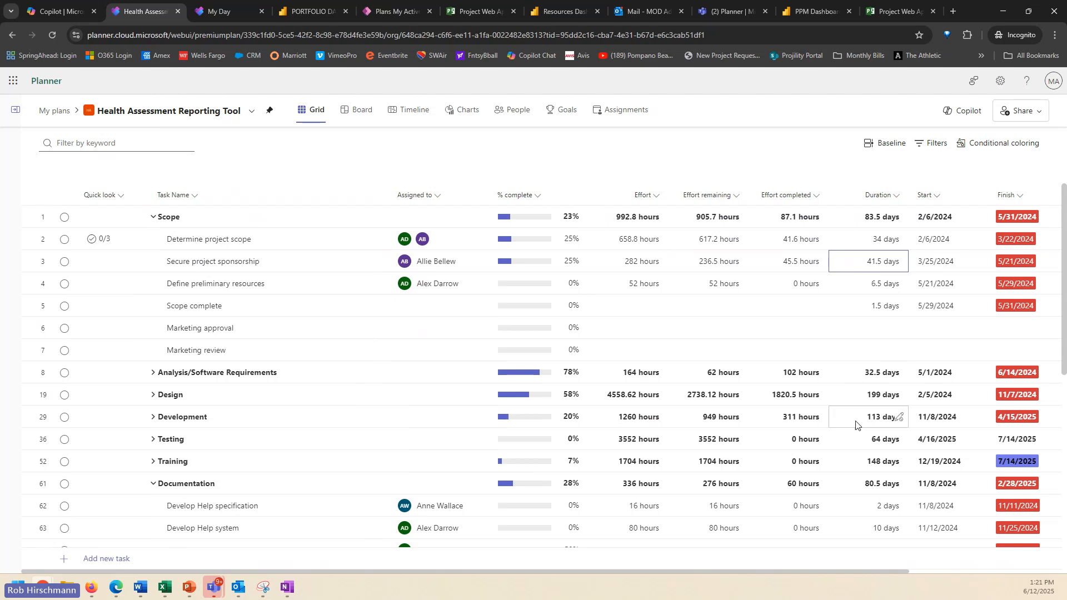
pyautogui.moveTo(854, 571); pyautogui.dragTo(997, 571)
pyautogui.click(938, 271)
pyautogui.click(938, 272)
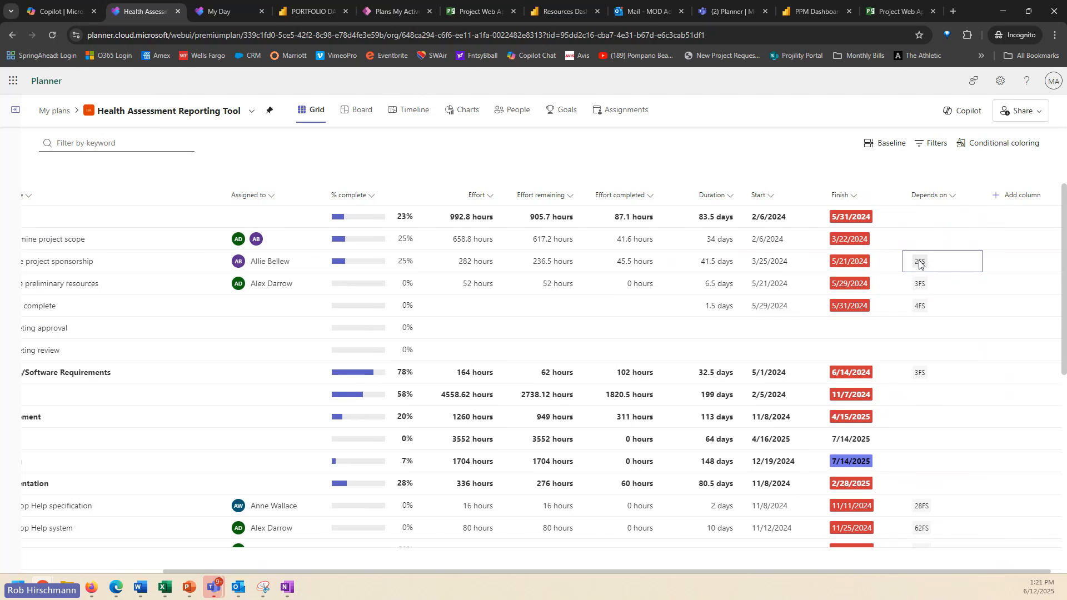
pyautogui.write('2')
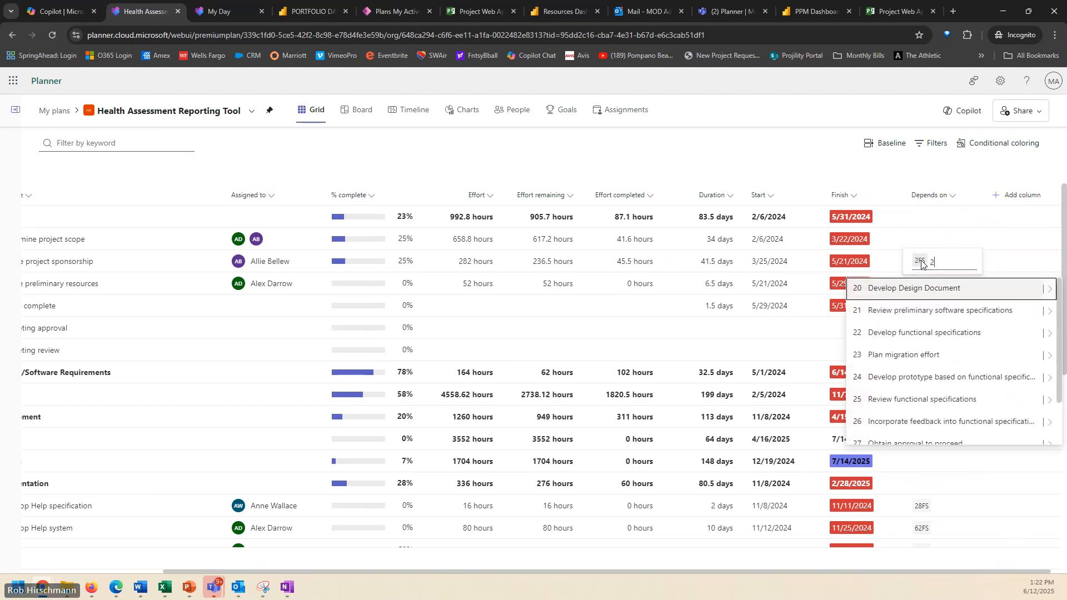
pyautogui.click(1048, 293)
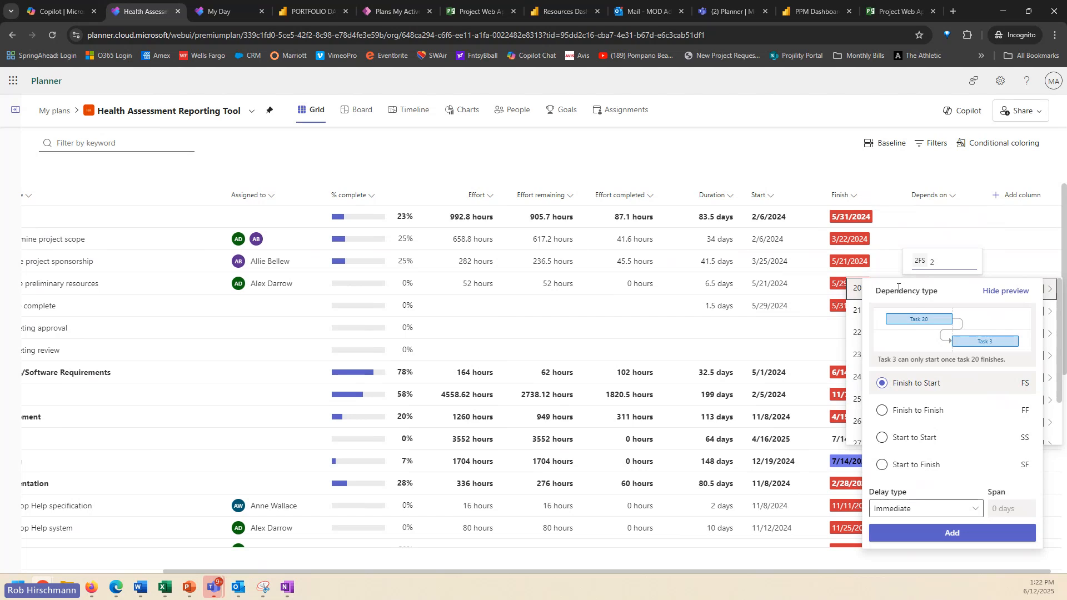
pyautogui.click(796, 169)
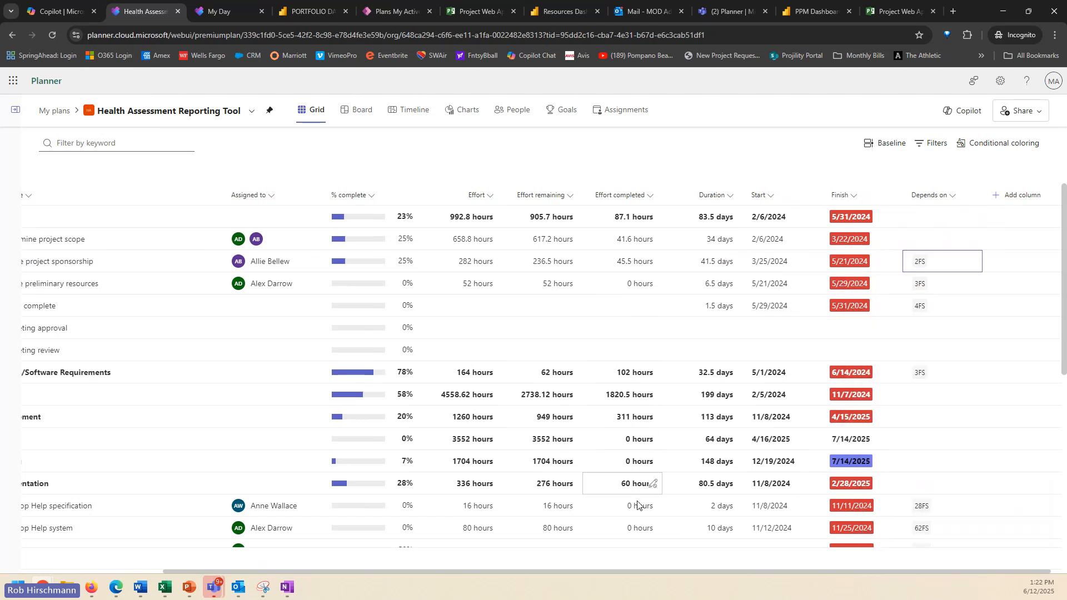
# Review the plan's board and its timeline, showing the timeline from the early-2024 Scope tasks at a multi-month scale.
pyautogui.moveTo(624, 571); pyautogui.dragTo(388, 570)
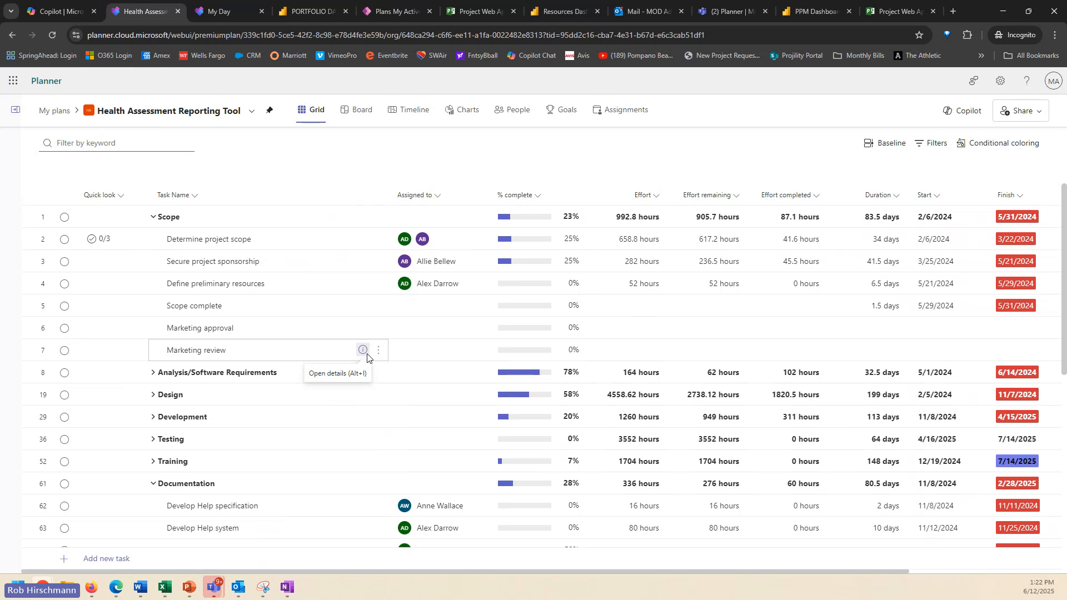
pyautogui.click(354, 122)
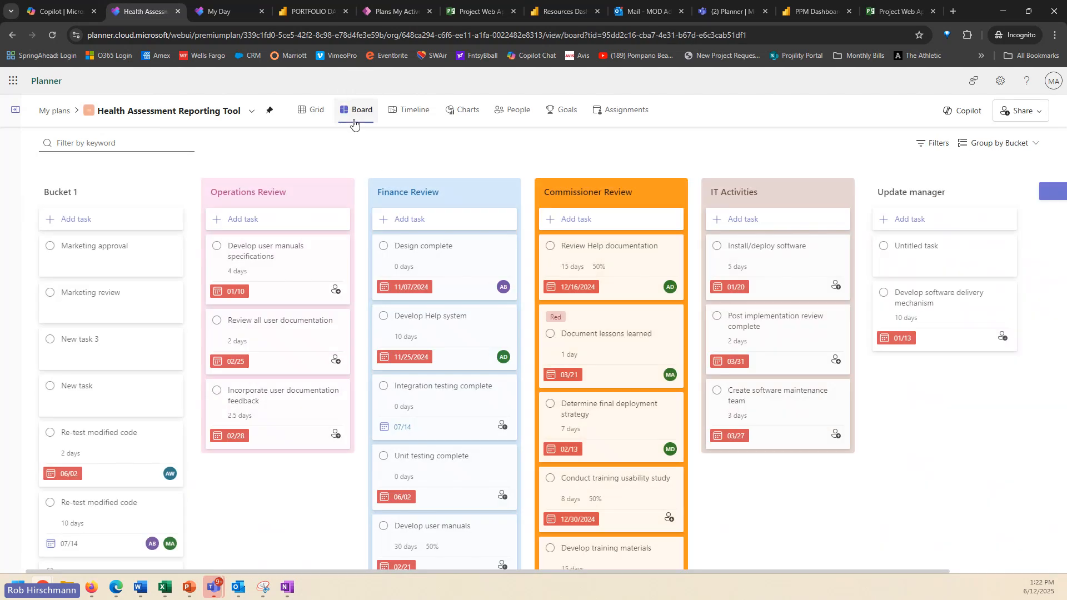
pyautogui.click(416, 110)
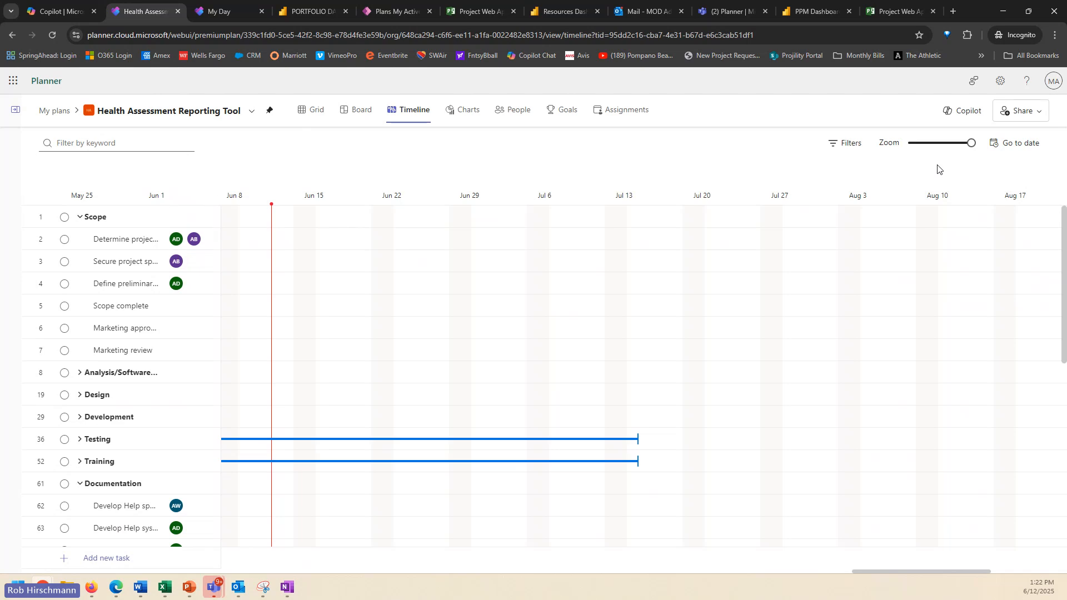
pyautogui.click(931, 143)
pyautogui.click(920, 143)
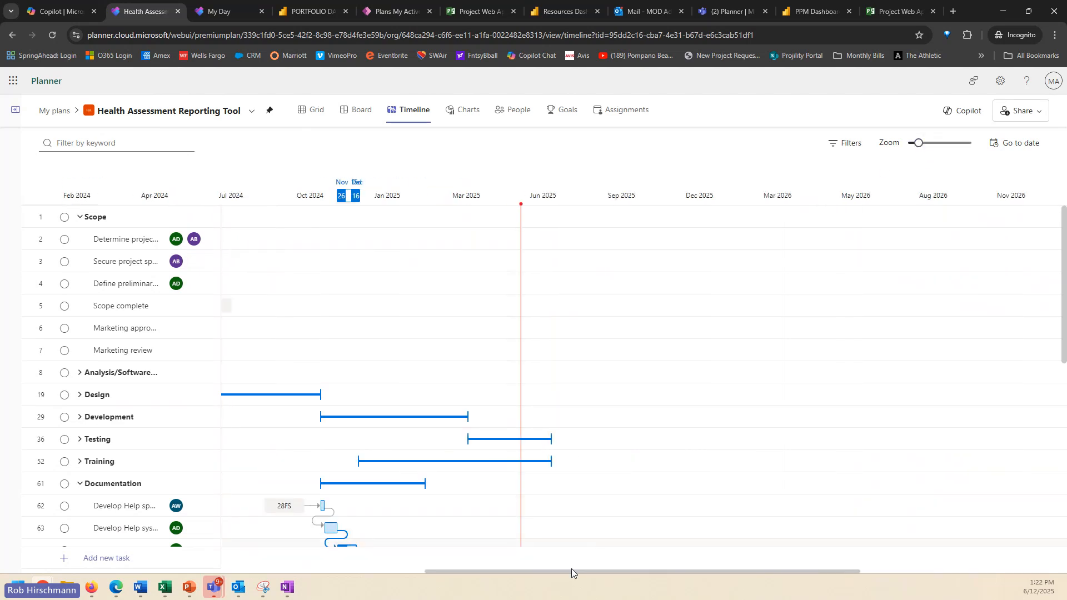
pyautogui.moveTo(572, 573); pyautogui.dragTo(442, 568)
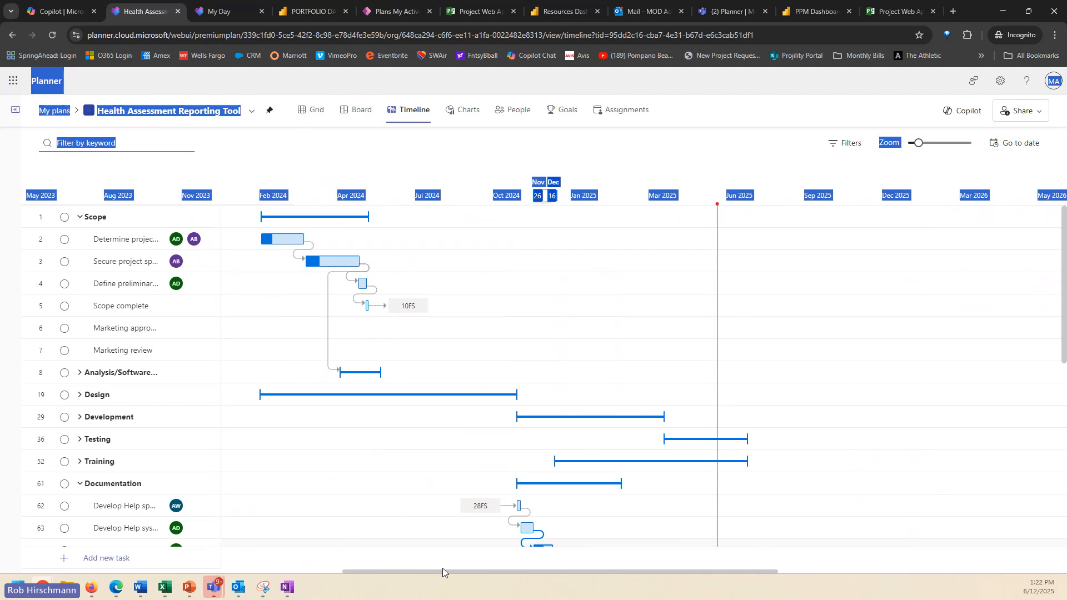
pyautogui.click(517, 394)
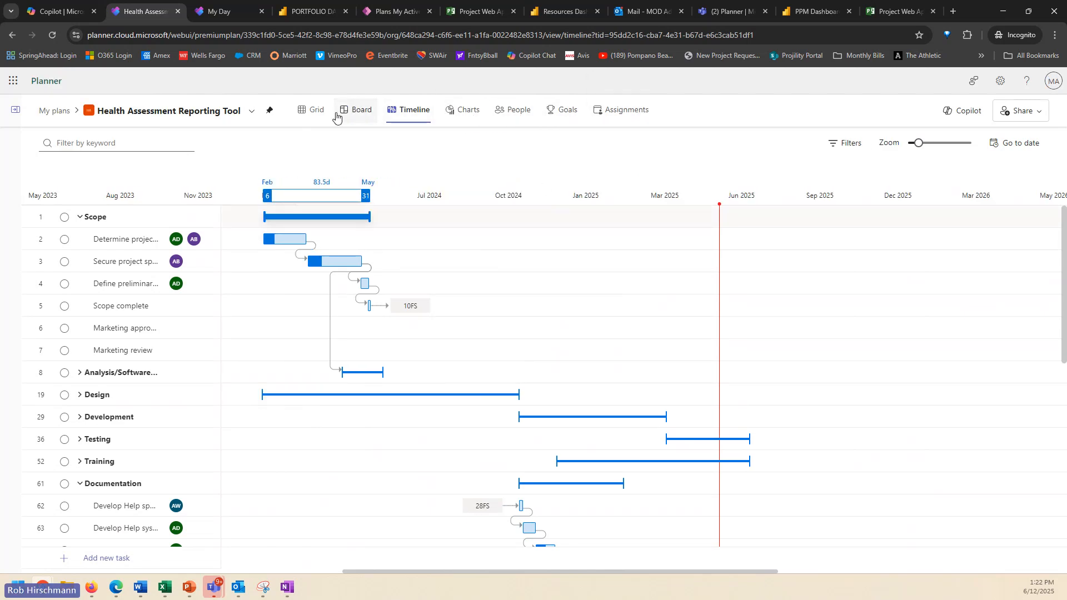
# Return to the plan's grid, restore the navigation pane, and go back to the list of My Plans.
pyautogui.click(311, 111)
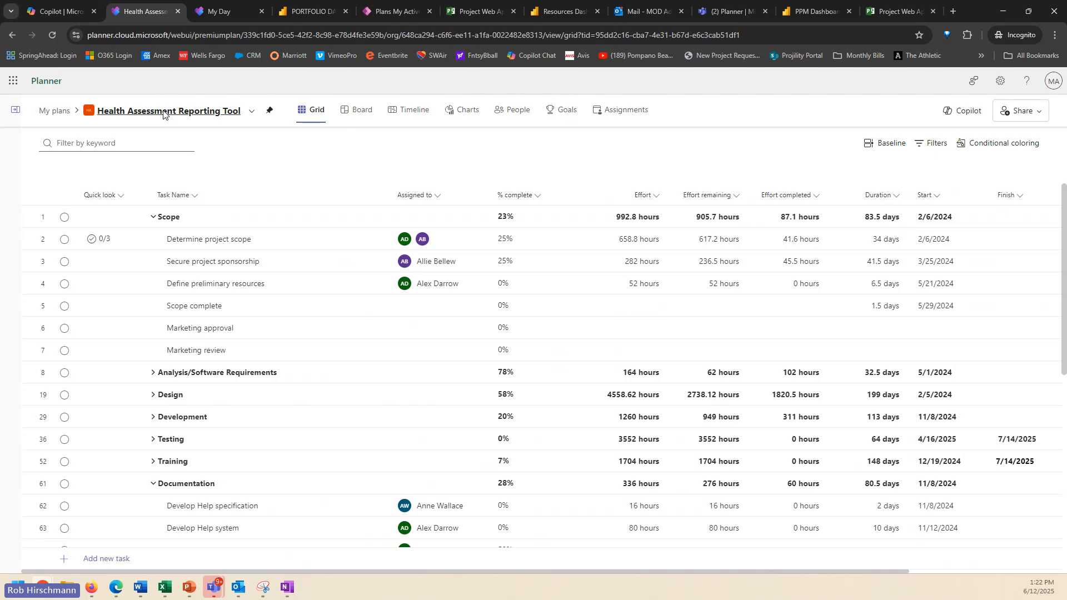
pyautogui.click(15, 110)
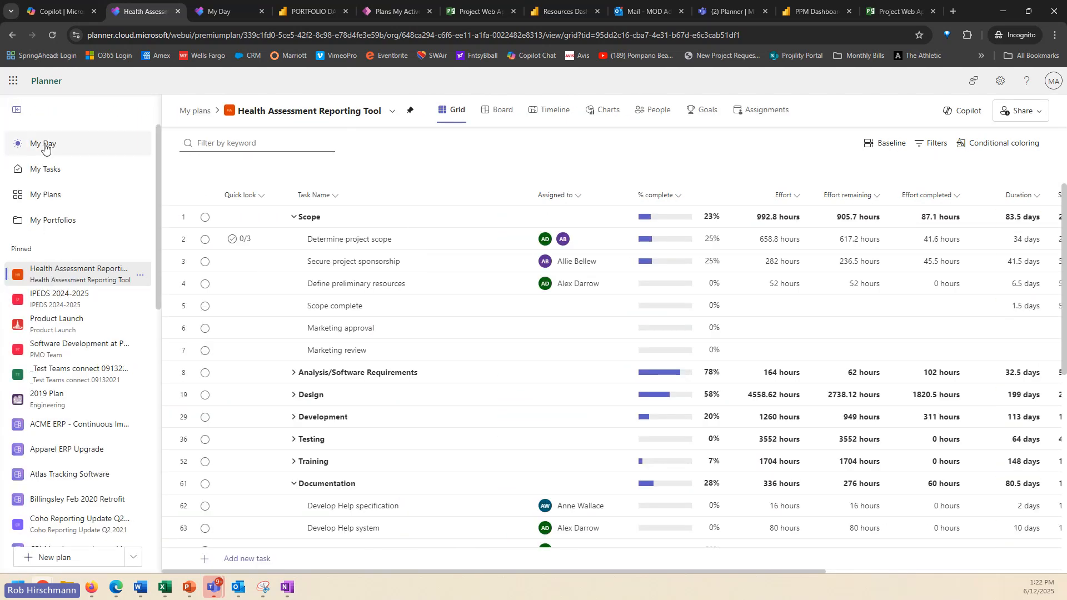
pyautogui.click(51, 192)
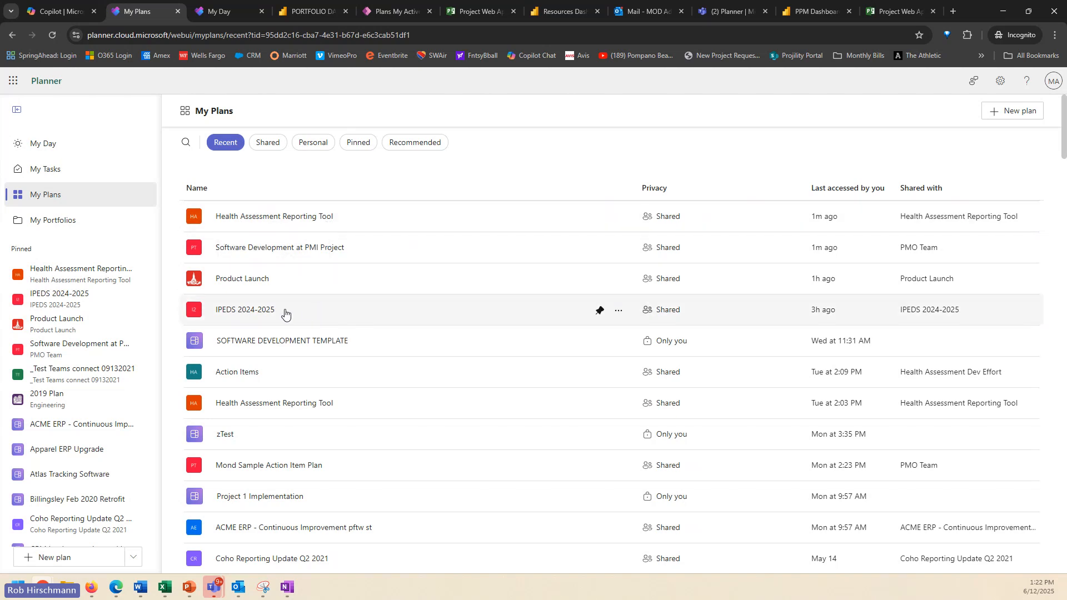
# Switch to Power BI in M365 Copilot and open the Project for the web Jan 2022 reports with the app sidebar collapsed.
pyautogui.click(55, 11)
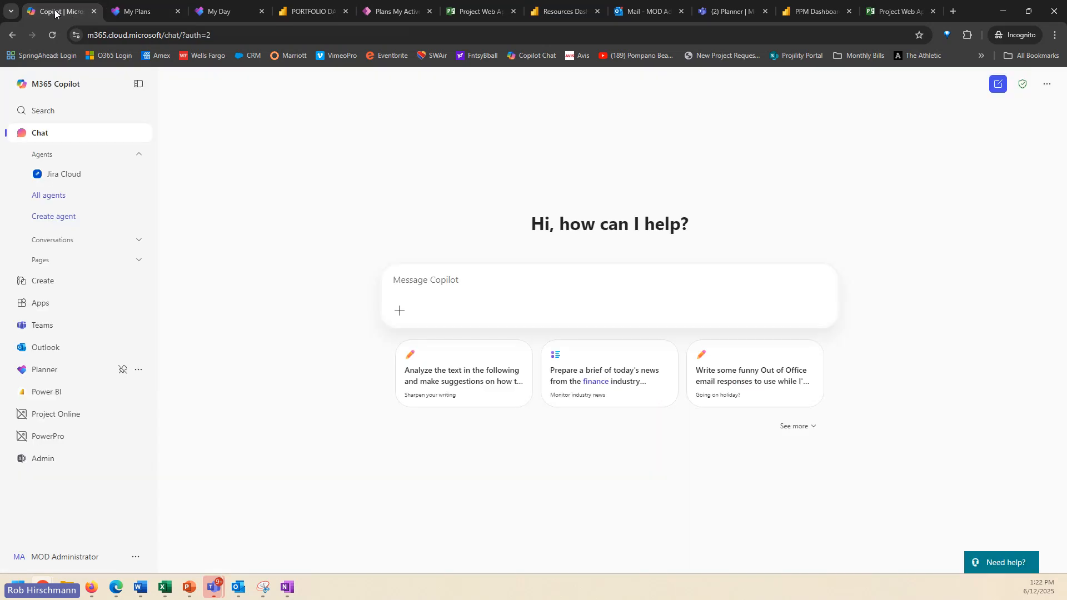
pyautogui.click(48, 393)
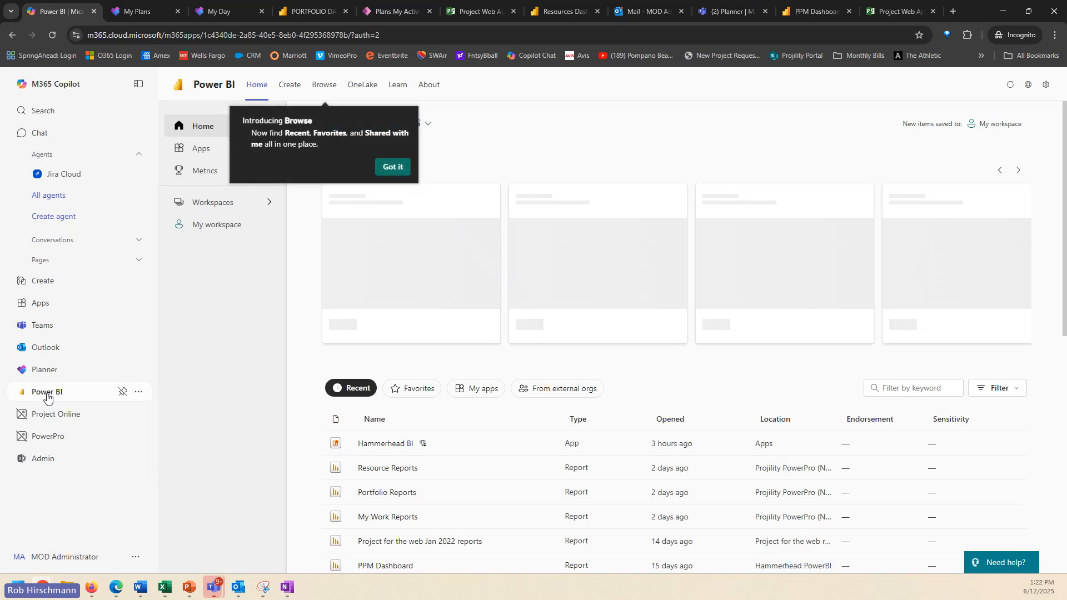
pyautogui.click(392, 166)
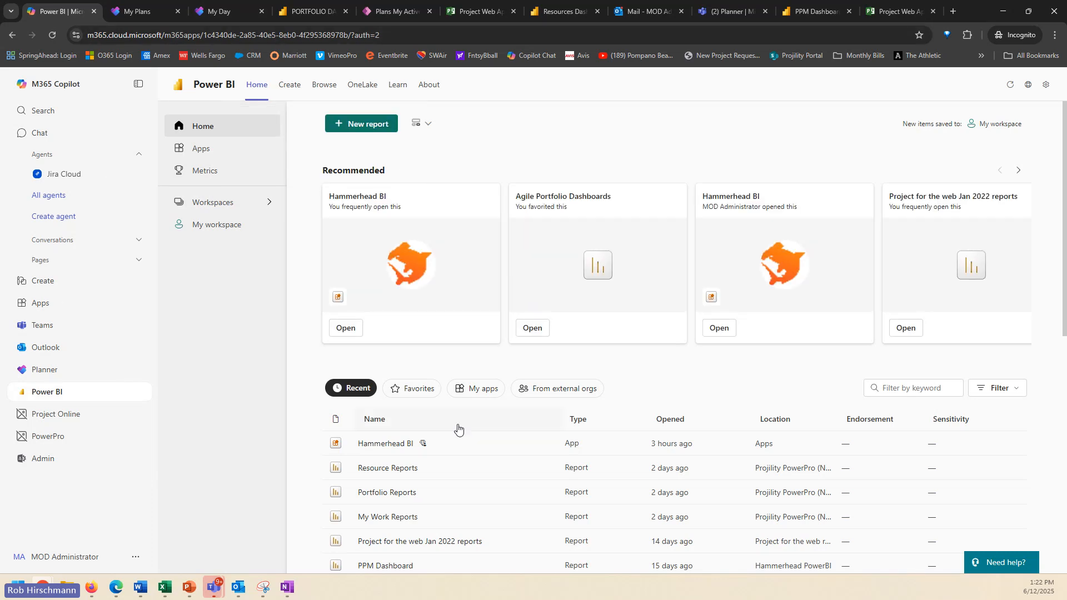
pyautogui.click(428, 541)
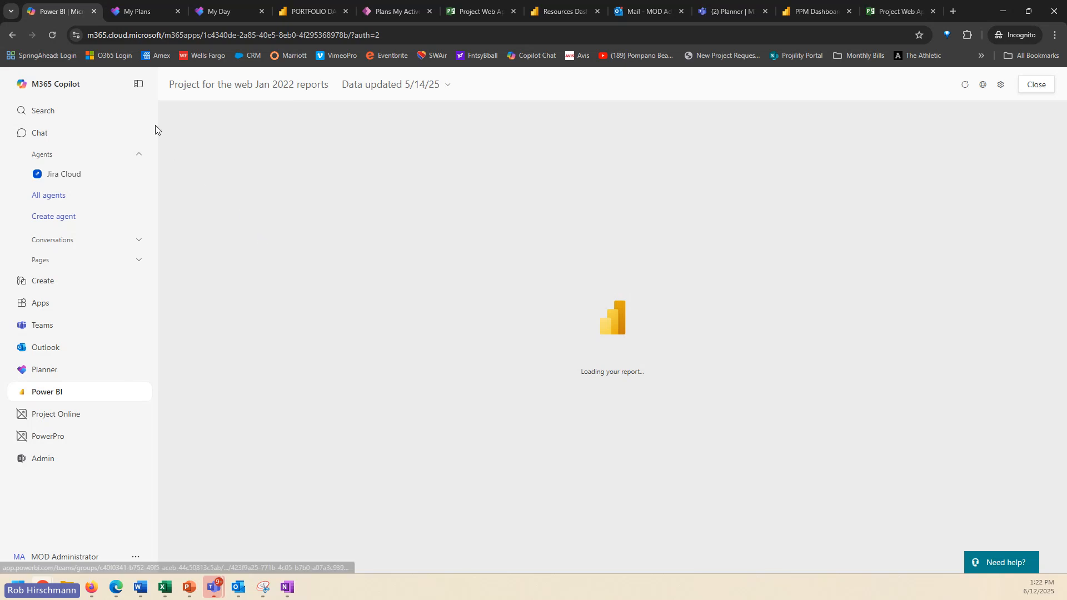
pyautogui.click(137, 86)
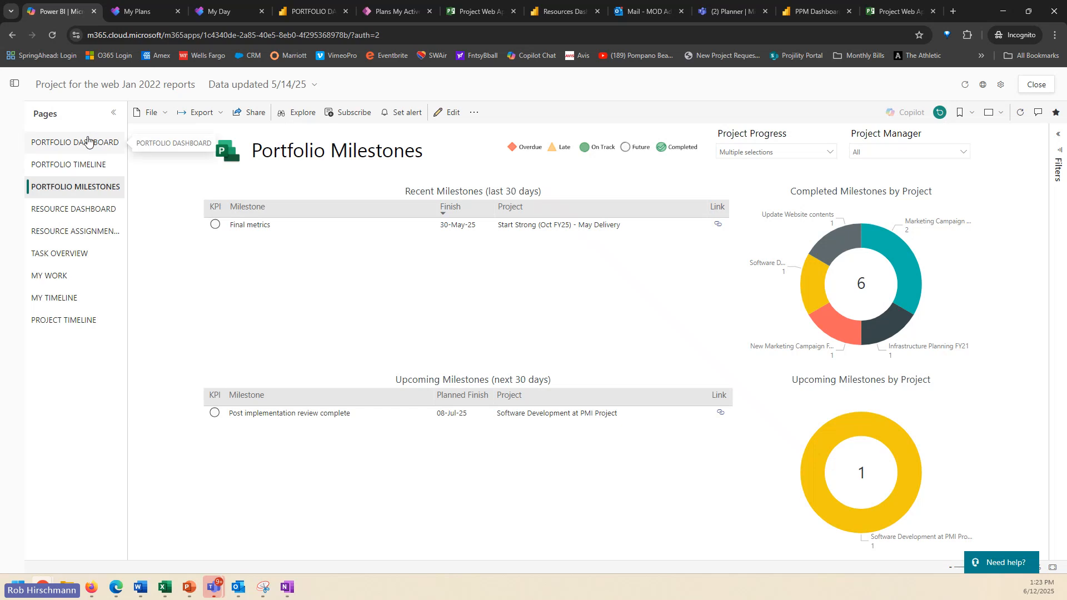
# Open the Portfolio Dashboard report page and examine the Projects by Progress and Effort by Project charts.
pyautogui.click(88, 141)
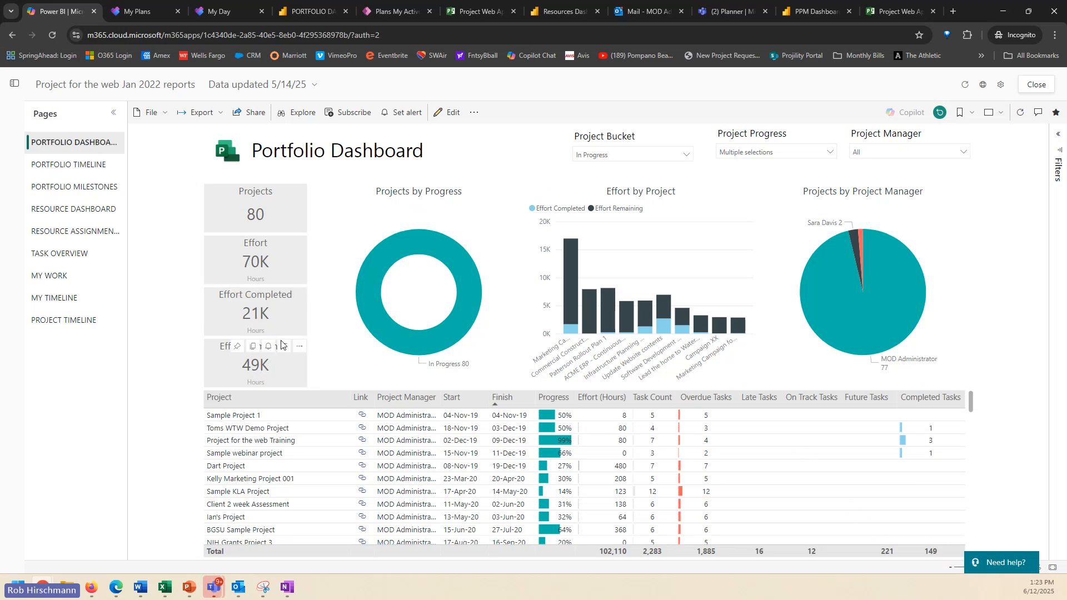
pyautogui.moveTo(415, 257)
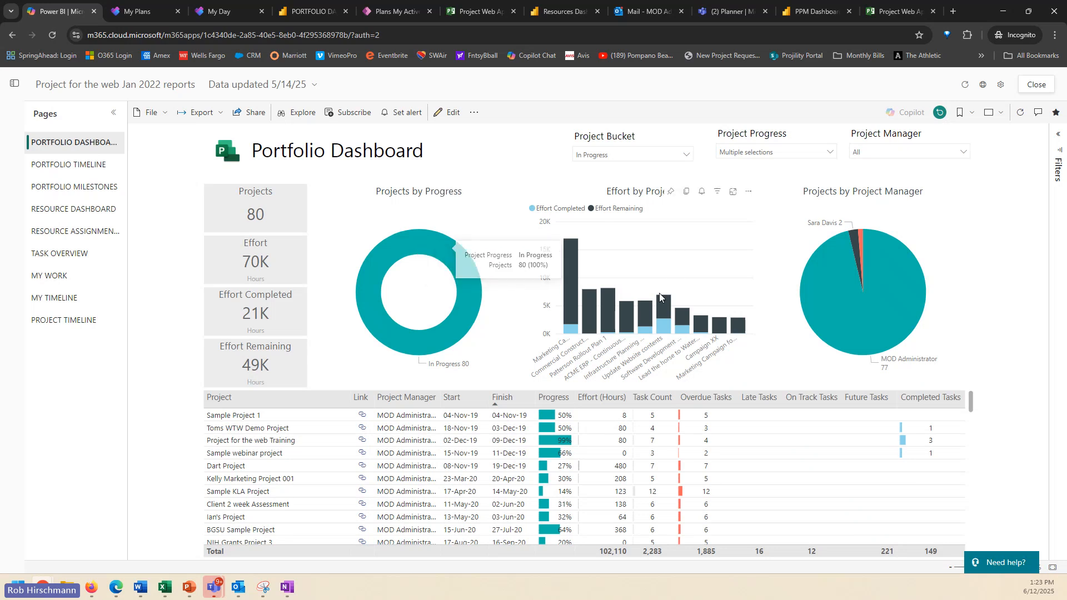
pyautogui.moveTo(651, 312)
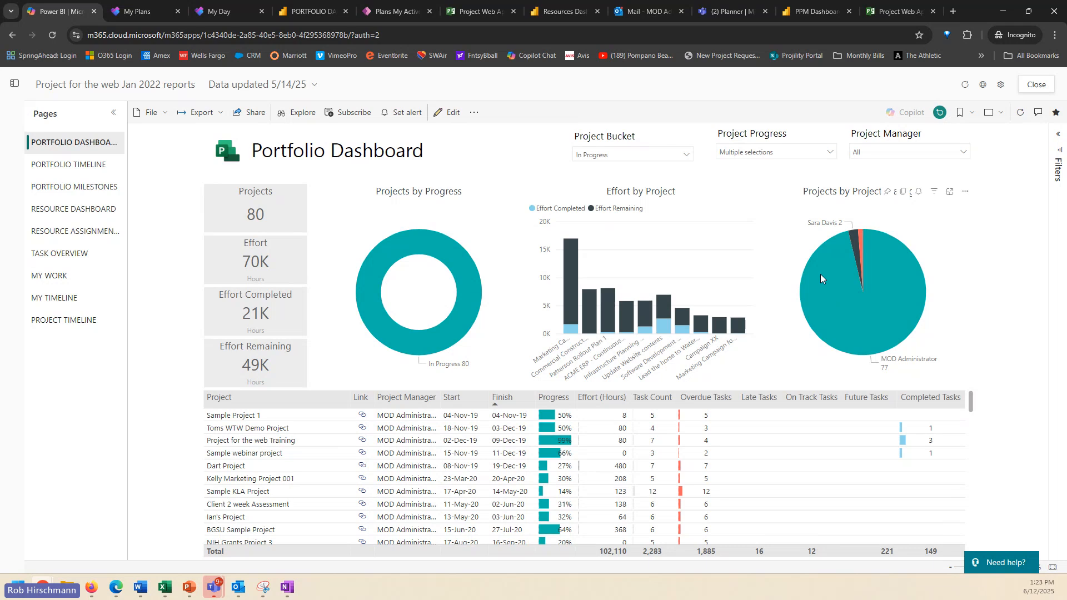
# Filter the dashboard by the dark project manager slice of the pie chart, and view the Project Progress and Project Manager filter choices.
pyautogui.moveTo(843, 259)
pyautogui.click(855, 241)
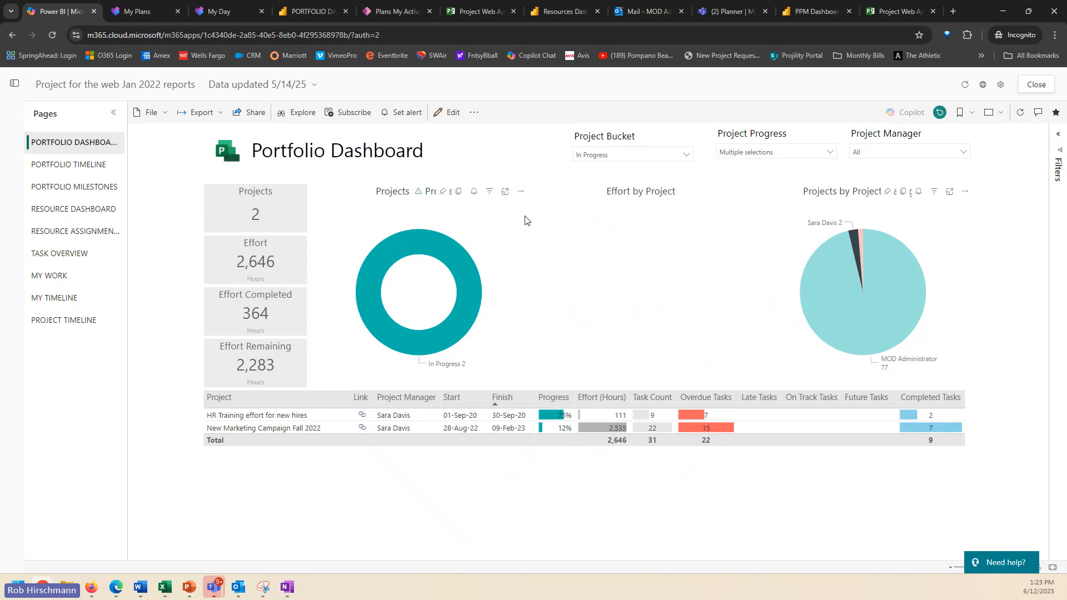
pyautogui.click(830, 156)
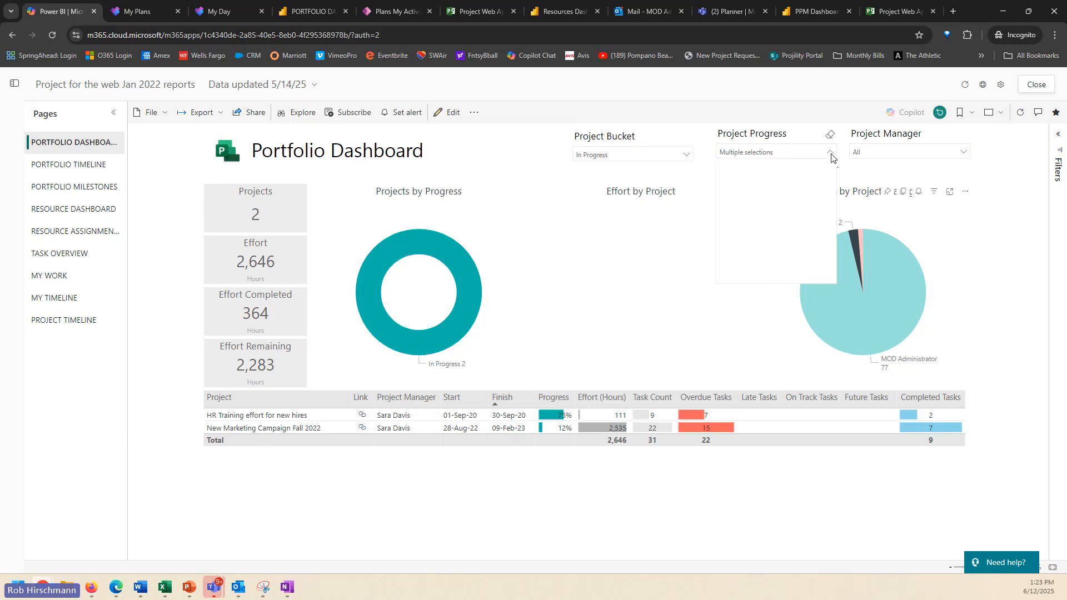
pyautogui.click(876, 155)
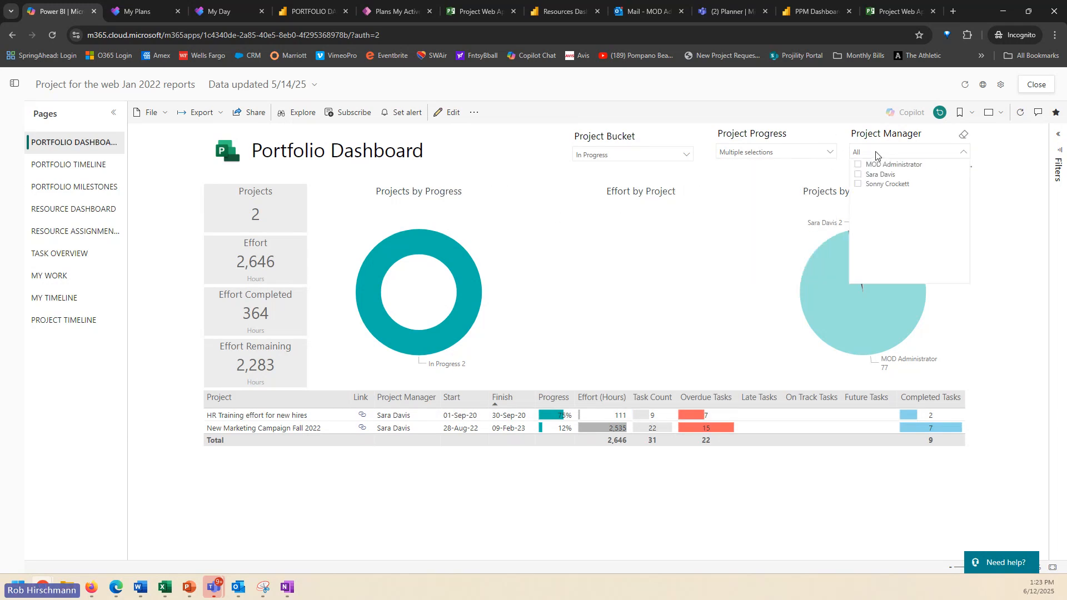
# Filter the Portfolio Dashboard by the third and first listed project managers in turn, finishing on the second listed manager.
pyautogui.click(859, 184)
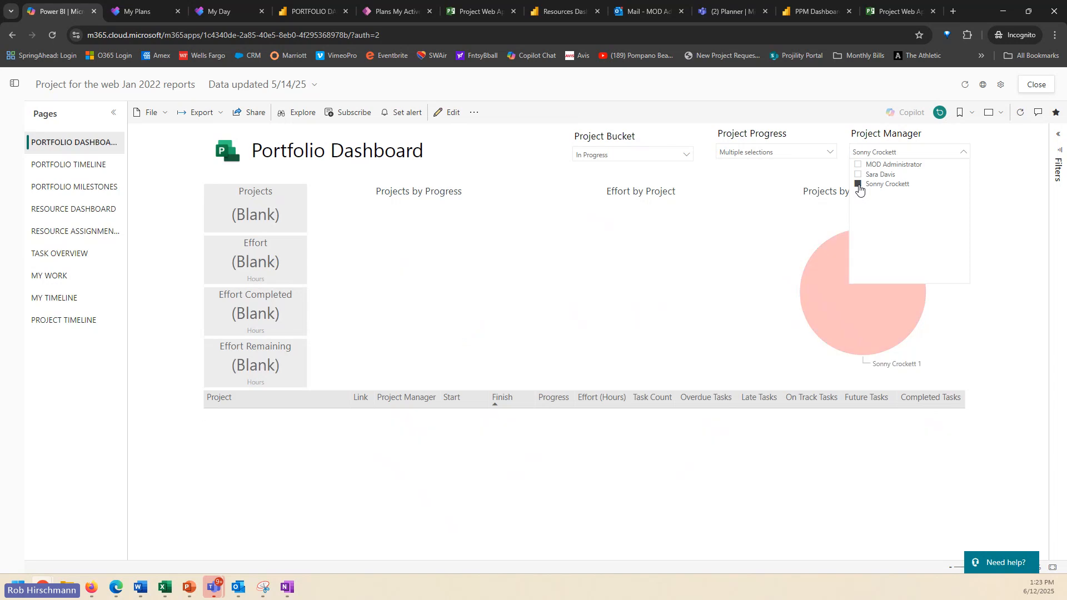
pyautogui.click(859, 175)
pyautogui.click(858, 165)
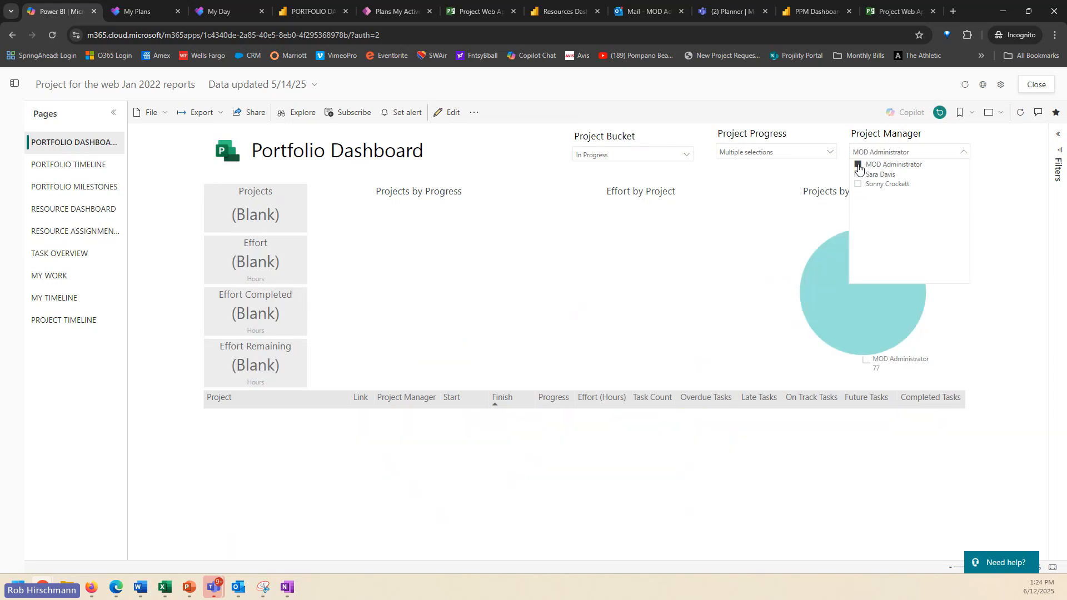
pyautogui.click(859, 175)
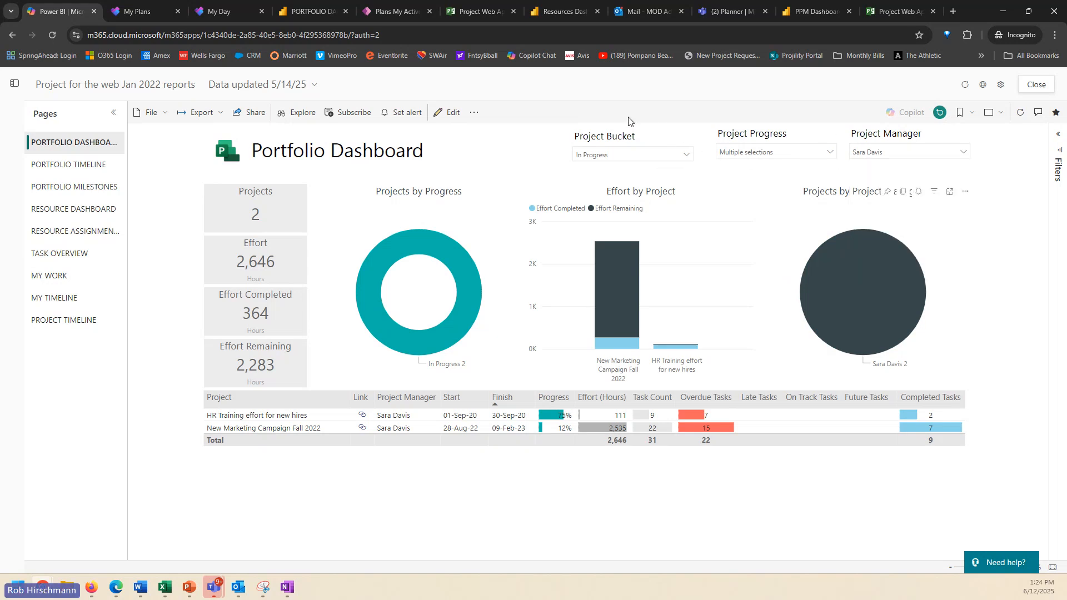
# Open the Portfolio Timeline page, filter it by different single project managers ending with the fourth listed, and examine the timeline's final months.
pyautogui.click(88, 164)
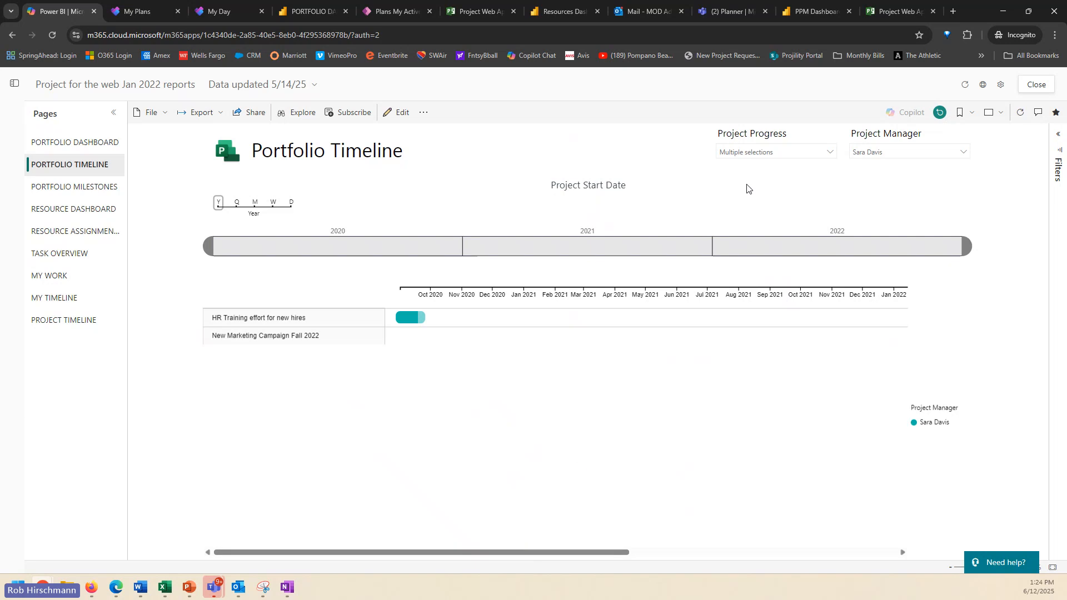
pyautogui.click(864, 152)
pyautogui.click(858, 164)
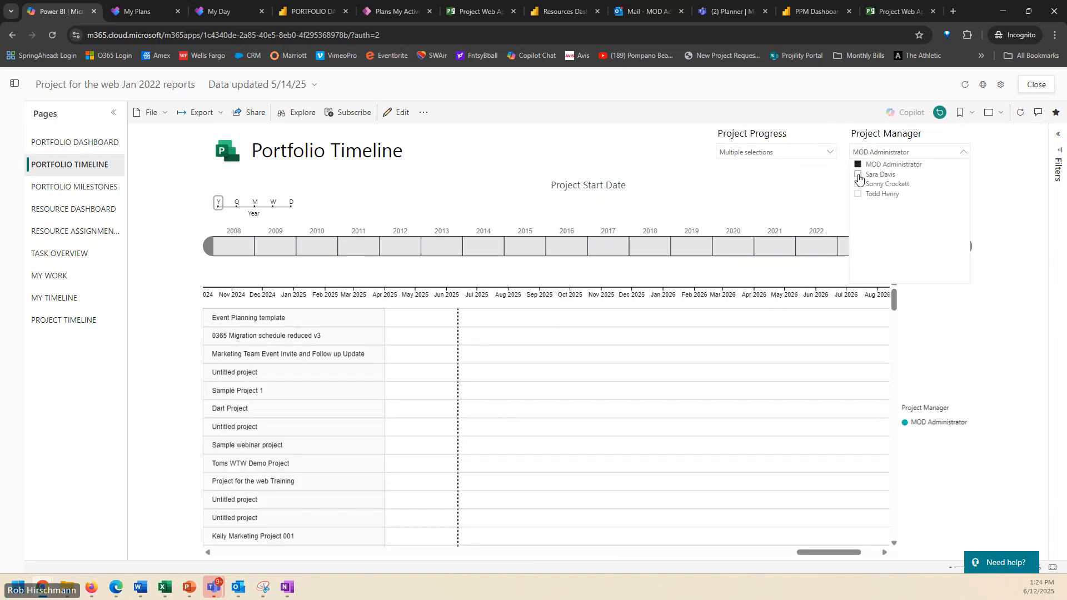
pyautogui.click(858, 183)
pyautogui.click(859, 195)
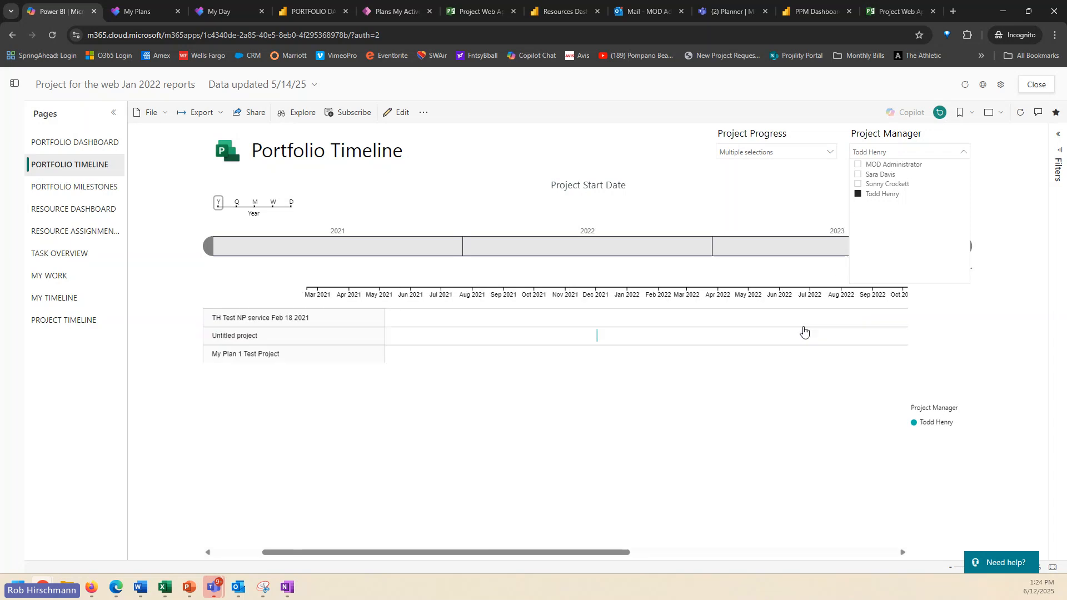
pyautogui.moveTo(594, 552); pyautogui.dragTo(864, 550)
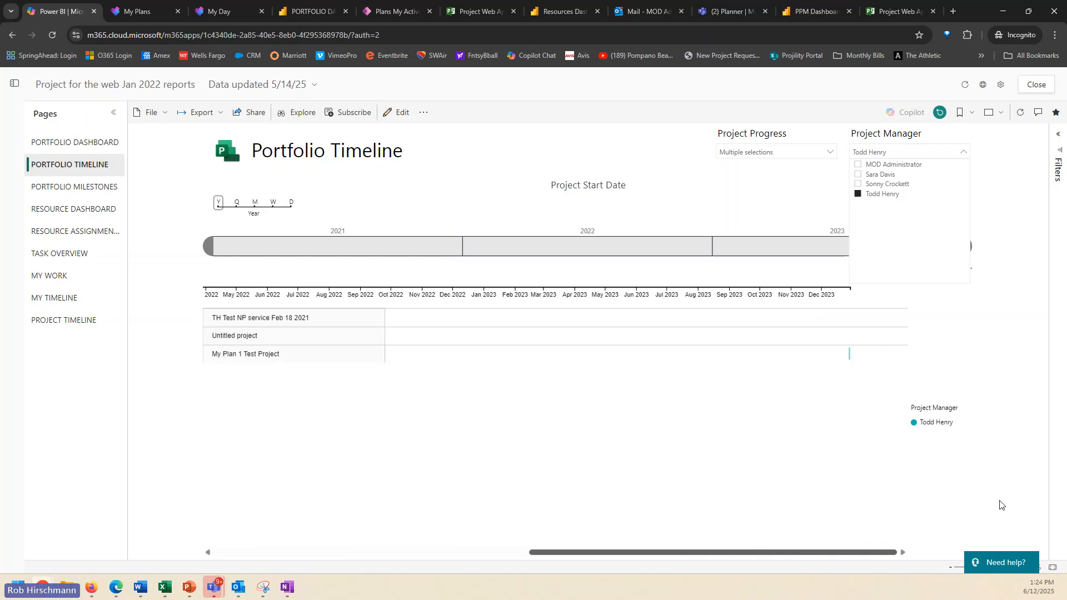
# Include all four project managers in the Portfolio Timeline filter and examine the project bars from late 2019 through 2020.
pyautogui.keyDown('ctrl'); pyautogui.click(858, 183); pyautogui.keyUp('ctrl')
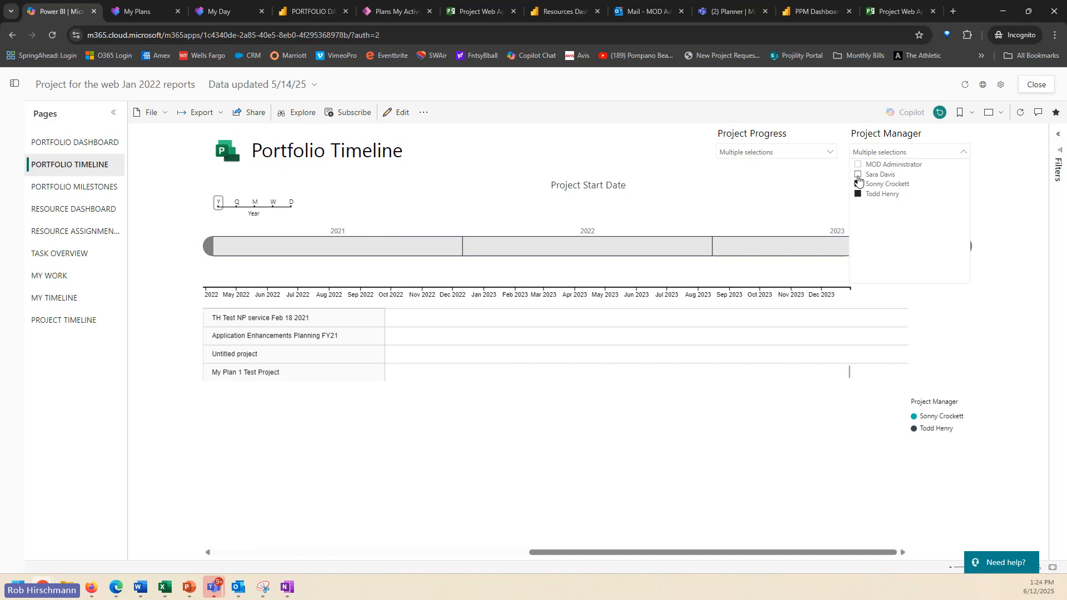
pyautogui.keyDown('ctrl'); pyautogui.click(858, 174); pyautogui.keyUp('ctrl')
pyautogui.keyDown('ctrl'); pyautogui.click(858, 165); pyautogui.keyUp('ctrl')
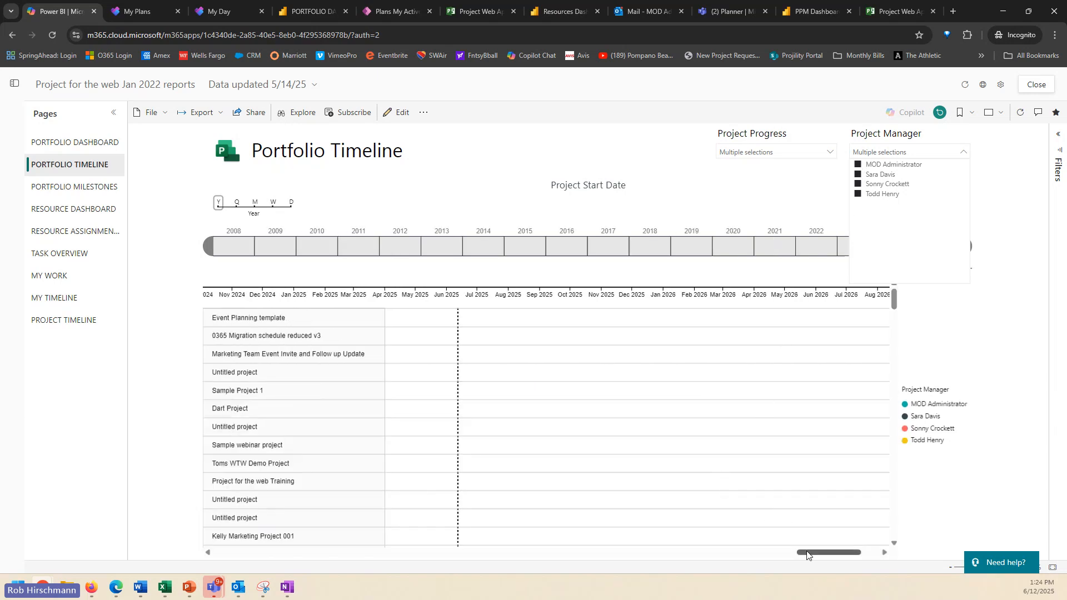
pyautogui.moveTo(802, 553); pyautogui.dragTo(615, 540)
pyautogui.scroll(-1, 642, 460)
pyautogui.scroll(-6, 641, 460)
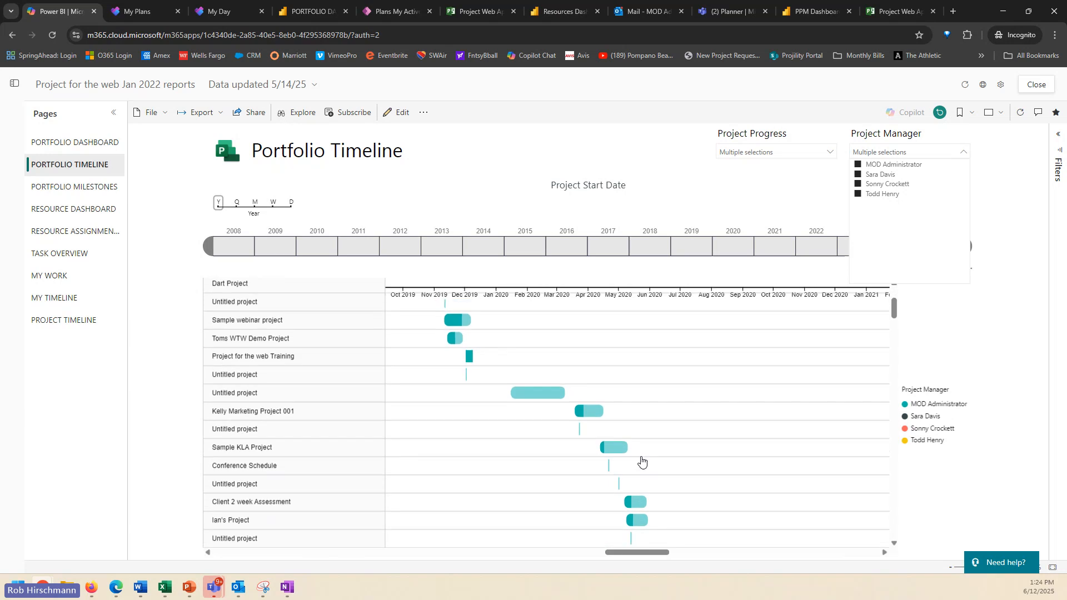
pyautogui.scroll(-2, 636, 461)
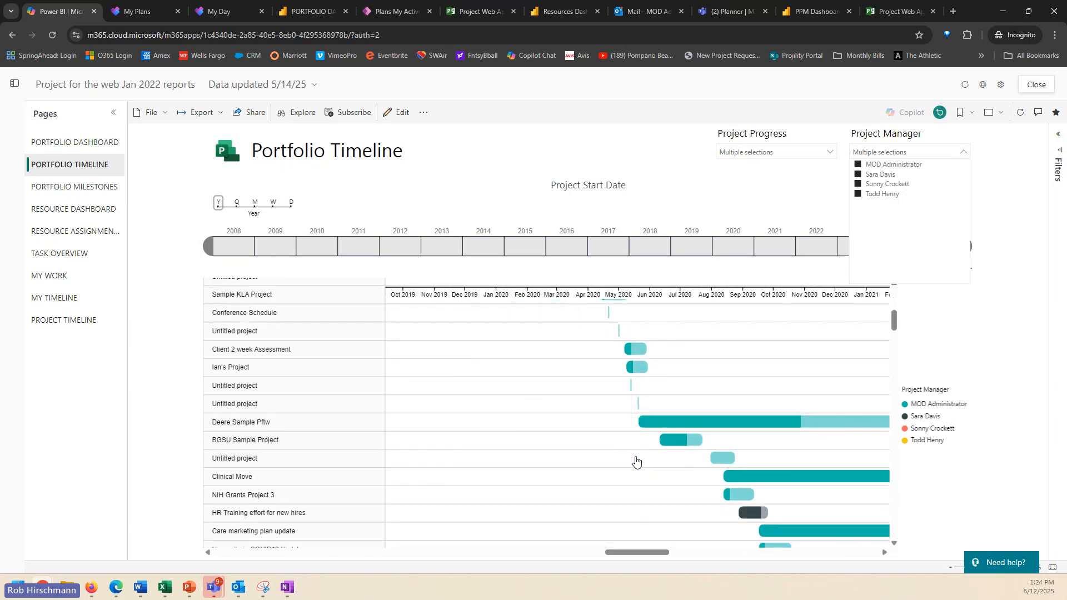
pyautogui.scroll(8, 636, 461)
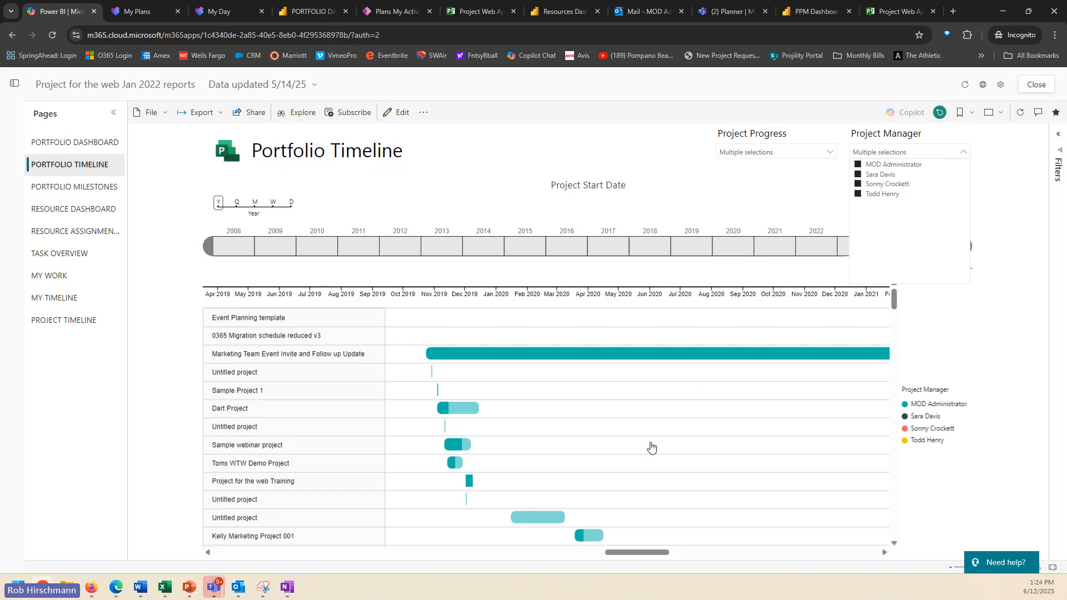
# View the Portfolio Milestones page, and filter the Resource Assignments page by the red slice of the Effort (Hours) by Resource chart.
pyautogui.click(77, 188)
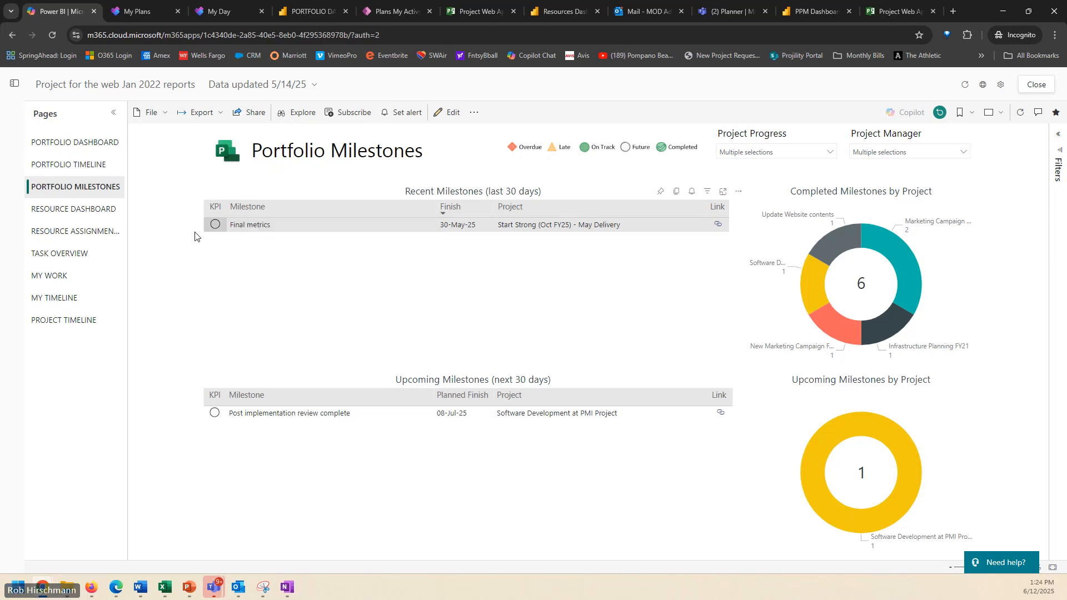
pyautogui.click(86, 232)
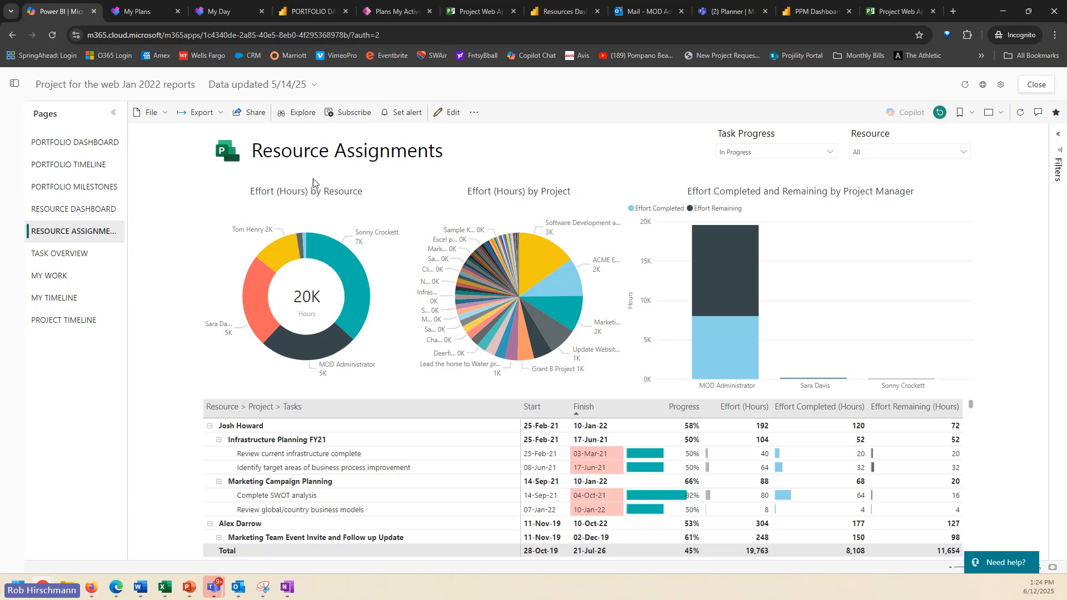
pyautogui.click(278, 247)
pyautogui.click(255, 289)
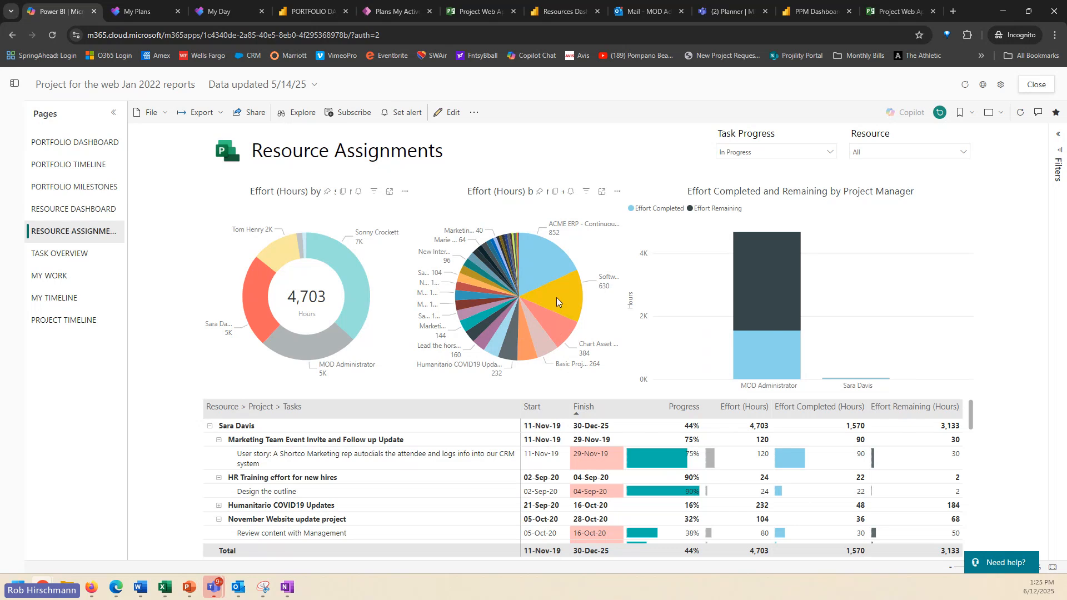
# Filter assignments by the ACME ERP project, collapse and re-expand its task row, and add the Software Development and Chart Asset projects to the selection.
pyautogui.click(531, 258)
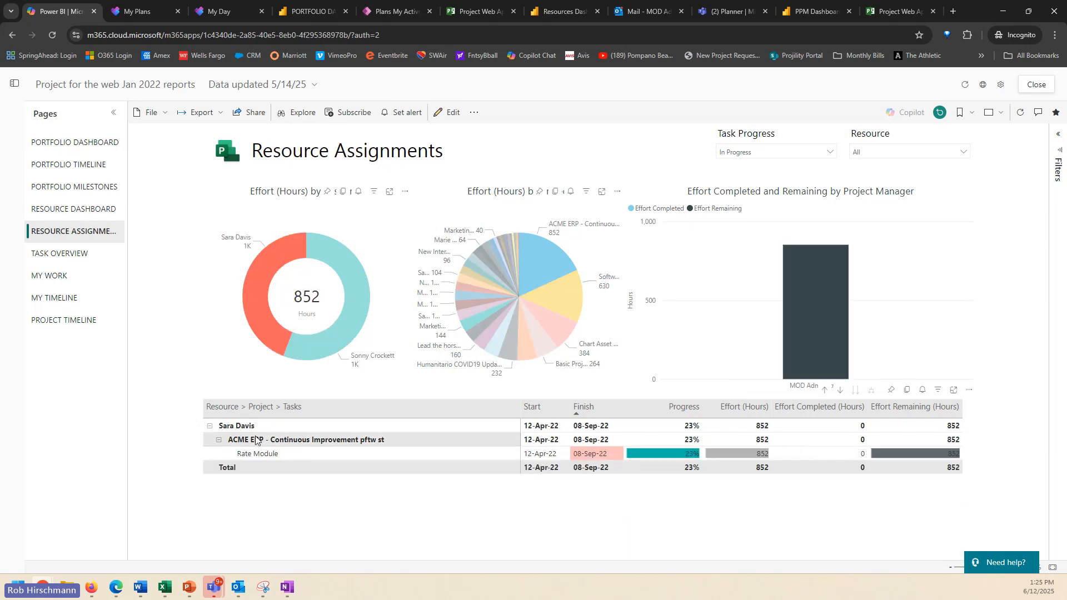
pyautogui.click(219, 441)
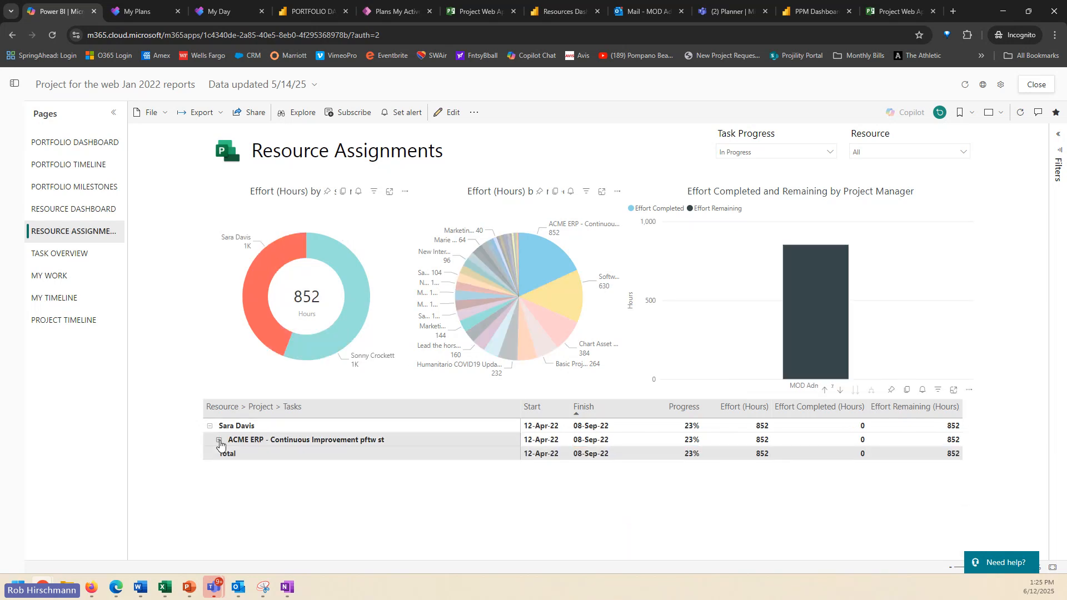
pyautogui.click(219, 441)
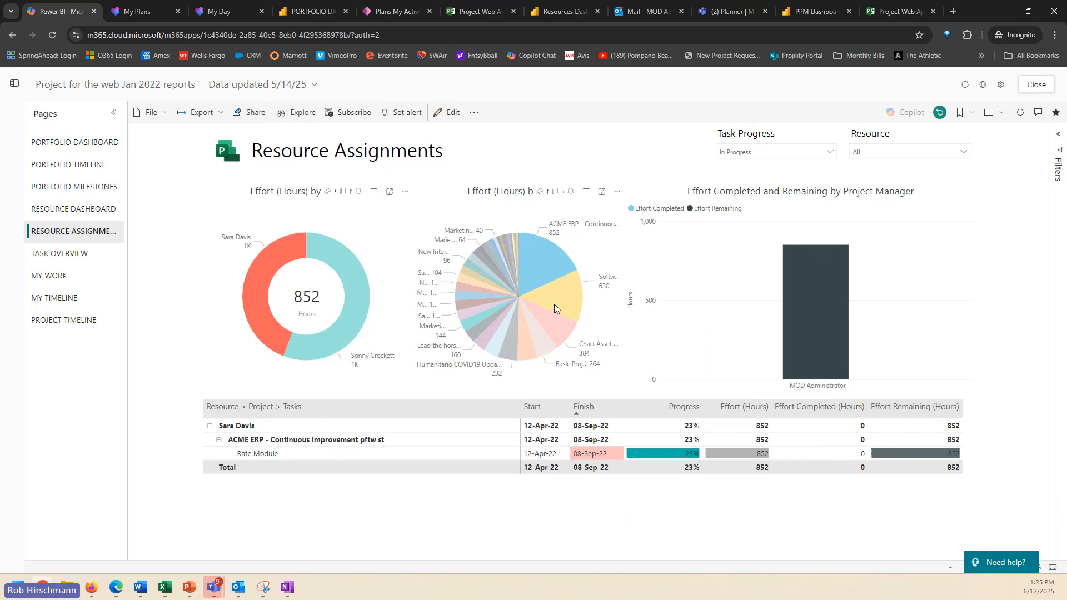
pyautogui.keyDown('ctrl'); pyautogui.click(552, 321); pyautogui.keyUp('ctrl')
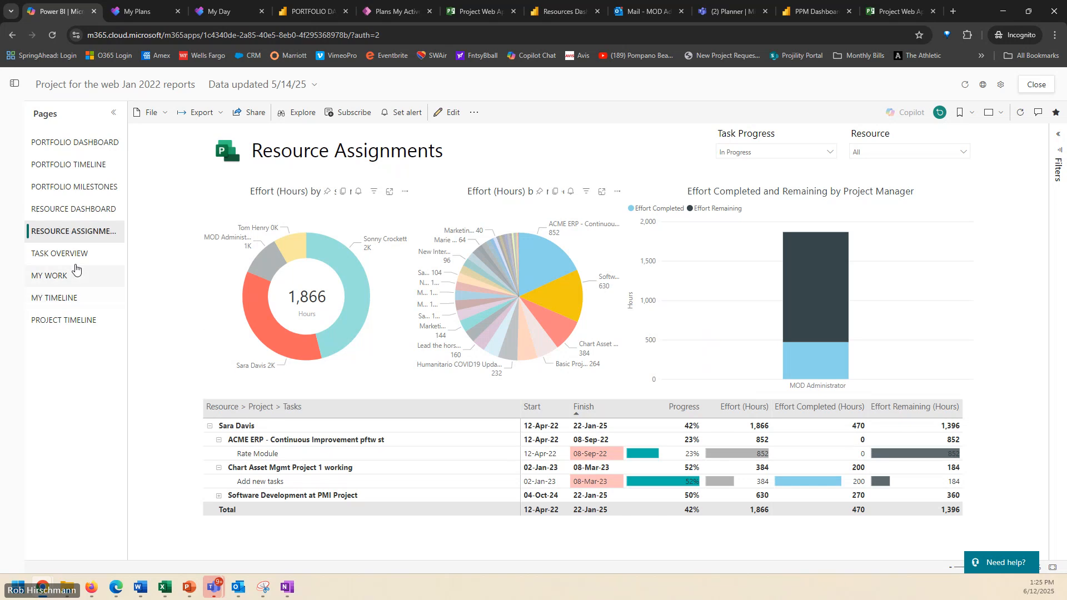
# Open the My Work report page and view the Resource filter choices without changing the selected resource.
pyautogui.click(65, 278)
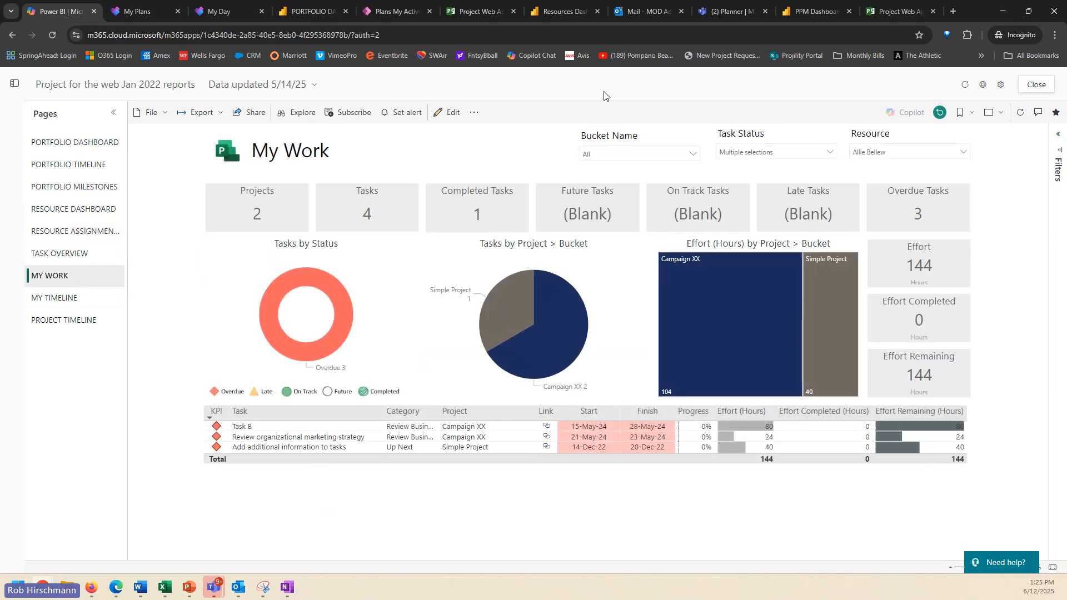
pyautogui.click(876, 152)
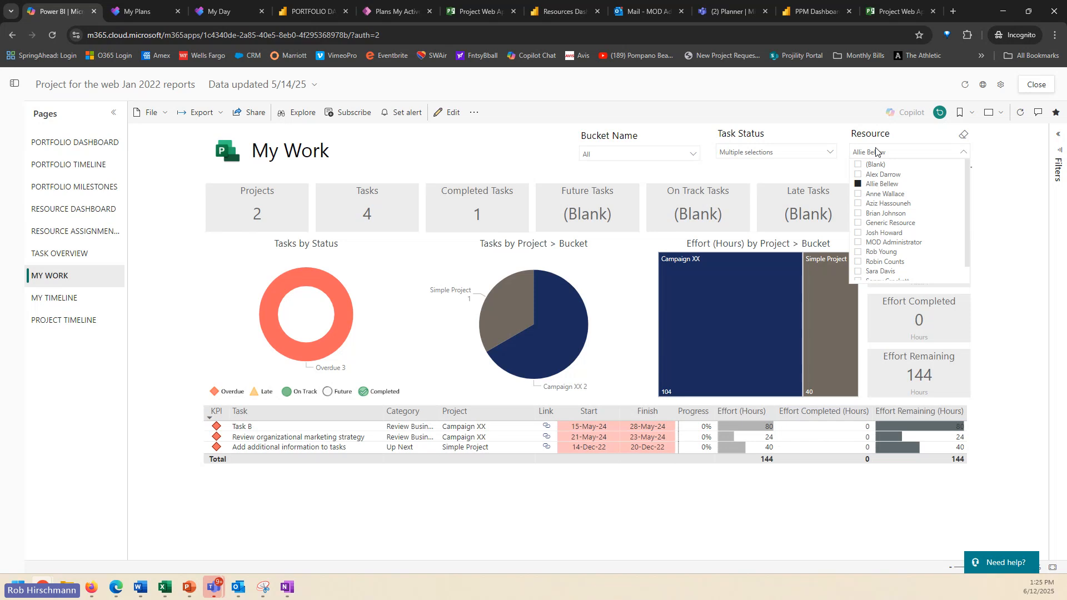
pyautogui.click(876, 151)
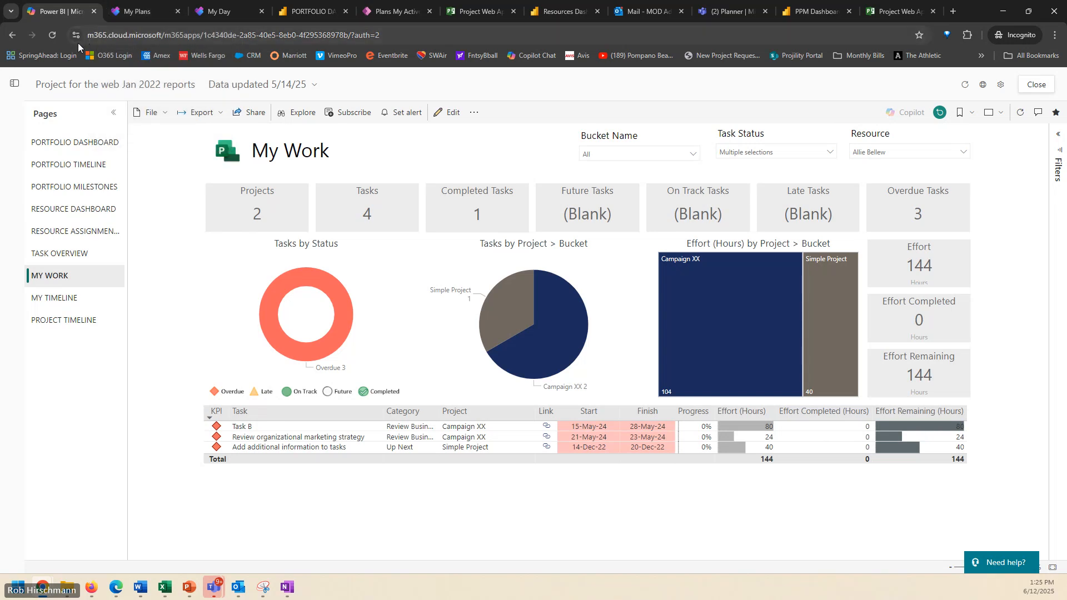
# Restore the app sidebar, launch PowerPro, and switch to the already open My Active Plans list in the Project app.
pyautogui.click(17, 87)
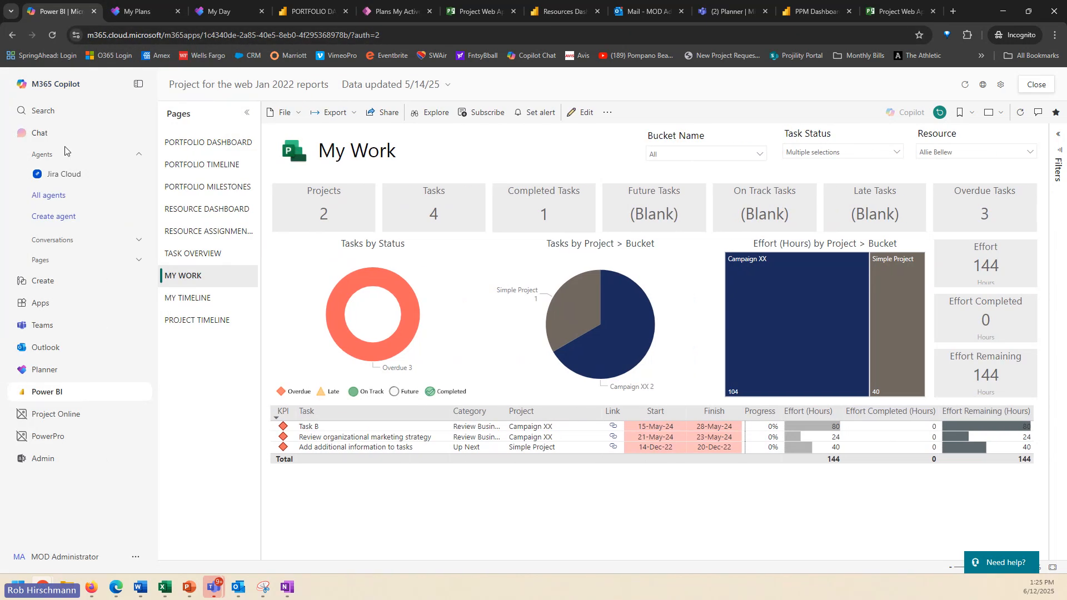
pyautogui.click(61, 435)
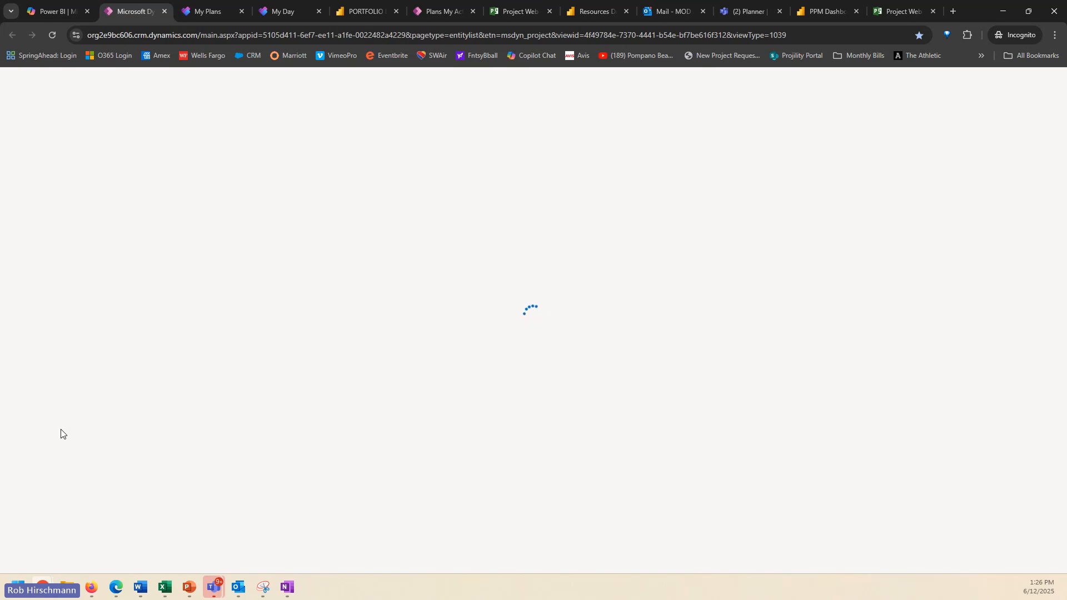
pyautogui.click(435, 11)
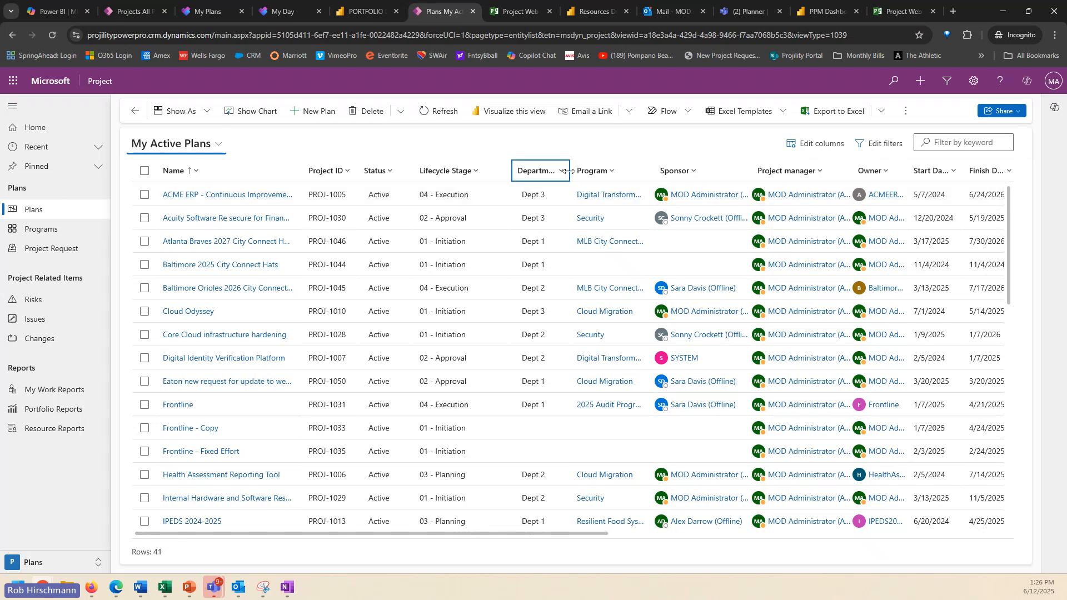
# Widen the Department column in My Active Plans and review the remaining columns through Business Impact before returning to the plan names.
pyautogui.moveTo(570, 171)
pyautogui.mouseDown()
pyautogui.moveTo(598, 171)
pyautogui.moveTo(578, 171)
pyautogui.mouseUp()
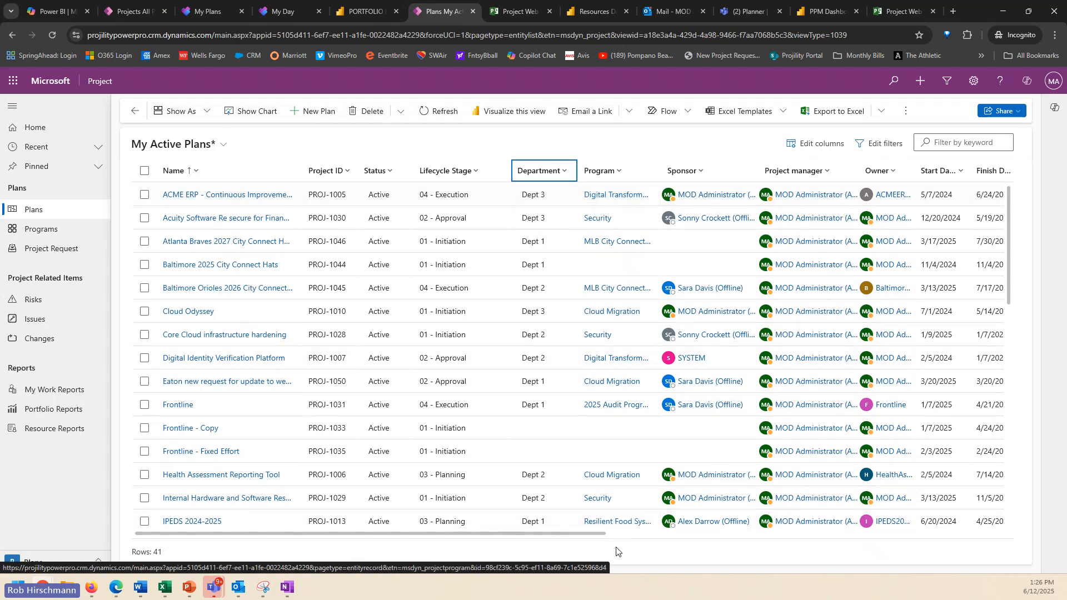
pyautogui.moveTo(577, 534); pyautogui.dragTo(784, 522)
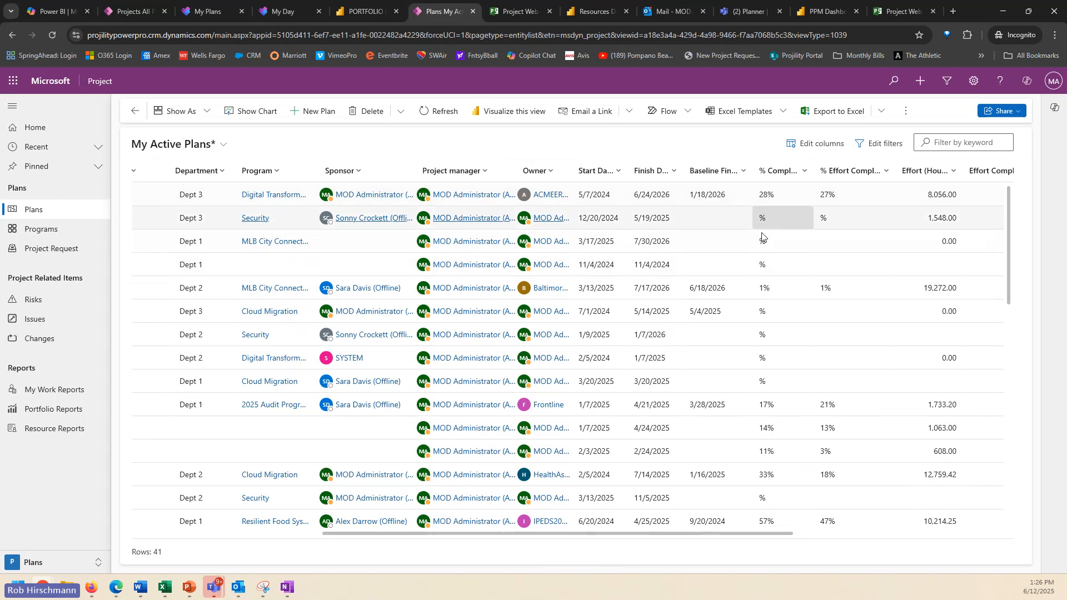
pyautogui.moveTo(755, 536); pyautogui.dragTo(967, 534)
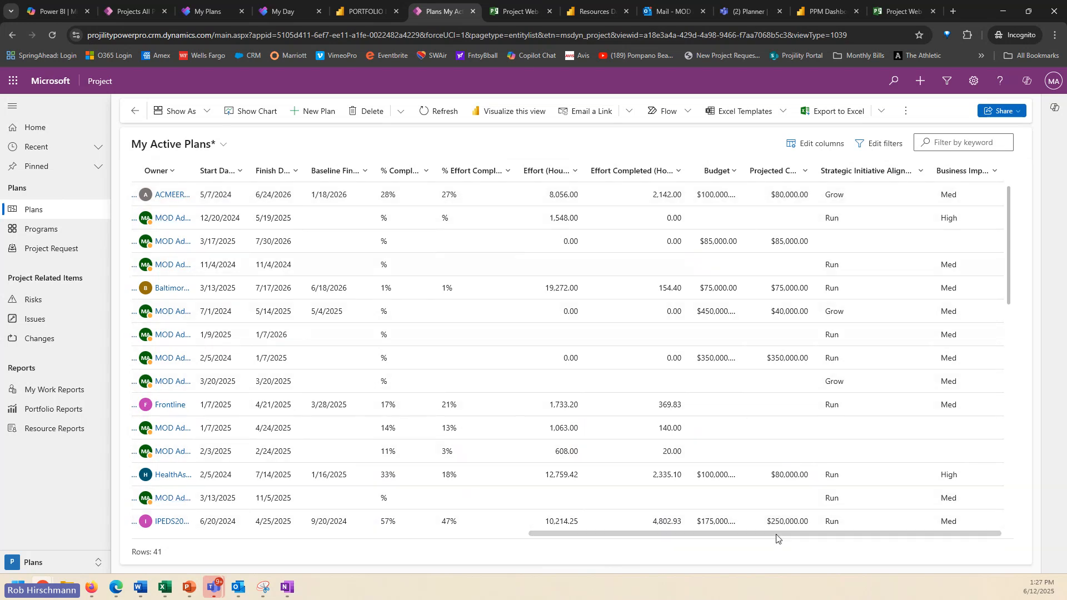
pyautogui.moveTo(608, 535); pyautogui.dragTo(317, 537)
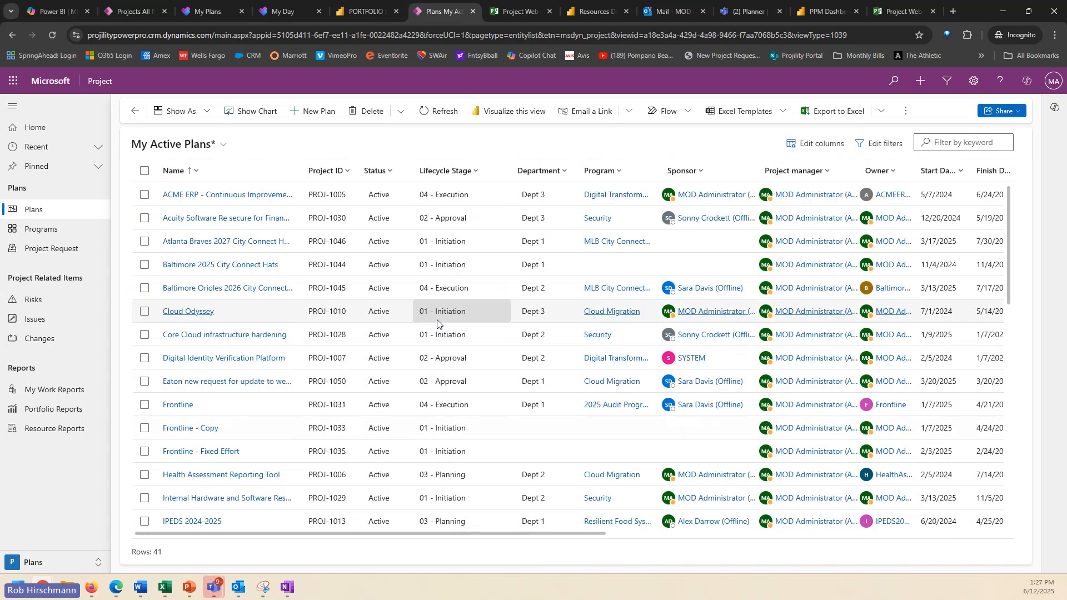
# Open the Health Assessment Reporting Tool plan, view the 02 - Approval stage details, and look over its Summary information.
pyautogui.click(210, 476)
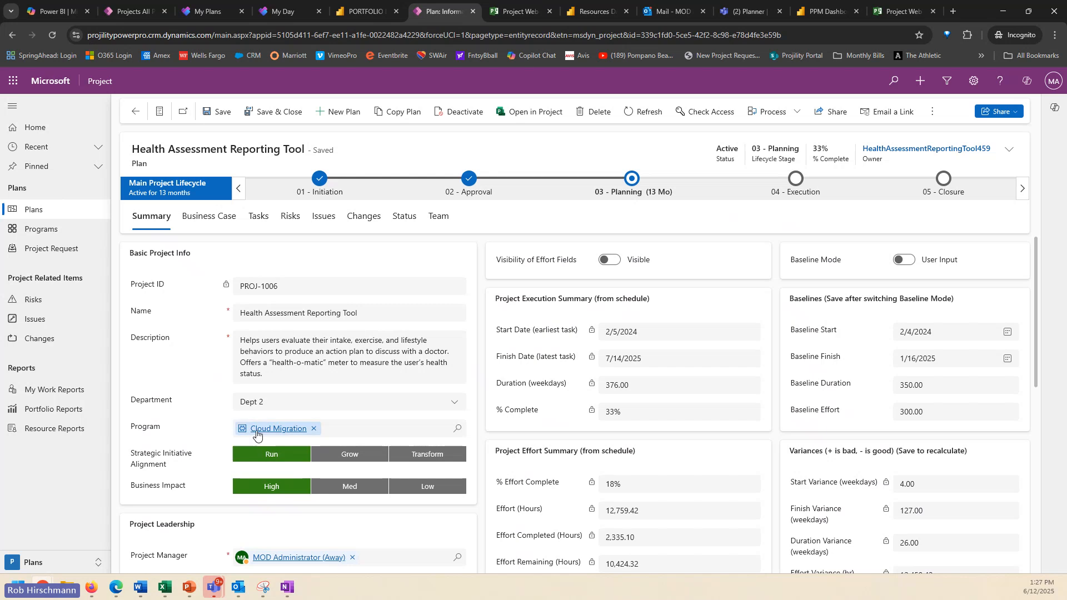
pyautogui.click(468, 186)
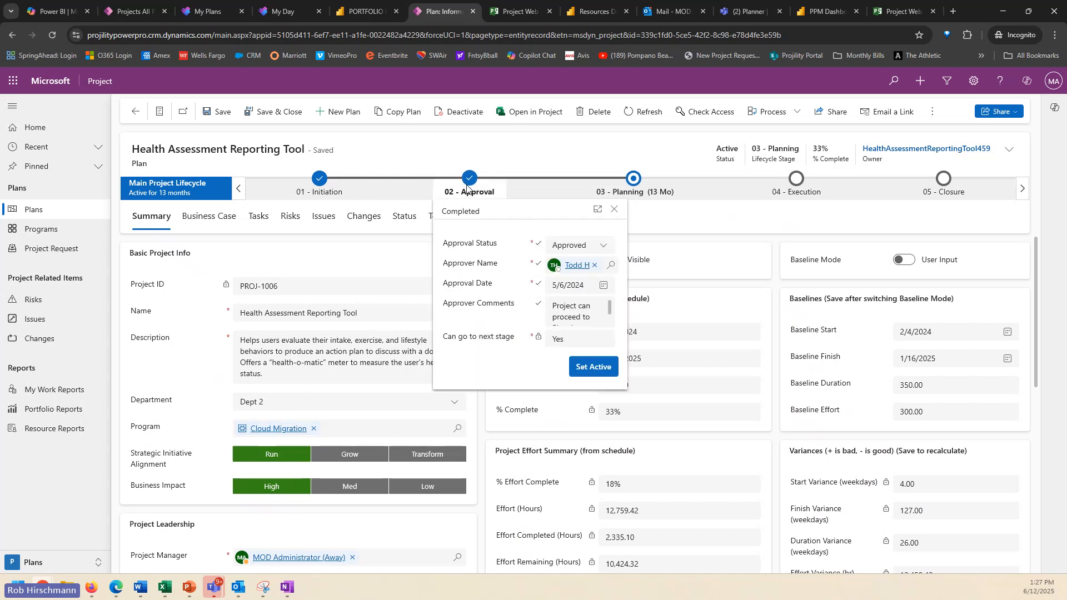
pyautogui.click(361, 245)
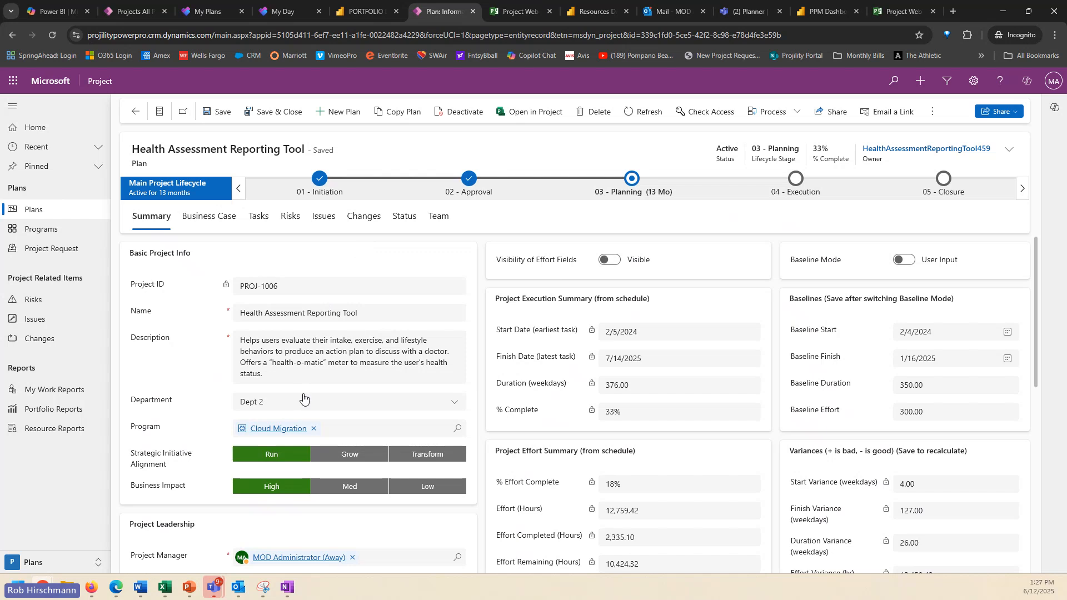
pyautogui.scroll(-1, 303, 399)
pyautogui.scroll(1, 517, 389)
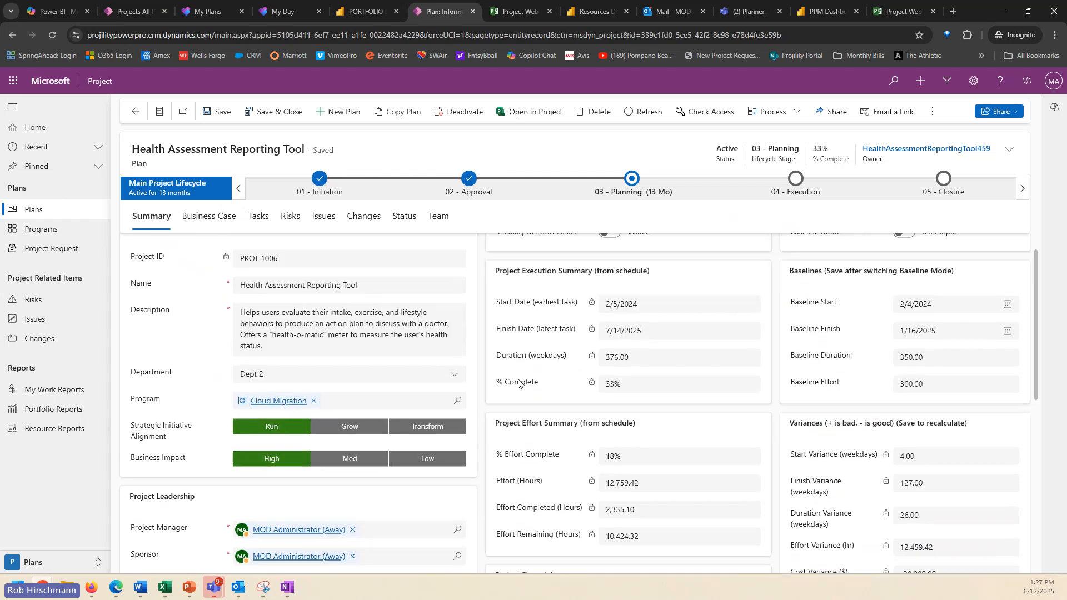
# Open the plan's Business Case and read the proposed dates, financials, business problem, proposed solution and benefits.
pyautogui.click(208, 219)
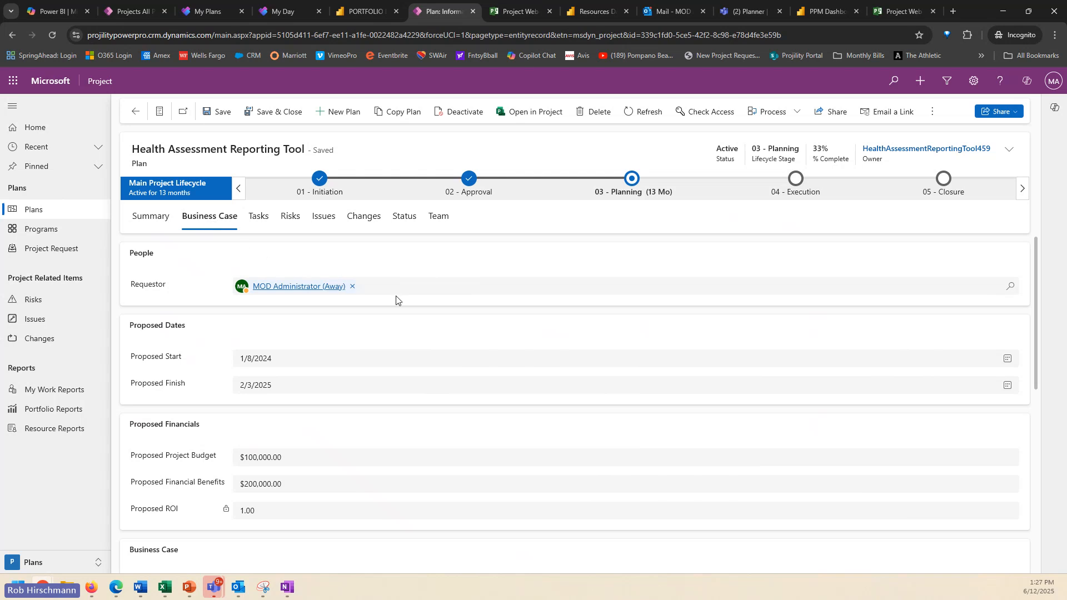
pyautogui.scroll(-2, 408, 314)
pyautogui.scroll(-3, 407, 314)
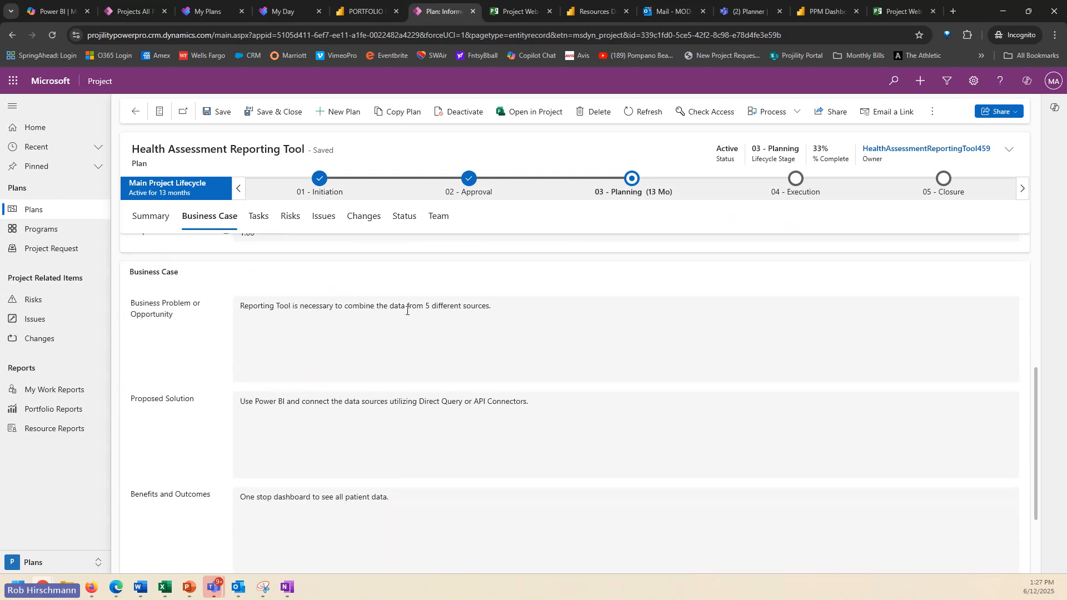
# Look through the Health Assessment Reporting Tool plan's Tasks, Risks, Issues and Changes.
pyautogui.scroll(5, 408, 315)
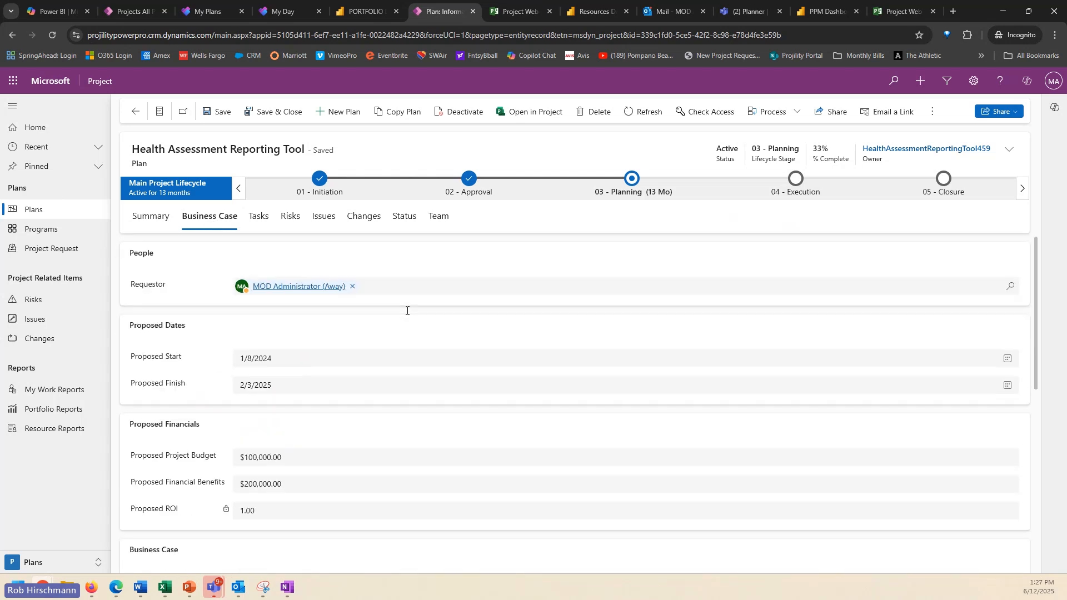
pyautogui.click(260, 221)
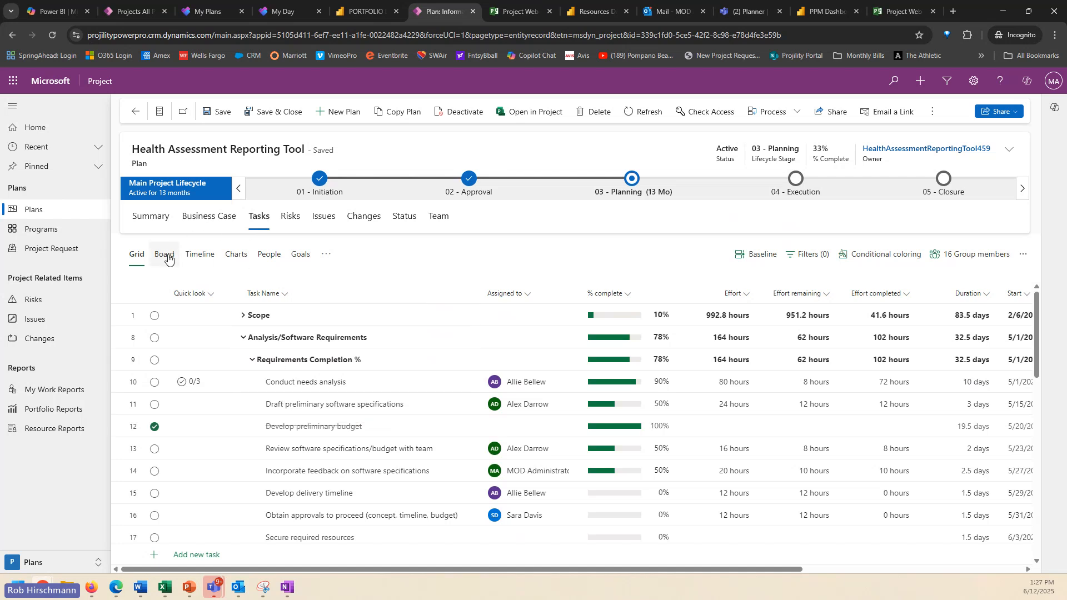
pyautogui.click(289, 218)
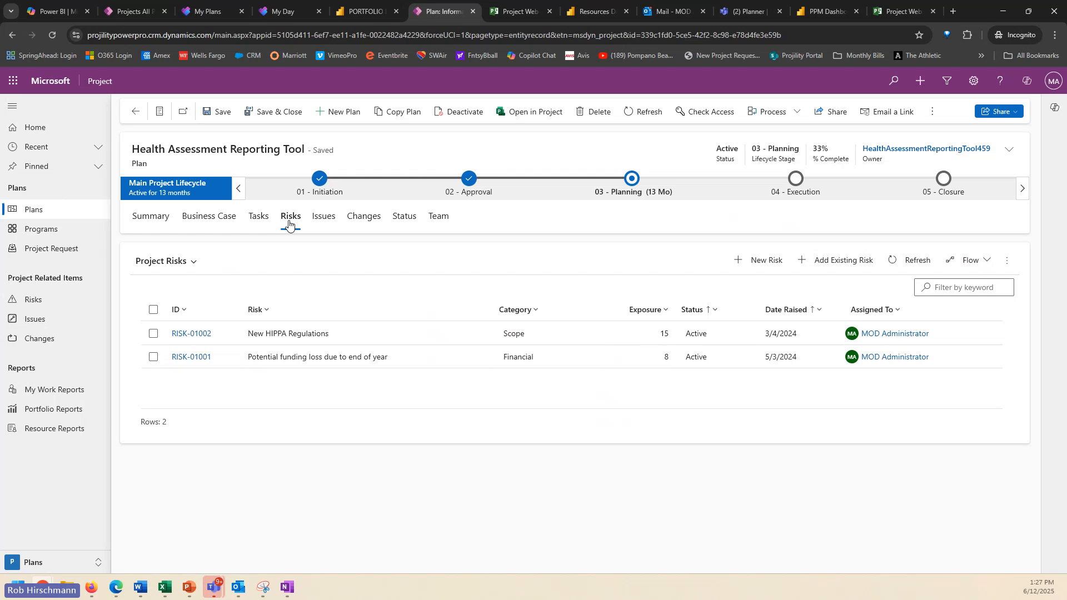
pyautogui.click(324, 218)
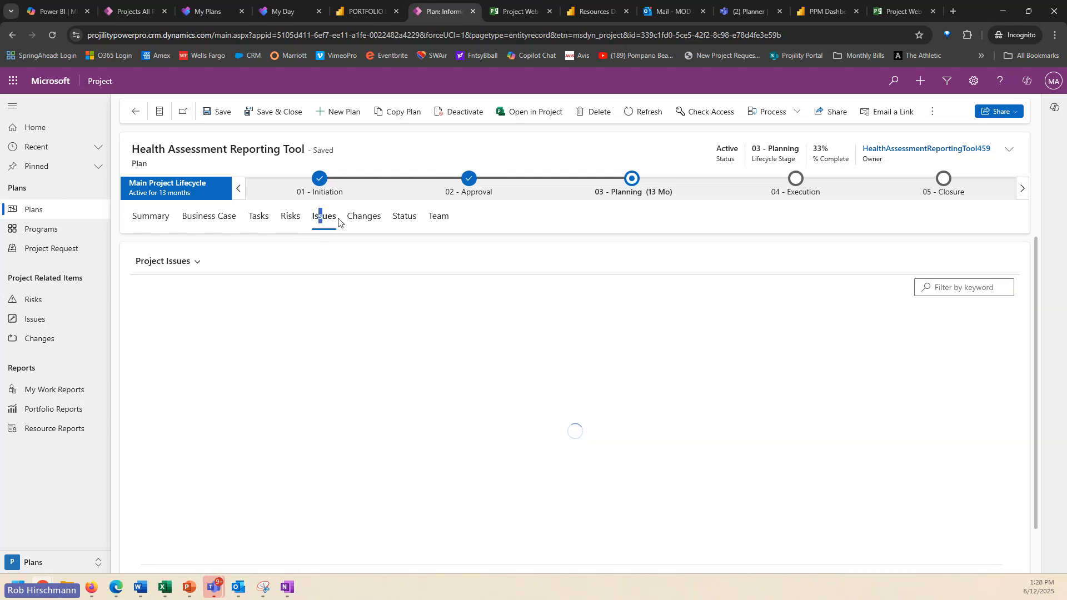
pyautogui.click(358, 219)
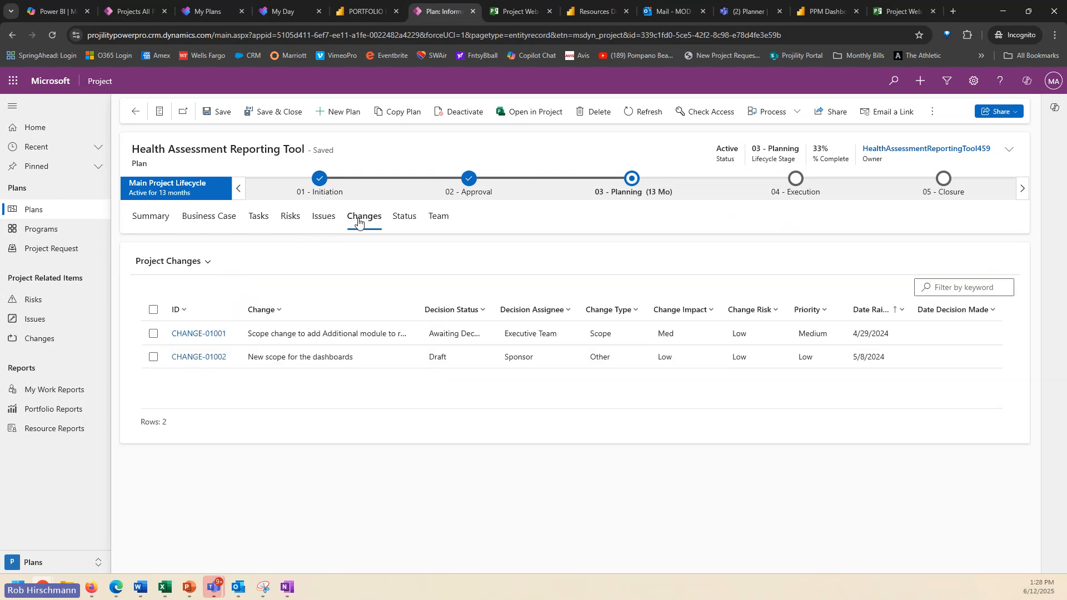
# Open the plan's 4/29/2024 status report, read its accomplished activities, upcoming activities and key decisions, and return to My Active Plans.
pyautogui.click(405, 217)
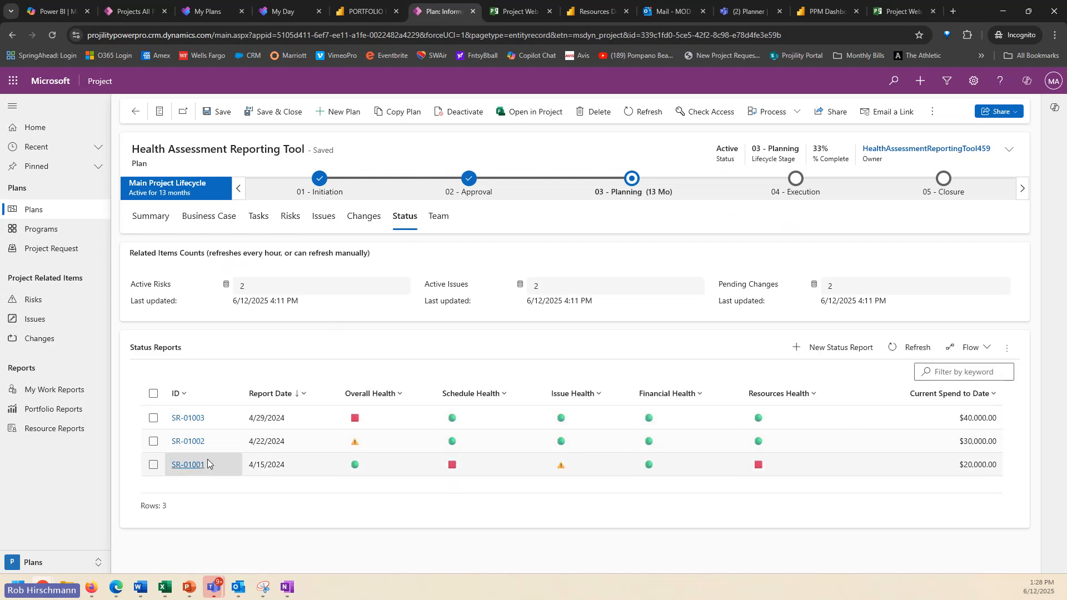
pyautogui.click(194, 420)
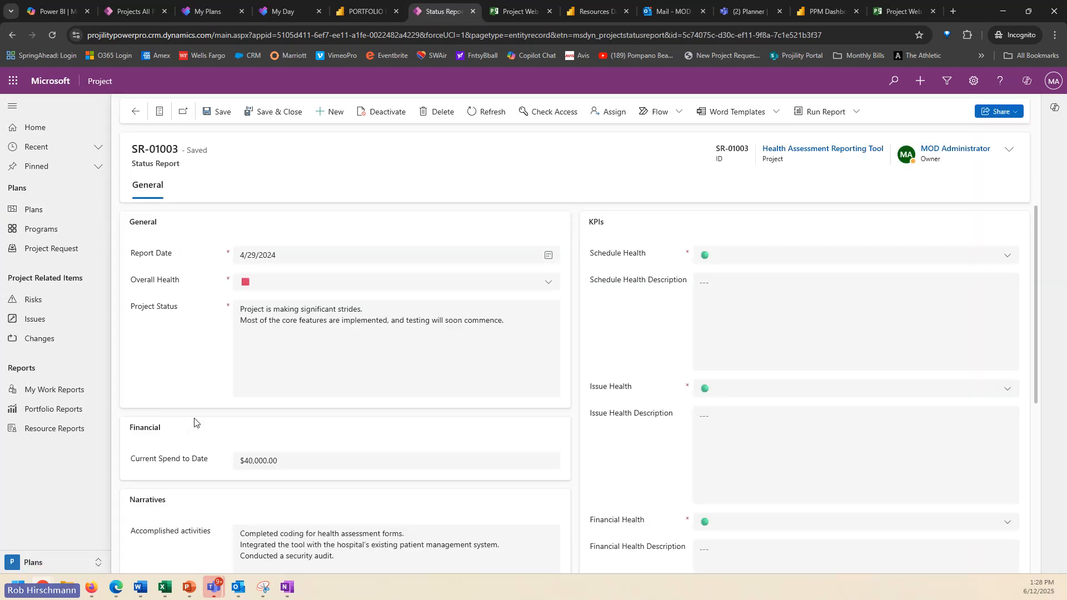
pyautogui.scroll(-1, 491, 422)
pyautogui.scroll(-3, 491, 420)
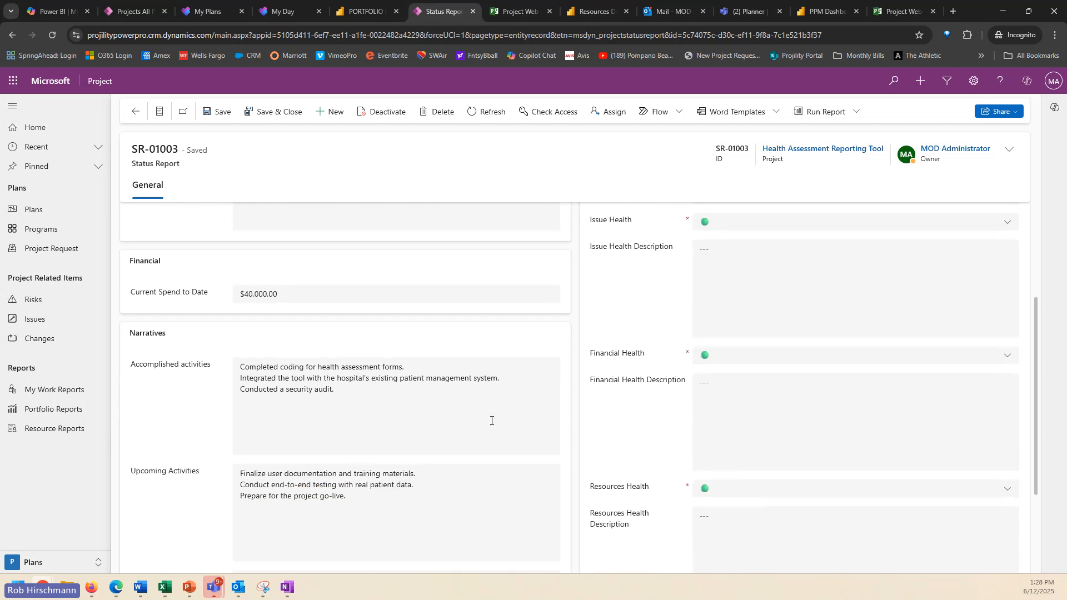
pyautogui.scroll(-2, 491, 420)
pyautogui.moveTo(333, 333); pyautogui.dragTo(243, 311)
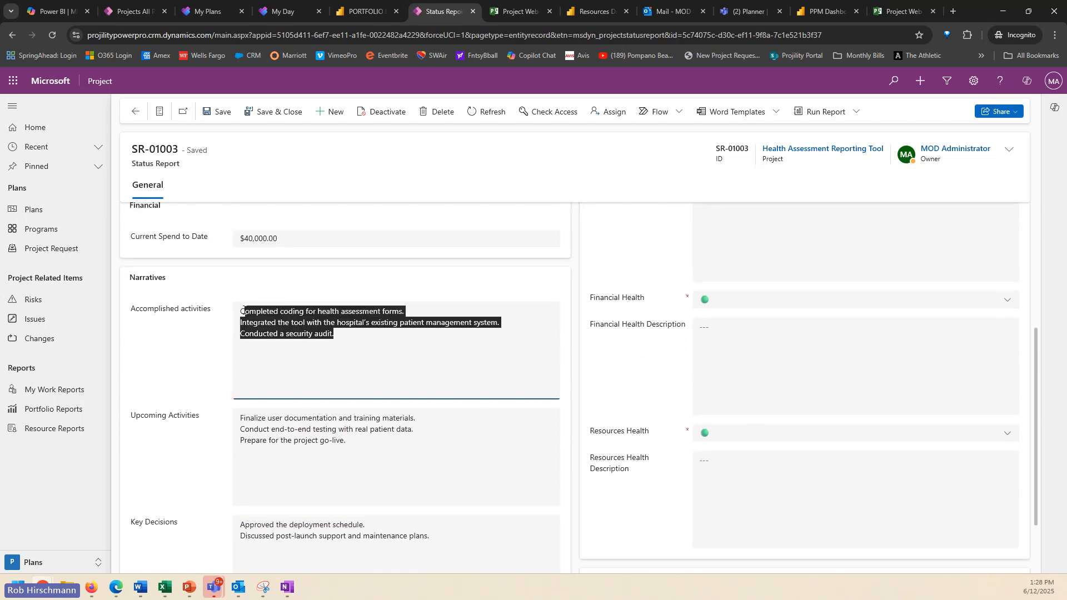
pyautogui.moveTo(350, 441); pyautogui.dragTo(240, 427)
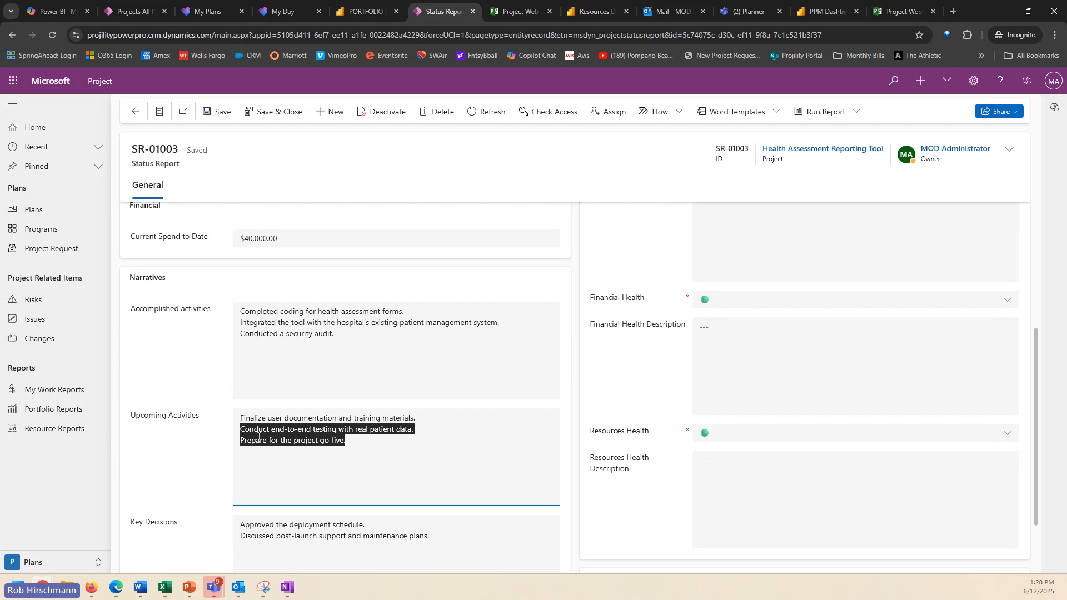
pyautogui.moveTo(427, 536); pyautogui.dragTo(274, 524)
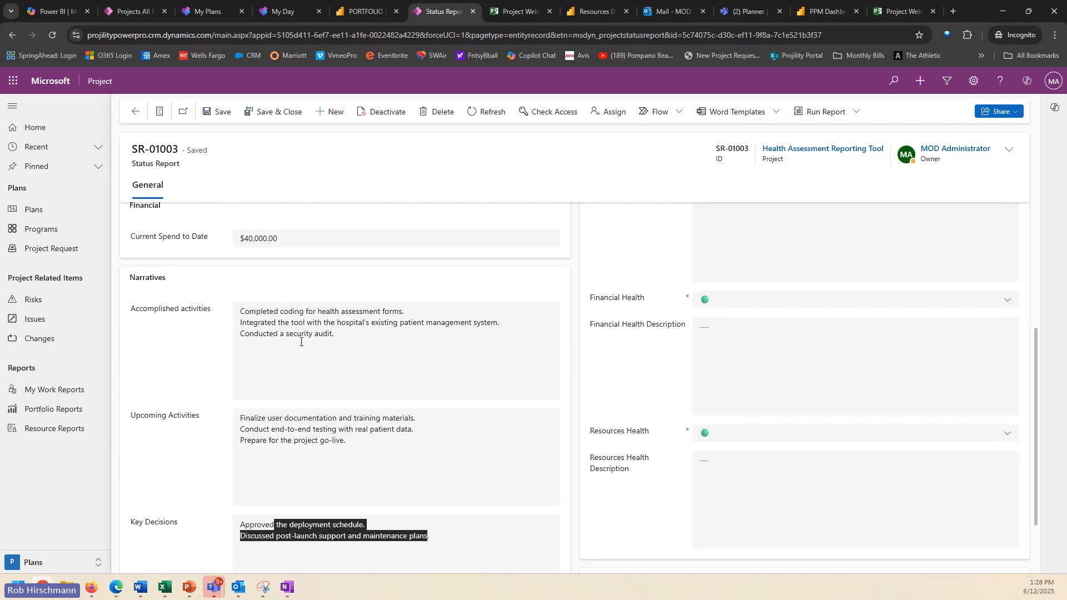
pyautogui.click(136, 113)
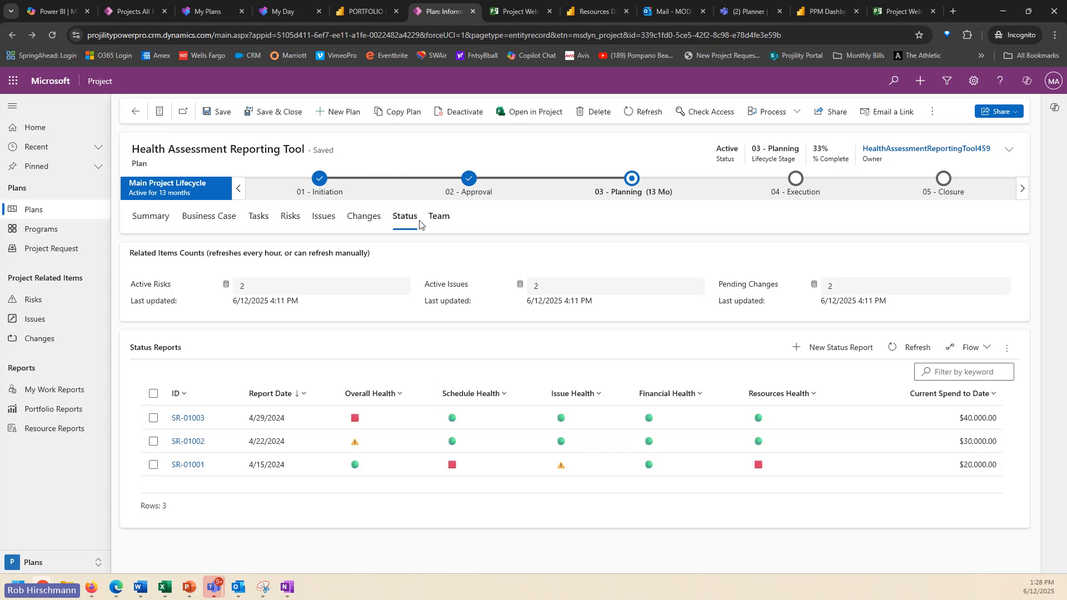
pyautogui.click(137, 112)
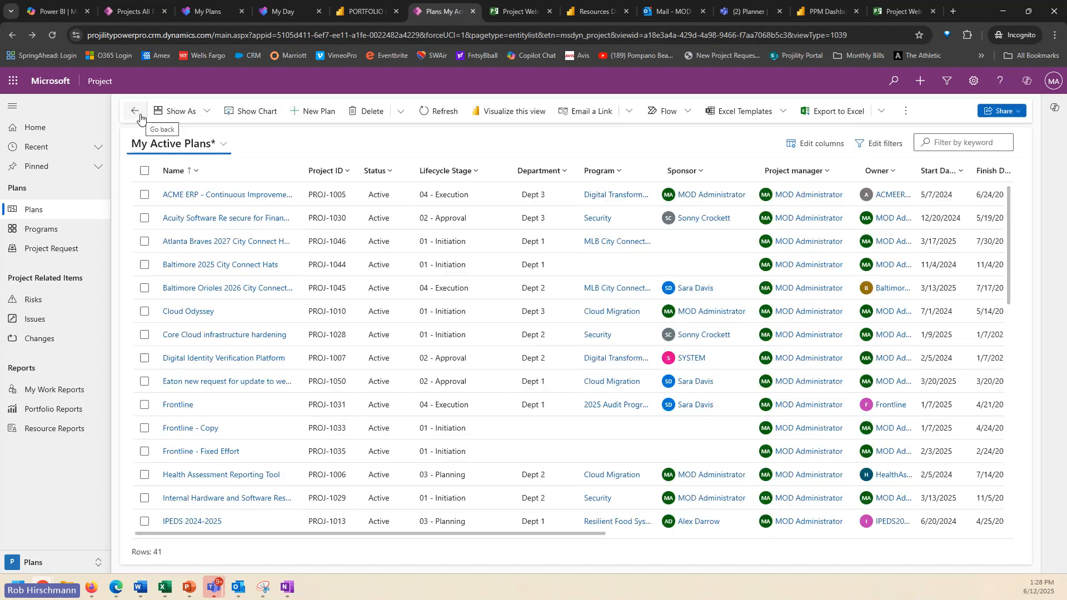
# Open My Work Reports and narrow My Tasks by Overdue status and by the Frontline - Fixed Effort and Health Assessment Reporting Tool projects.
pyautogui.click(52, 389)
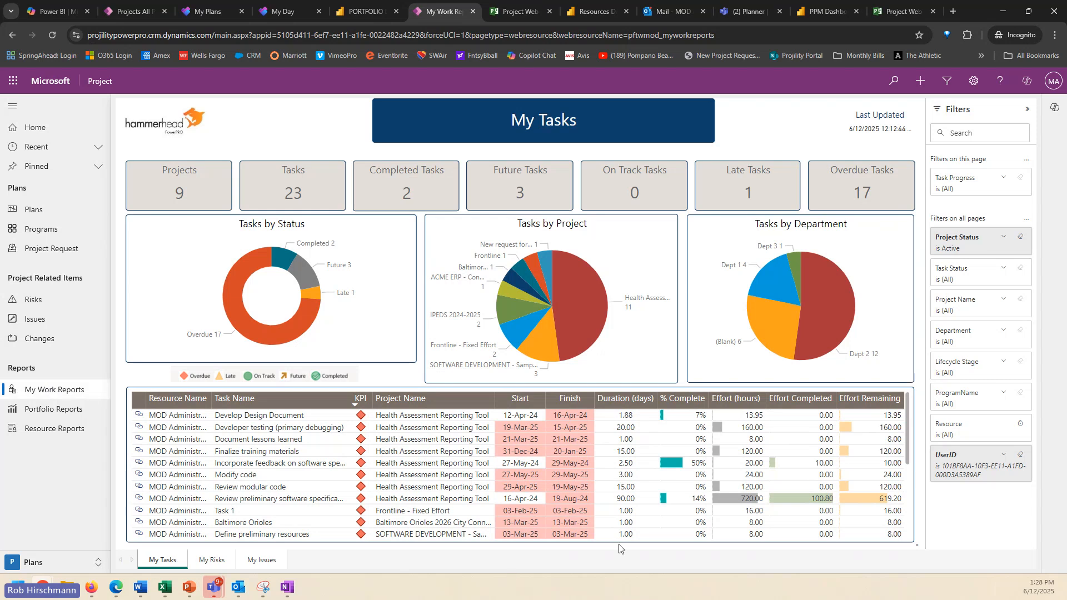
pyautogui.moveTo(509, 505)
pyautogui.moveTo(567, 306)
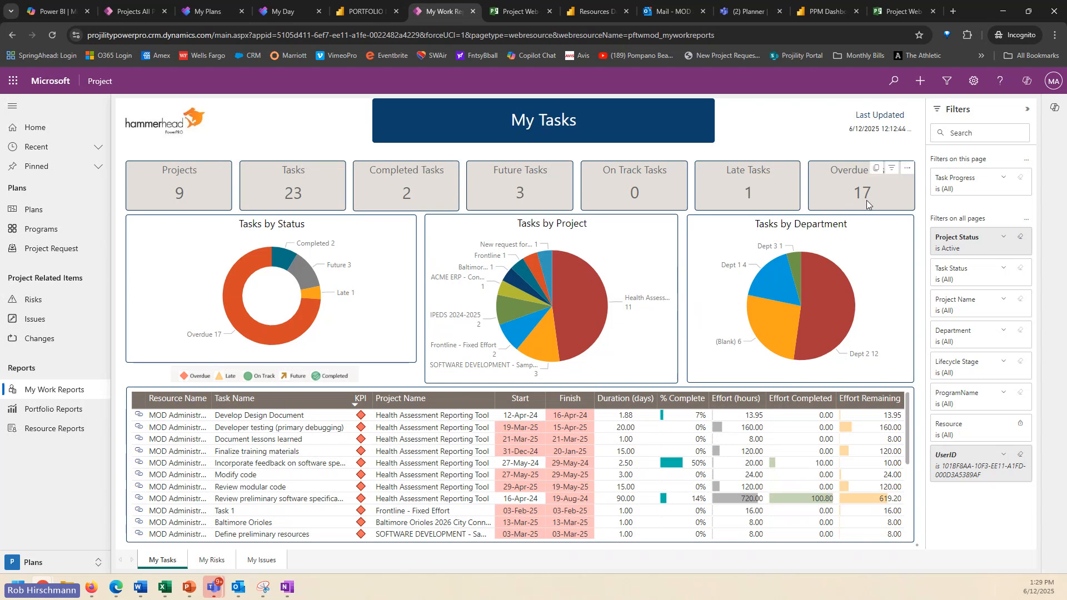
pyautogui.click(292, 330)
pyautogui.click(292, 330)
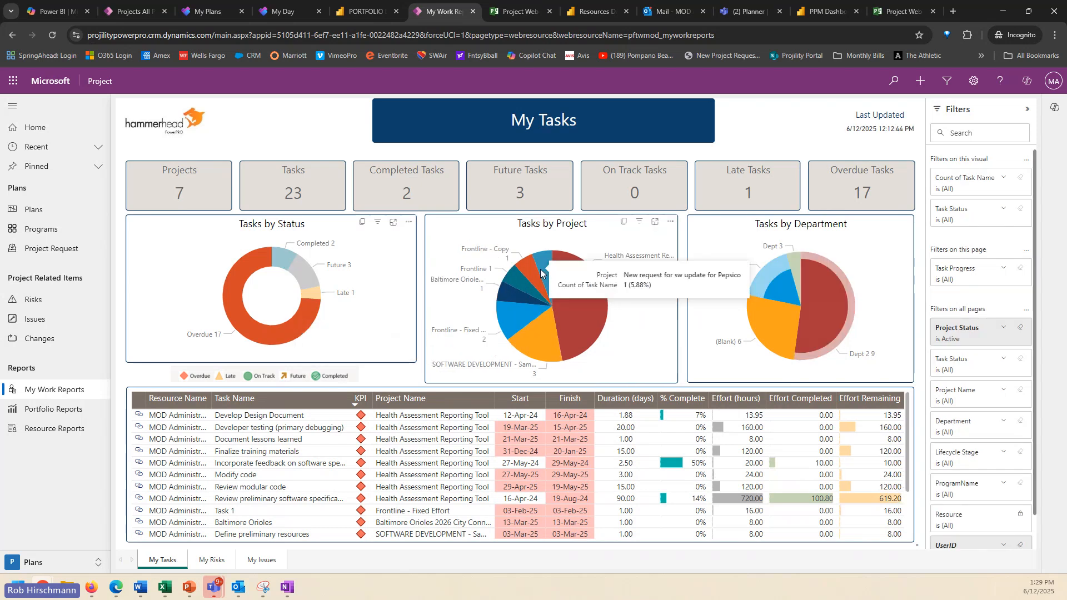
pyautogui.click(510, 319)
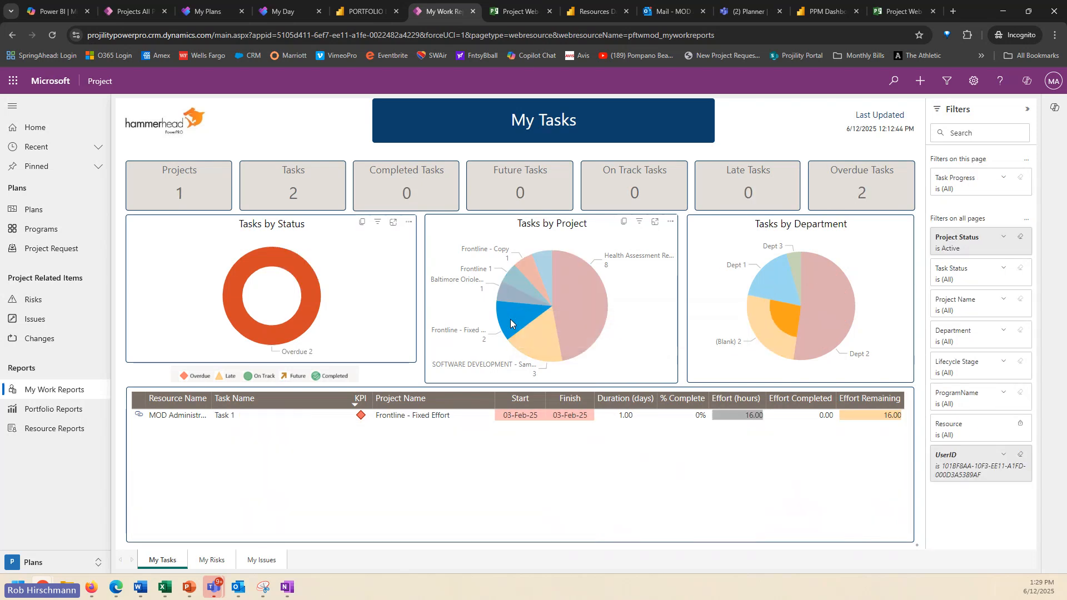
pyautogui.click(566, 286)
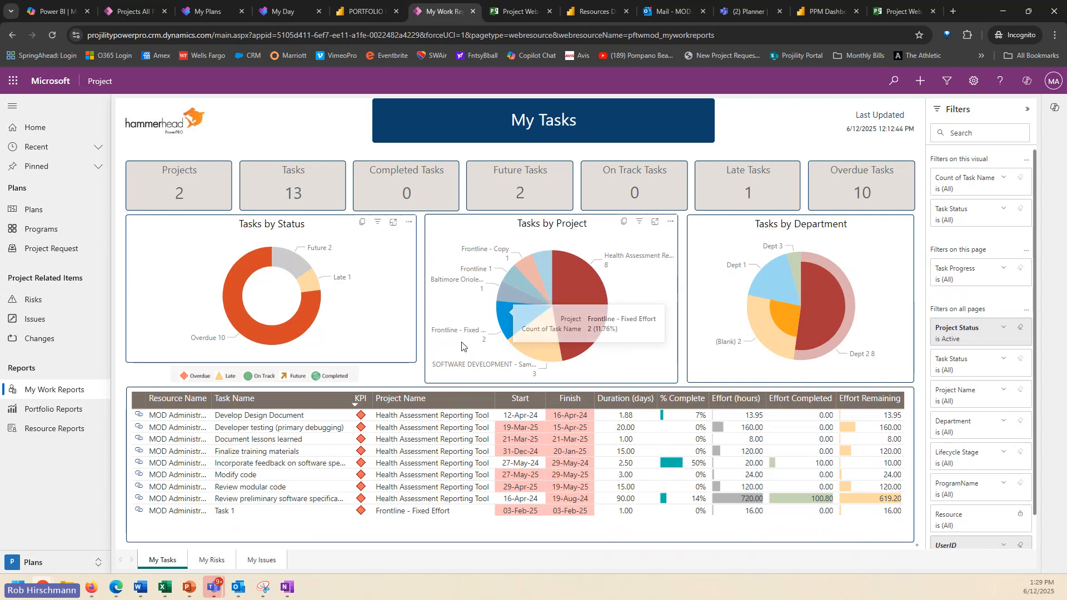
# Filter the My Risks and My Issues reports by the ACME ERP - Continuous Improvement project.
pyautogui.click(216, 561)
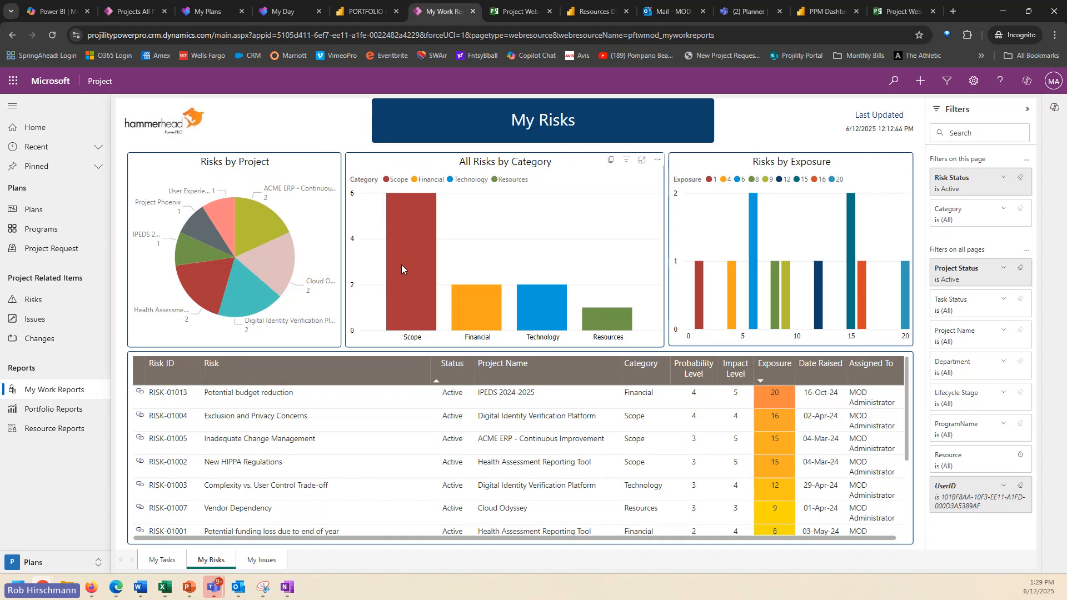
pyautogui.click(237, 231)
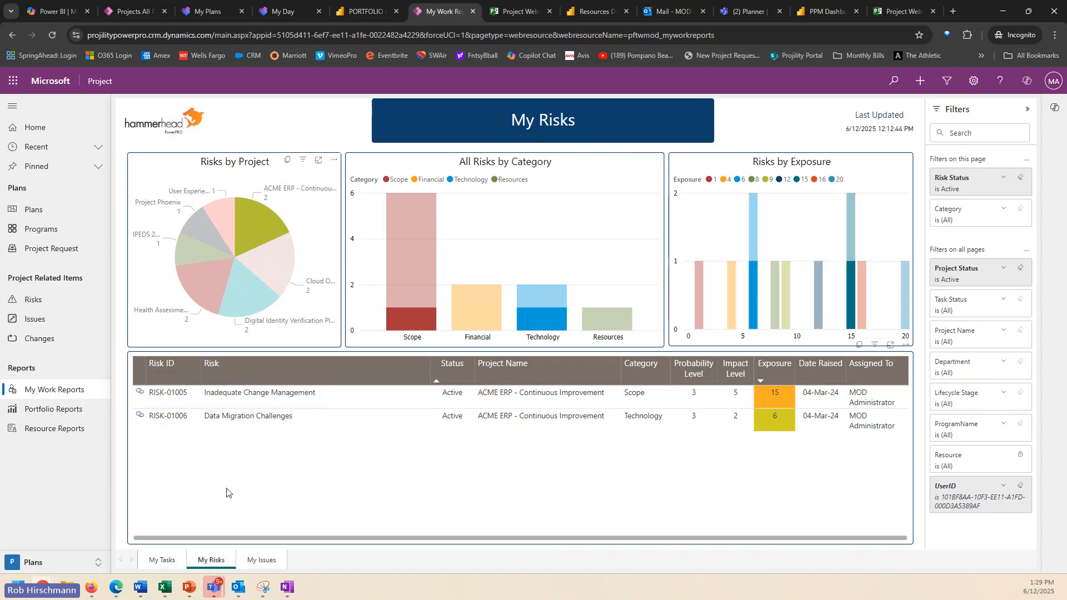
pyautogui.click(262, 559)
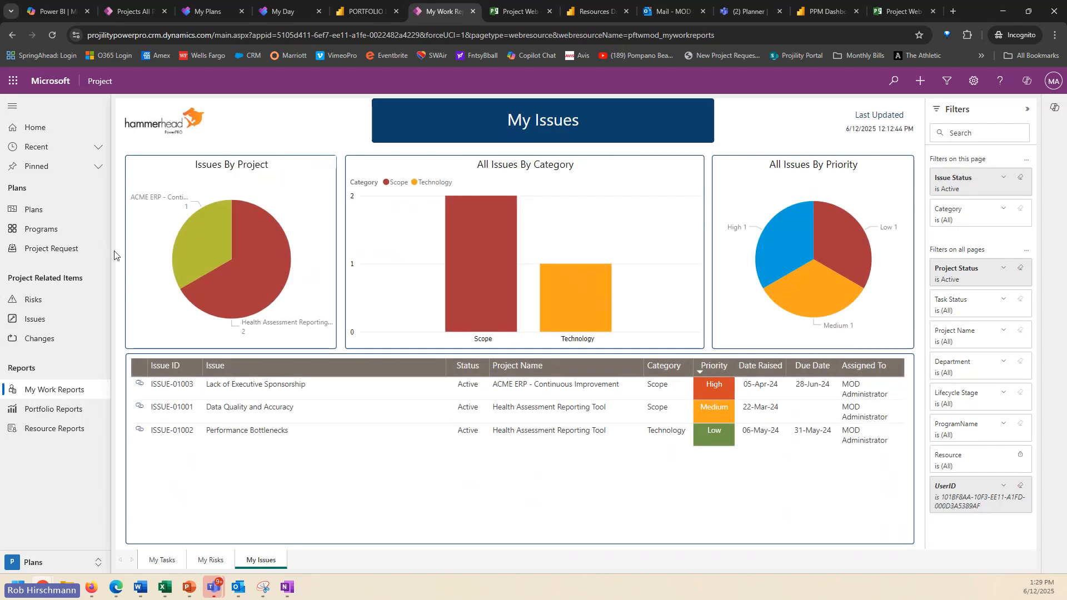
pyautogui.click(204, 238)
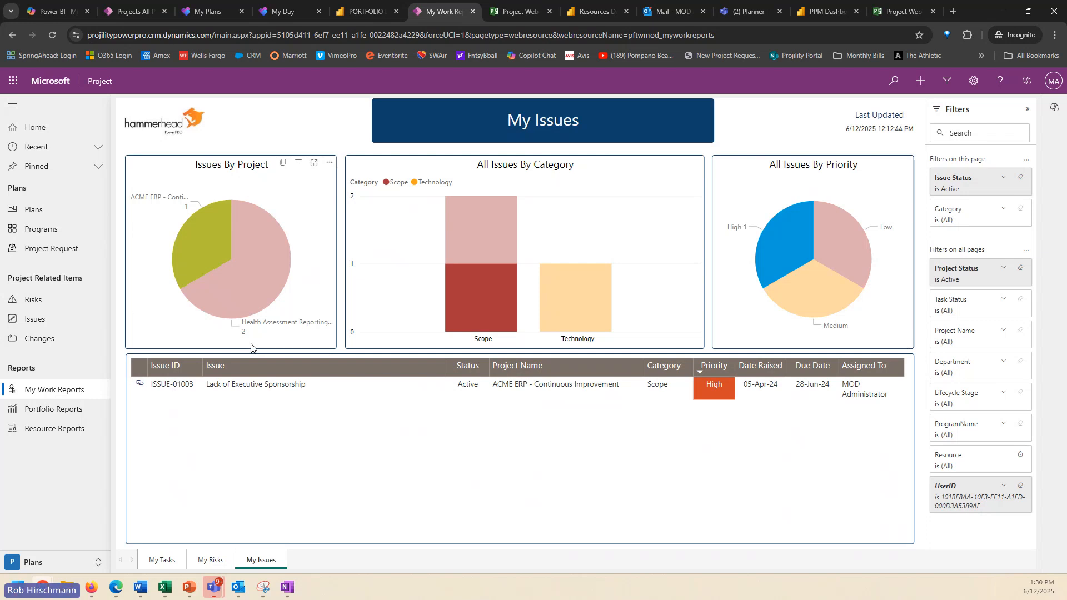
# Open the Portfolio Overview report with its filters collapsed and narrow it to In Progress projects in Dept 1.
pyautogui.click(80, 411)
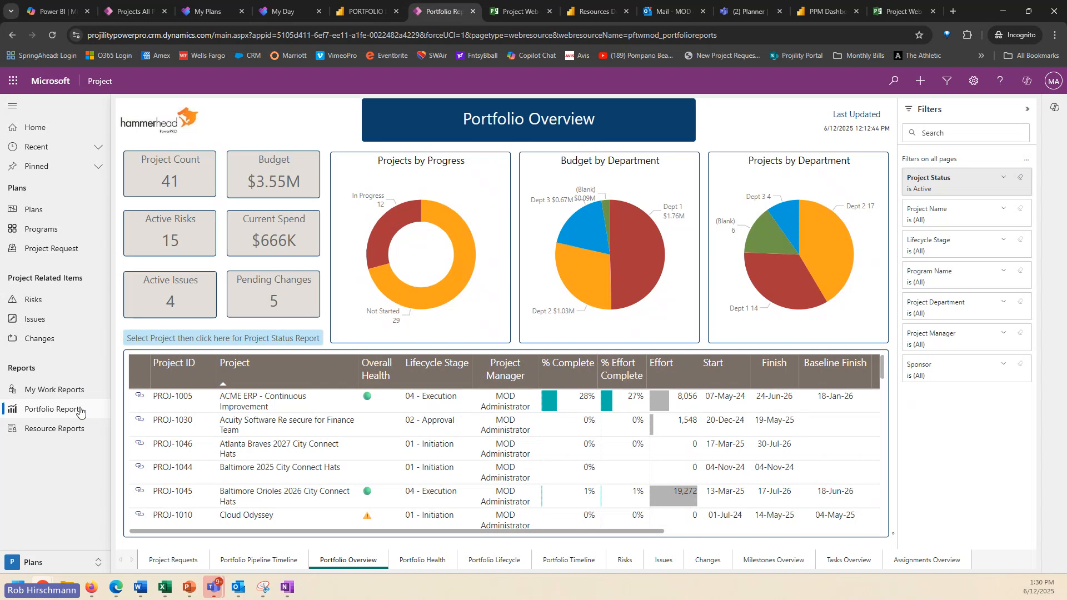
pyautogui.click(1028, 110)
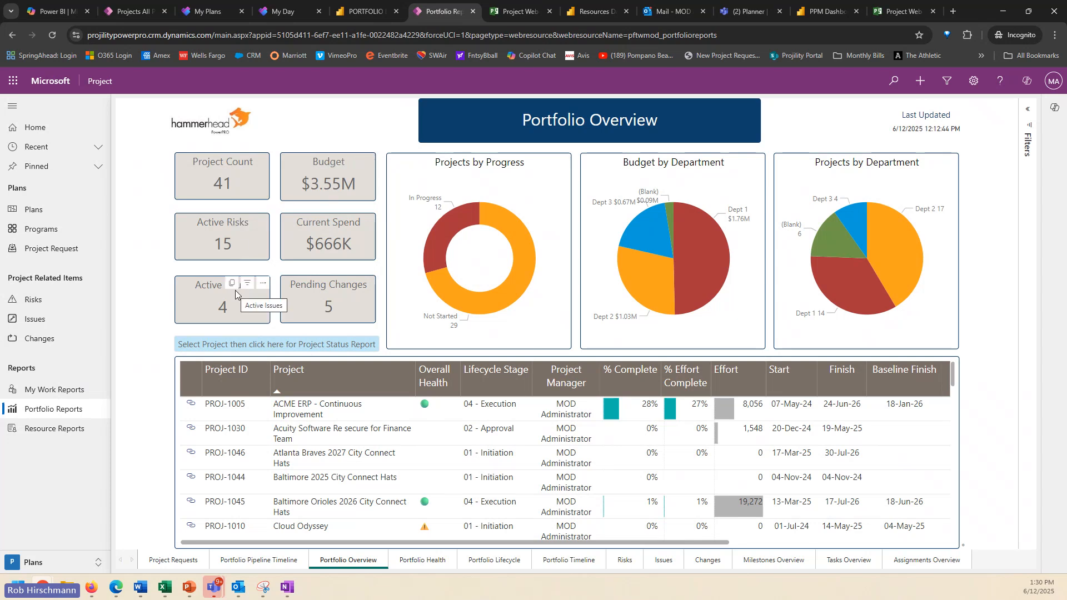
pyautogui.scroll(-4, 607, 461)
pyautogui.scroll(5, 606, 461)
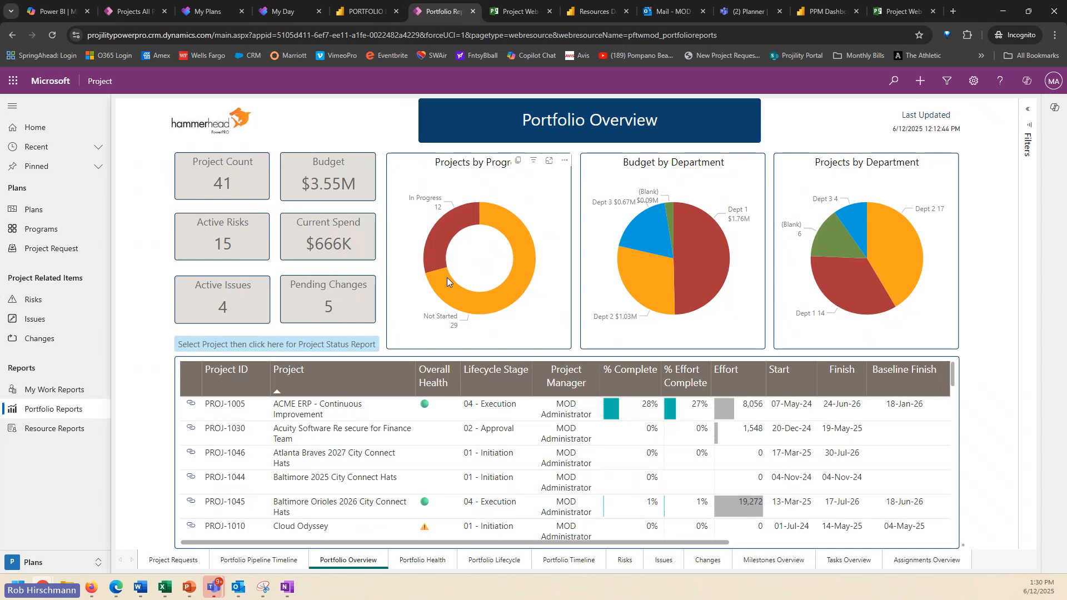
pyautogui.moveTo(447, 279)
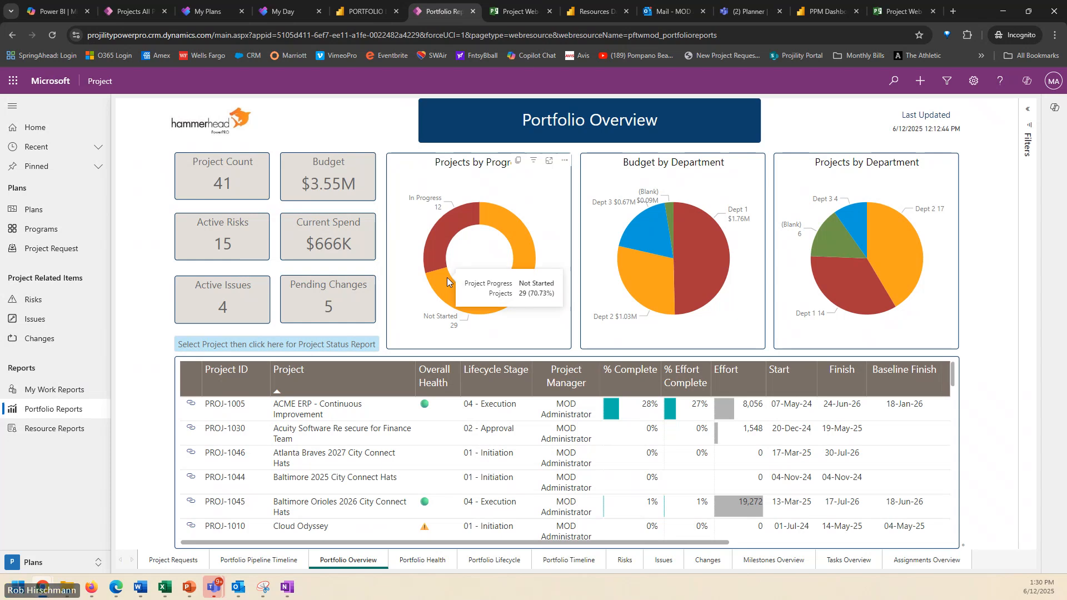
pyautogui.click(455, 215)
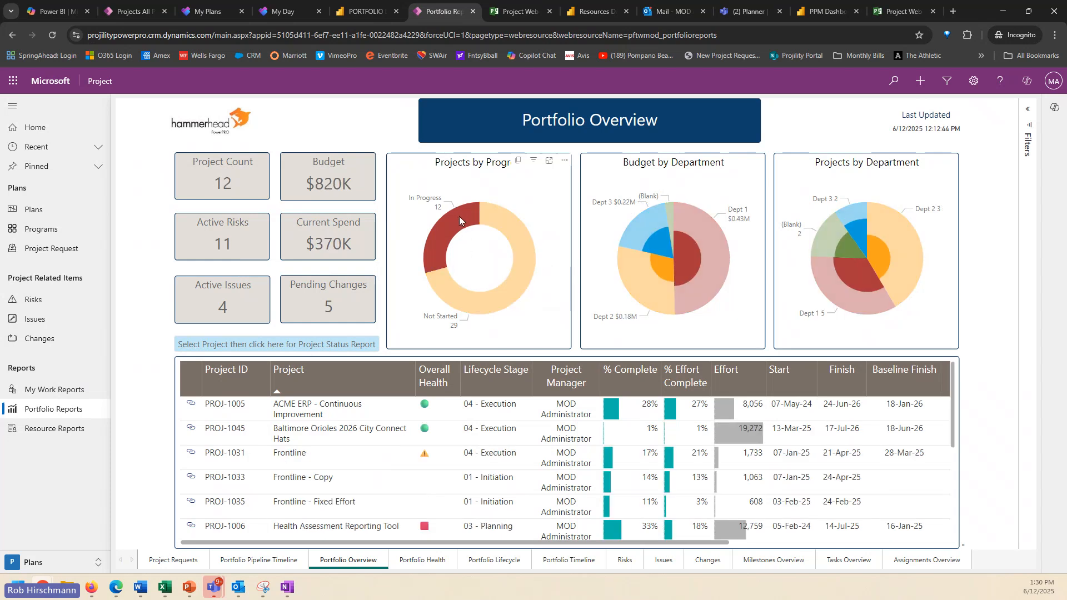
pyautogui.click(682, 268)
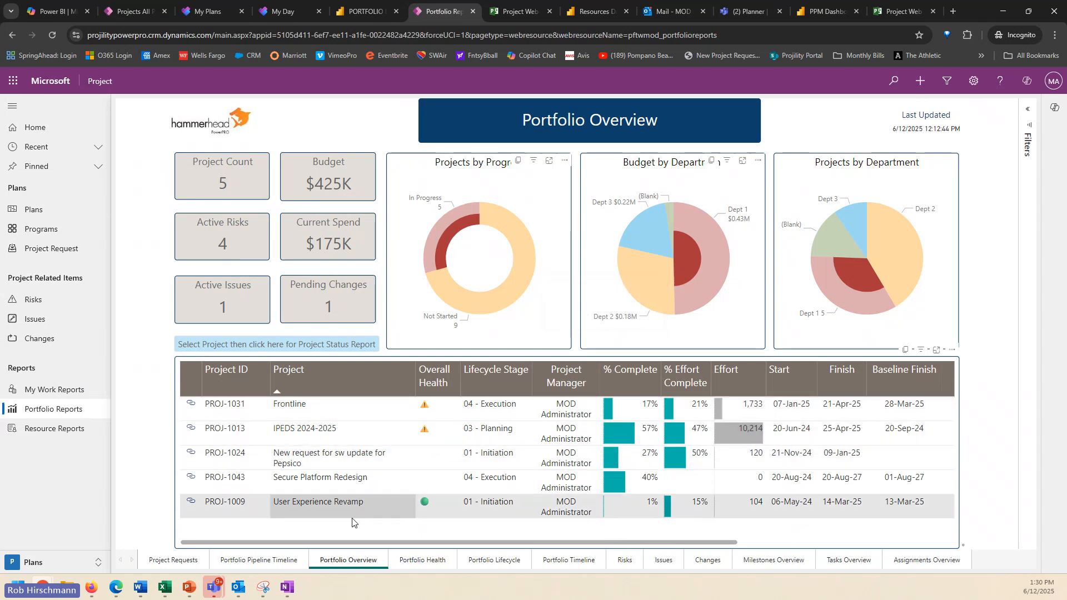
# View the Project Status report for IPEDS 2024-2025 and return to the Portfolio Overview.
pyautogui.click(378, 440)
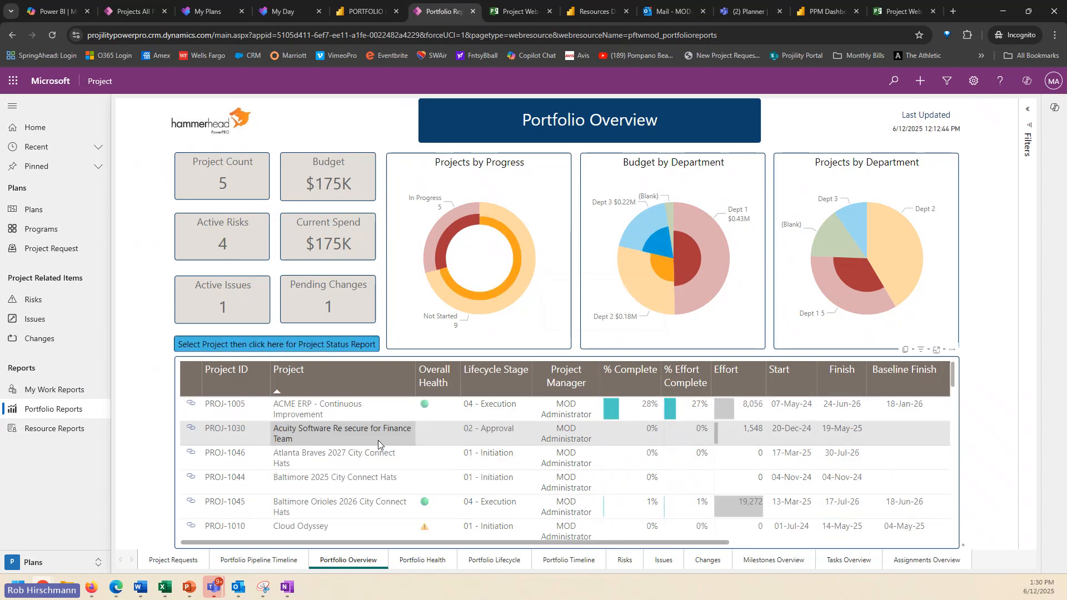
pyautogui.click(352, 346)
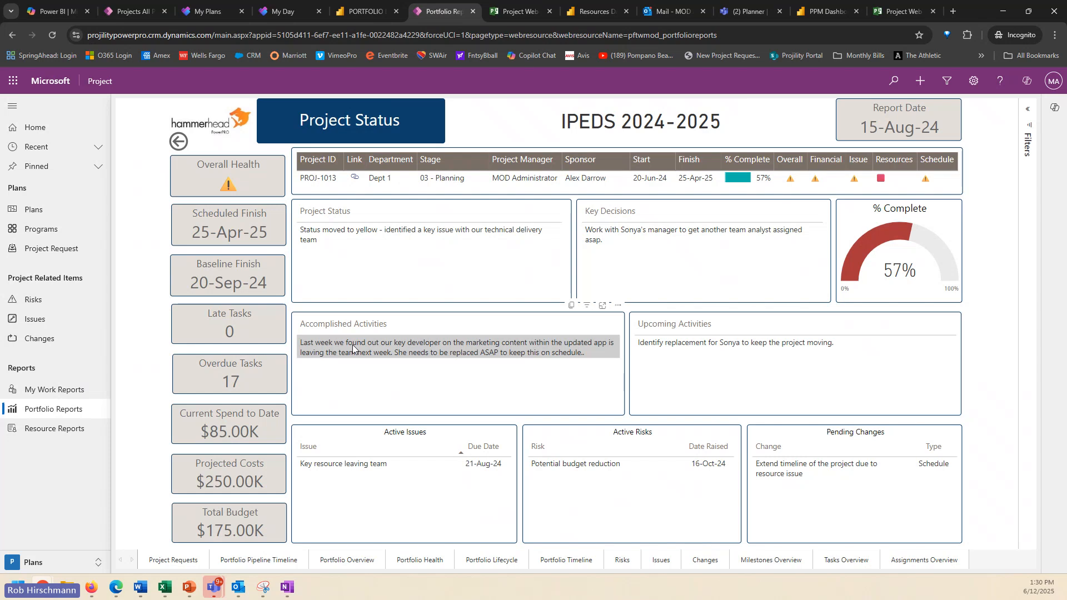
pyautogui.click(177, 142)
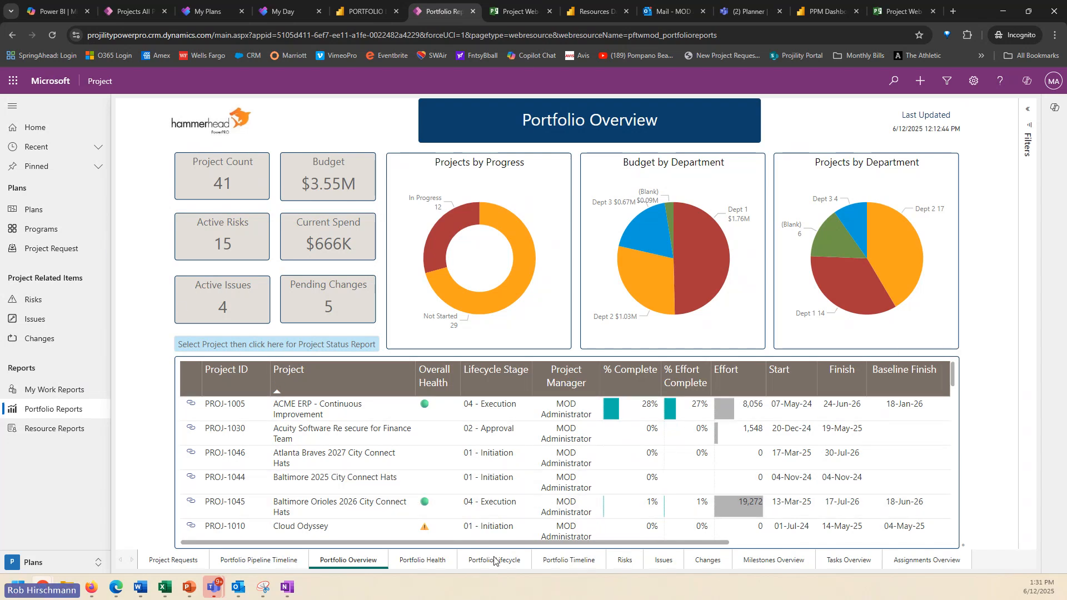
# Open the Portfolio Timeline and examine the project bars from early 2024 for the ERP Upgrade, Digital Transformation and Cloud Migration programs.
pyautogui.click(568, 560)
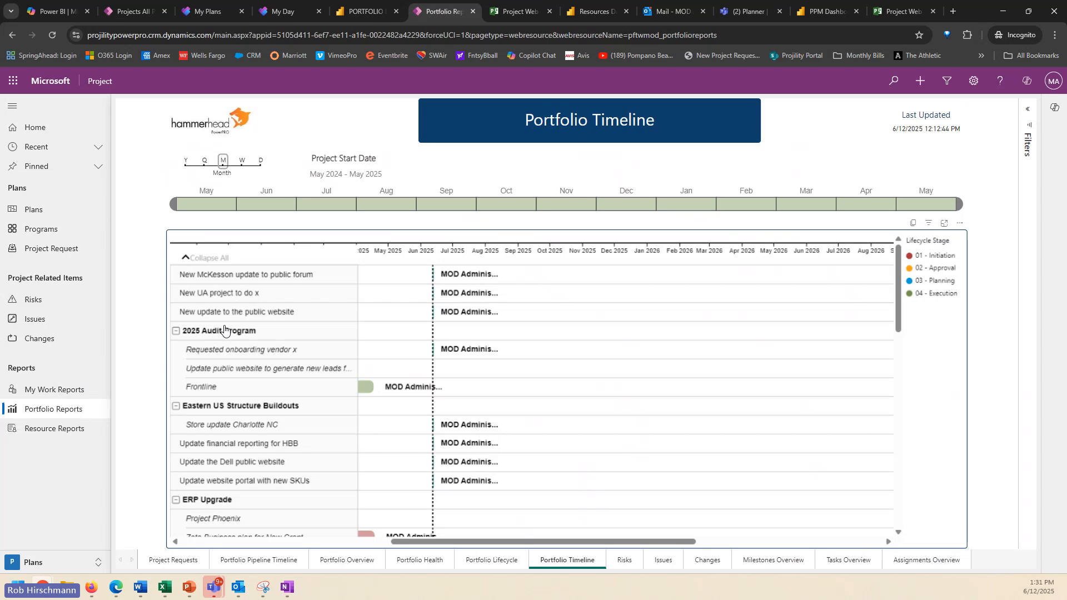
pyautogui.scroll(-3, 239, 361)
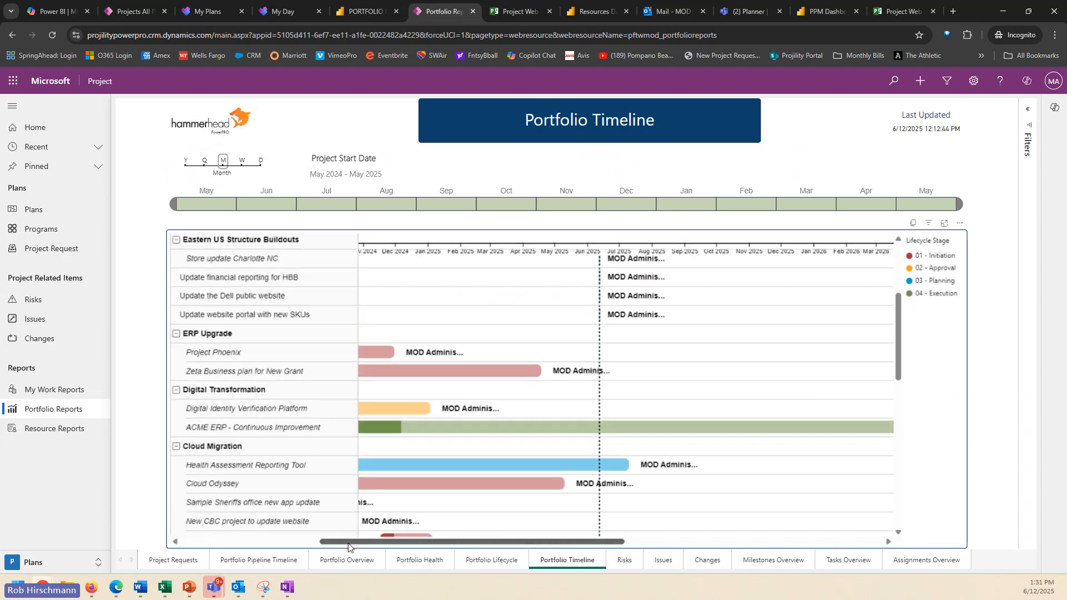
pyautogui.moveTo(350, 541); pyautogui.dragTo(210, 541)
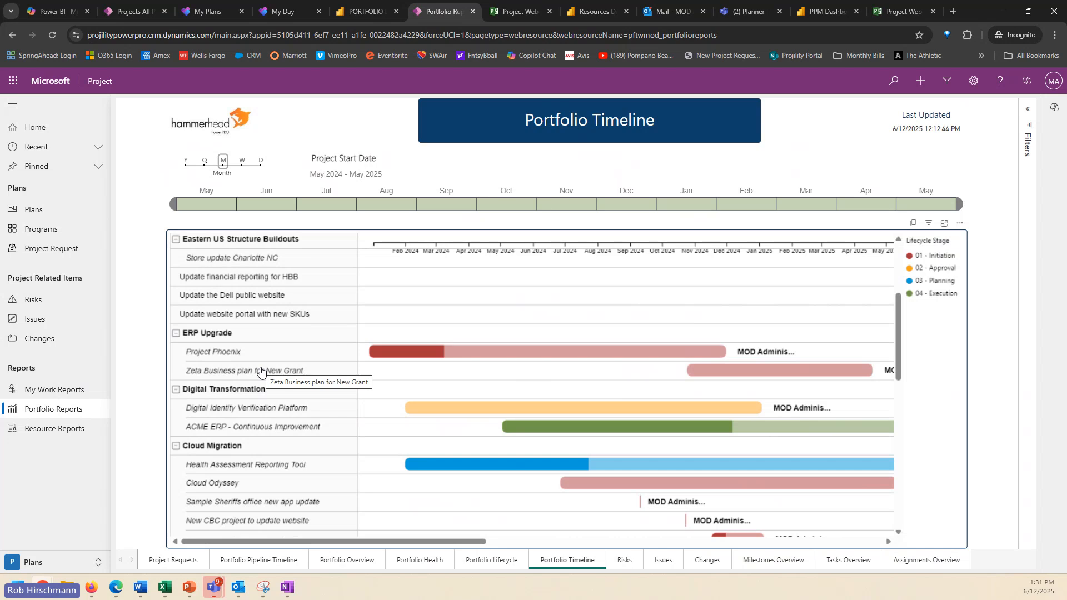
pyautogui.scroll(-1, 265, 412)
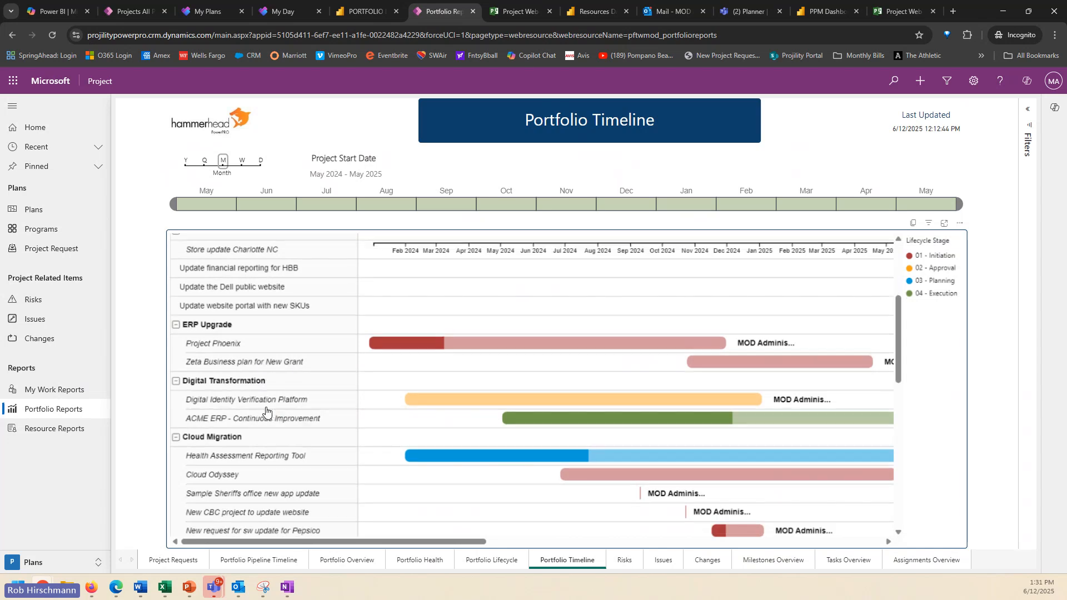
# Examine the remaining Portfolio Timeline programs down to Security and the ungrouped projects, including their bars through late 2025.
pyautogui.scroll(-2, 266, 411)
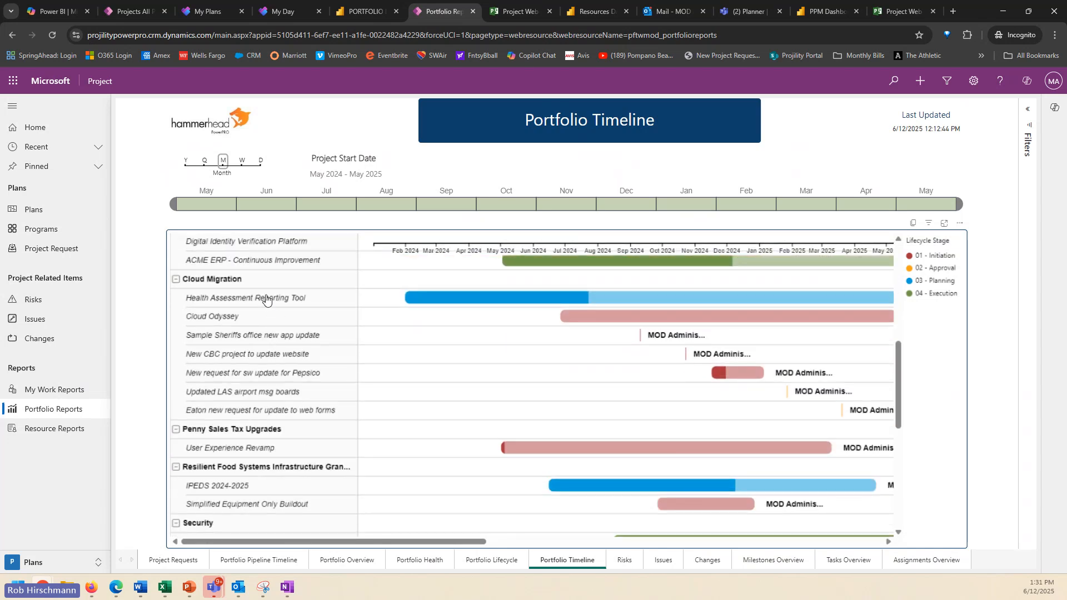
pyautogui.scroll(-2, 300, 369)
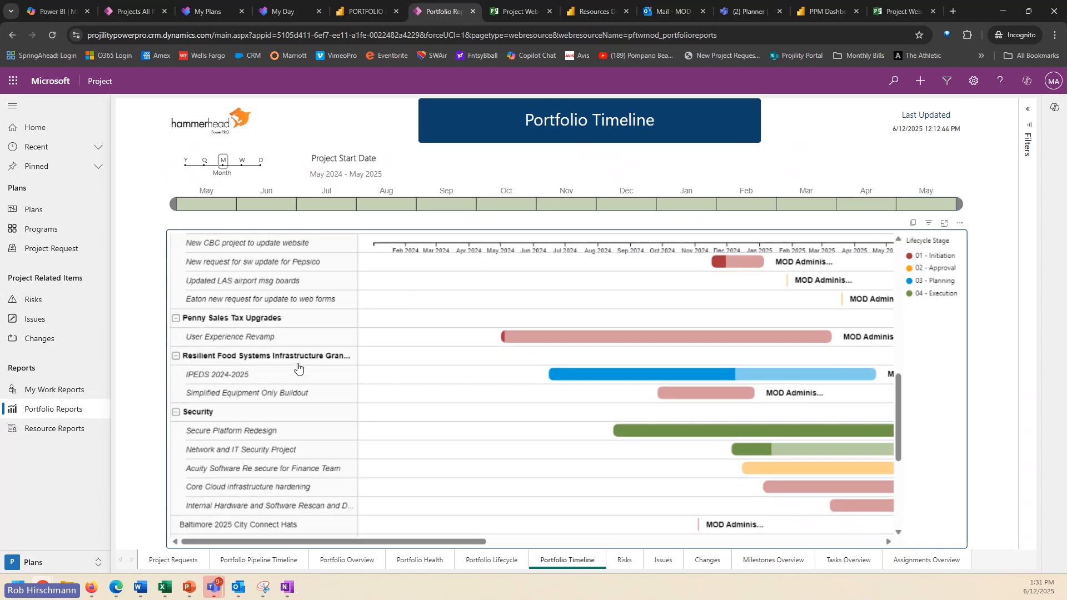
pyautogui.scroll(-1, 297, 369)
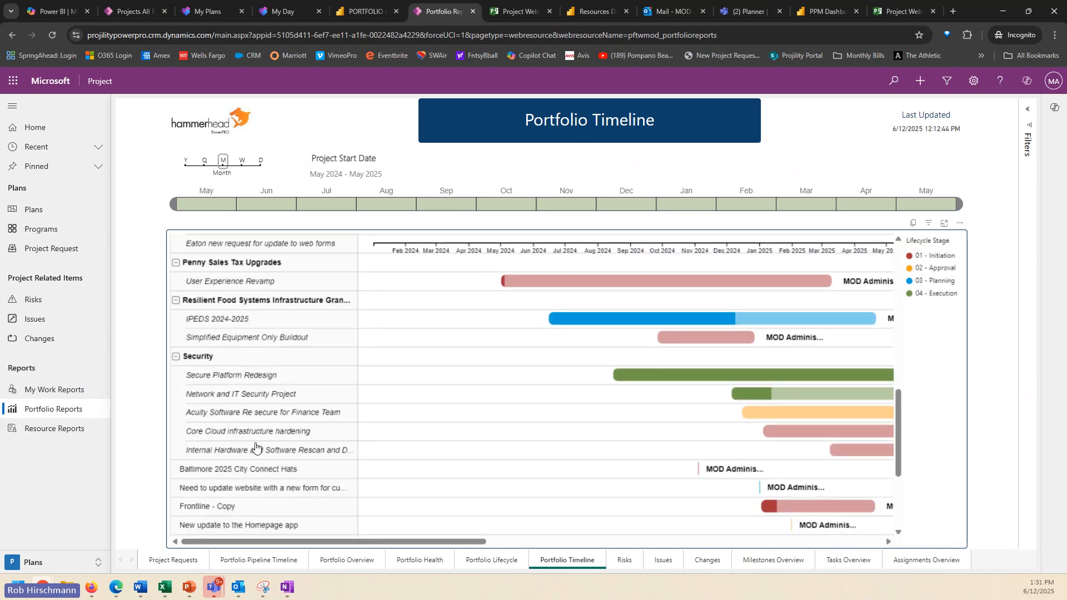
pyautogui.moveTo(285, 541); pyautogui.dragTo(390, 542)
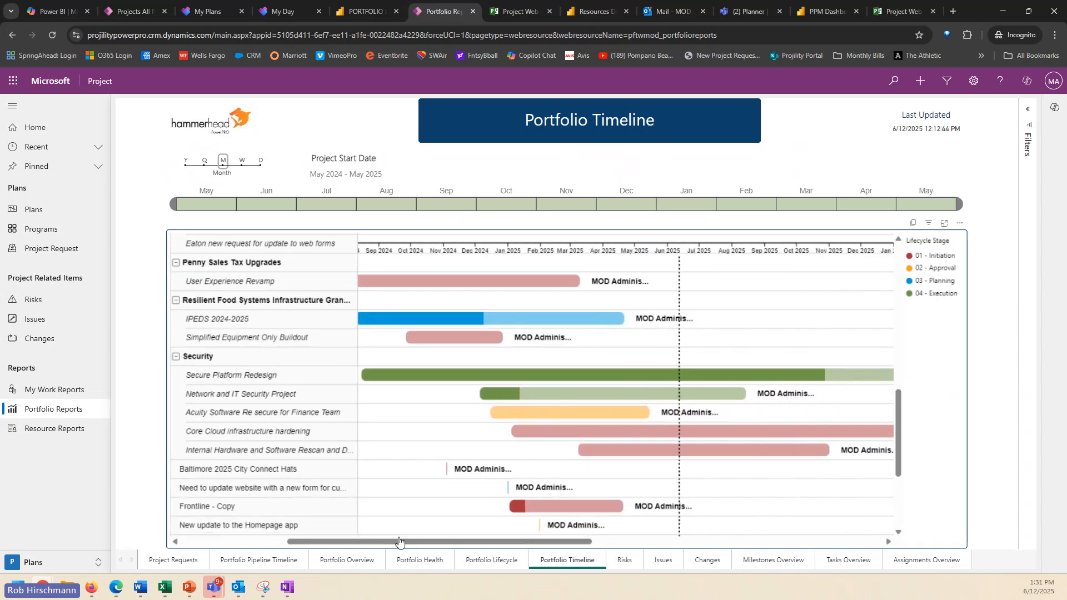
pyautogui.moveTo(415, 383)
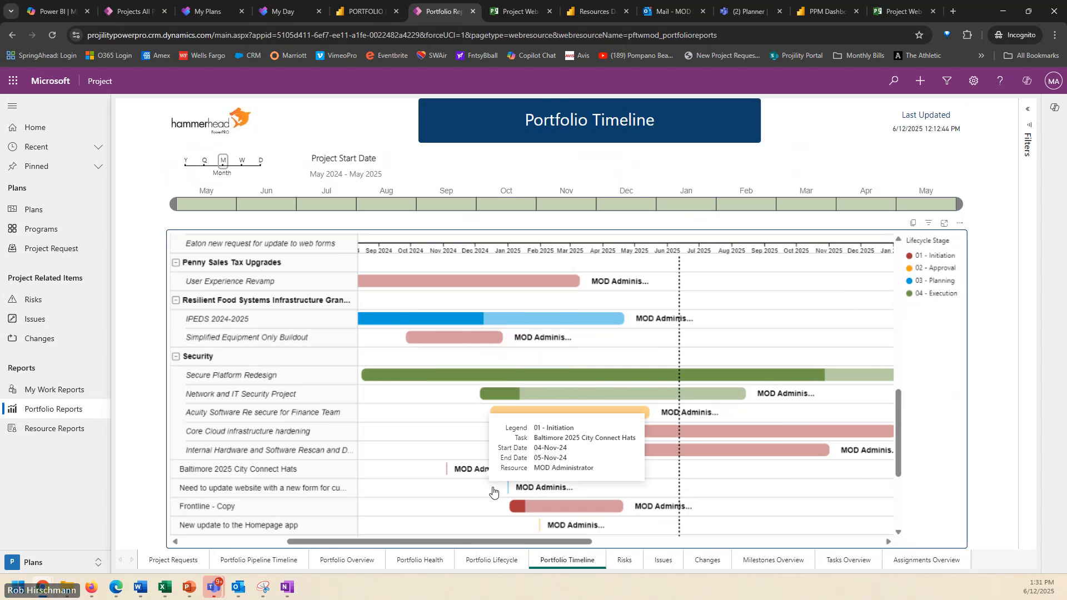
# Open the portfolio Risks report and narrow it to Financial risks of the Health Assessment Reporting Tool project.
pyautogui.click(629, 561)
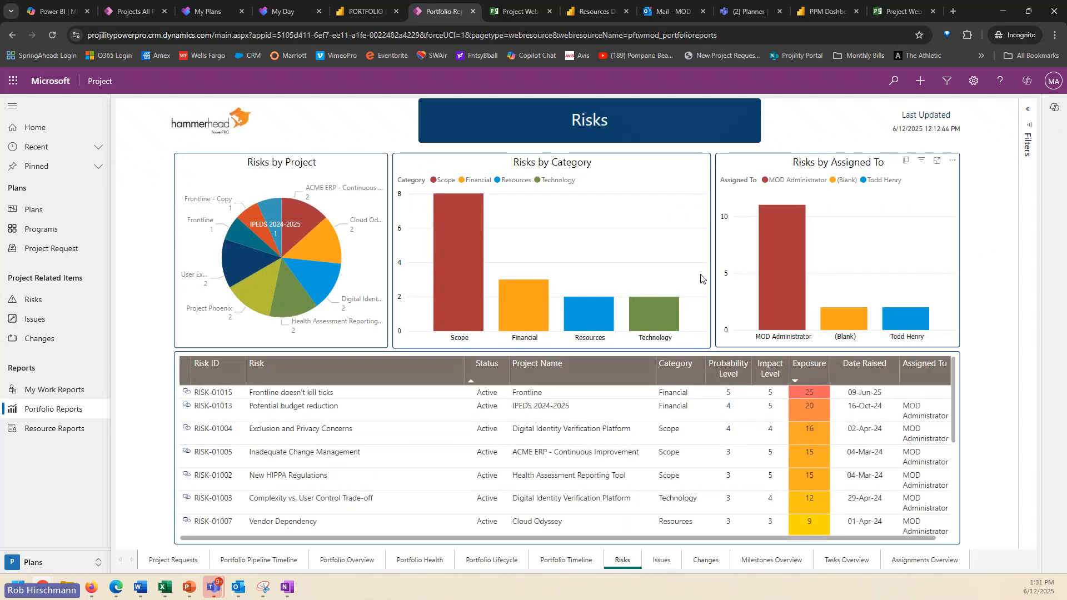
pyautogui.click(534, 309)
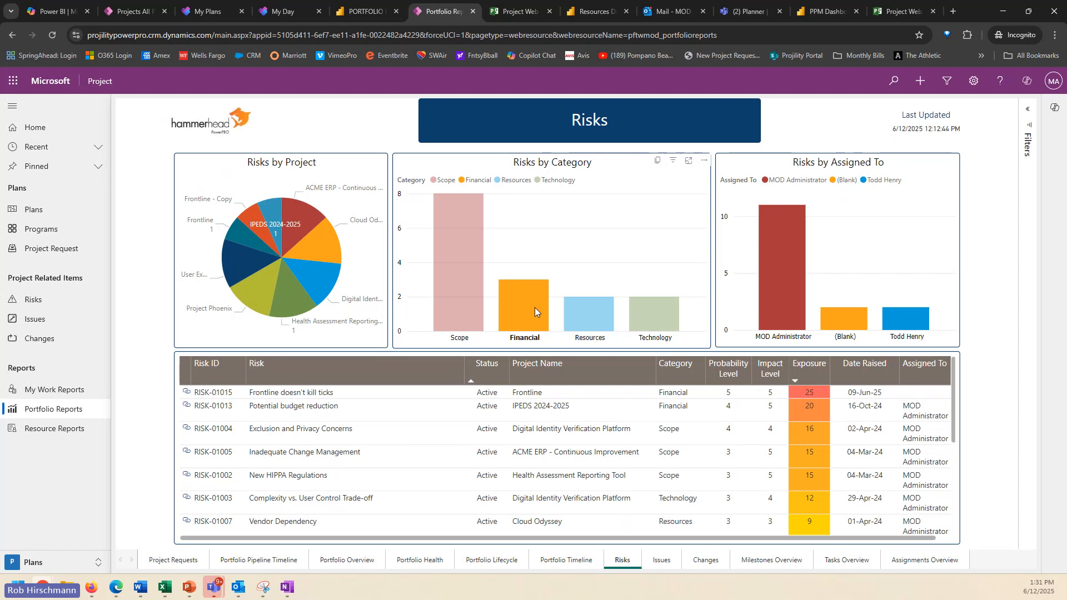
pyautogui.click(283, 293)
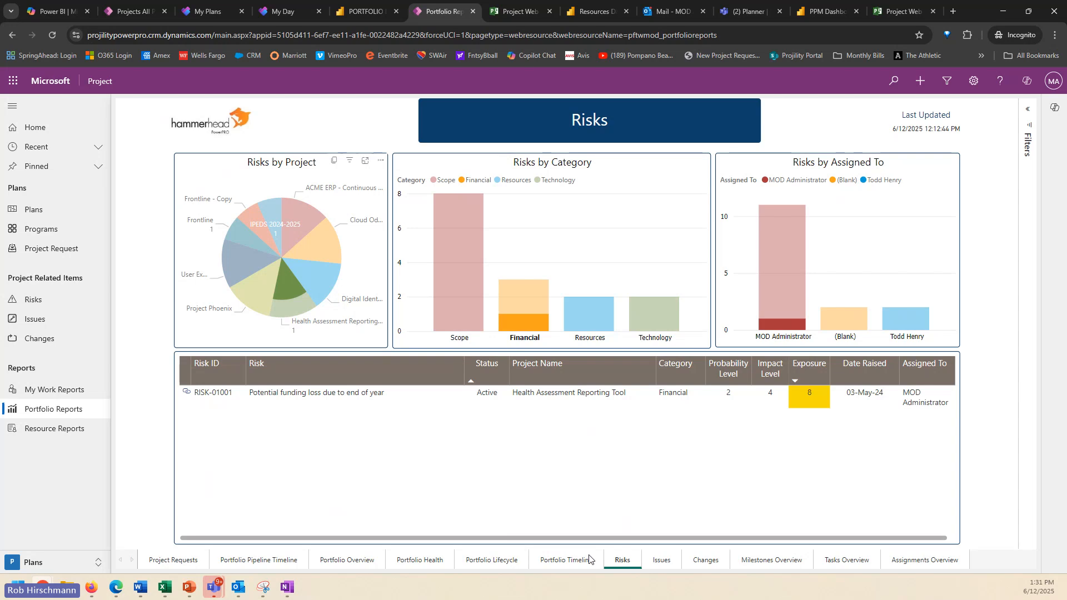
# Open the portfolio Changes report and narrow it to High priority changes with the Awaiting Decision status.
pyautogui.click(705, 560)
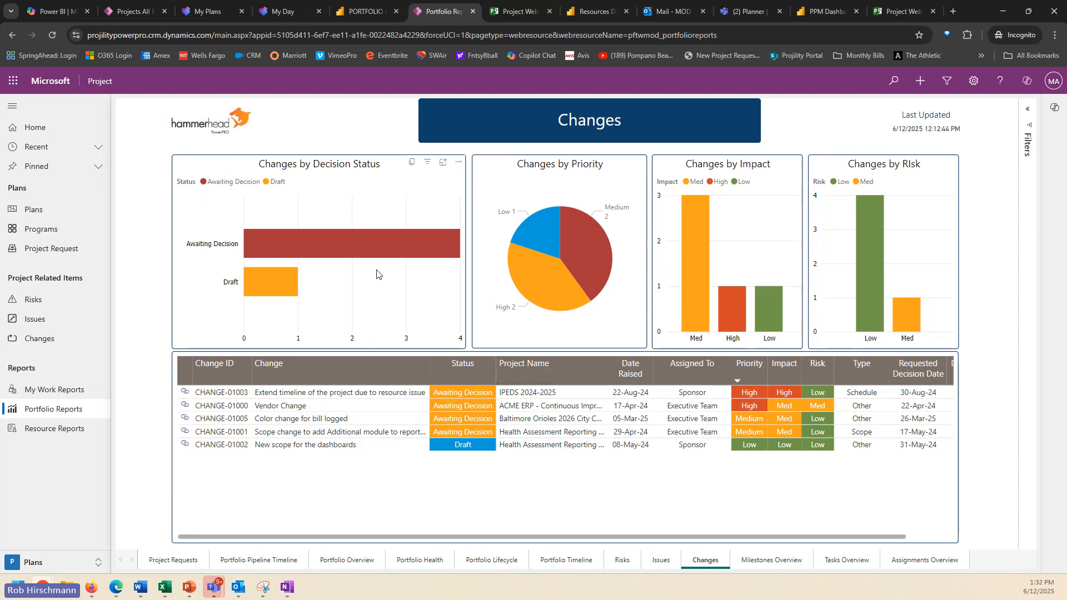
pyautogui.click(530, 281)
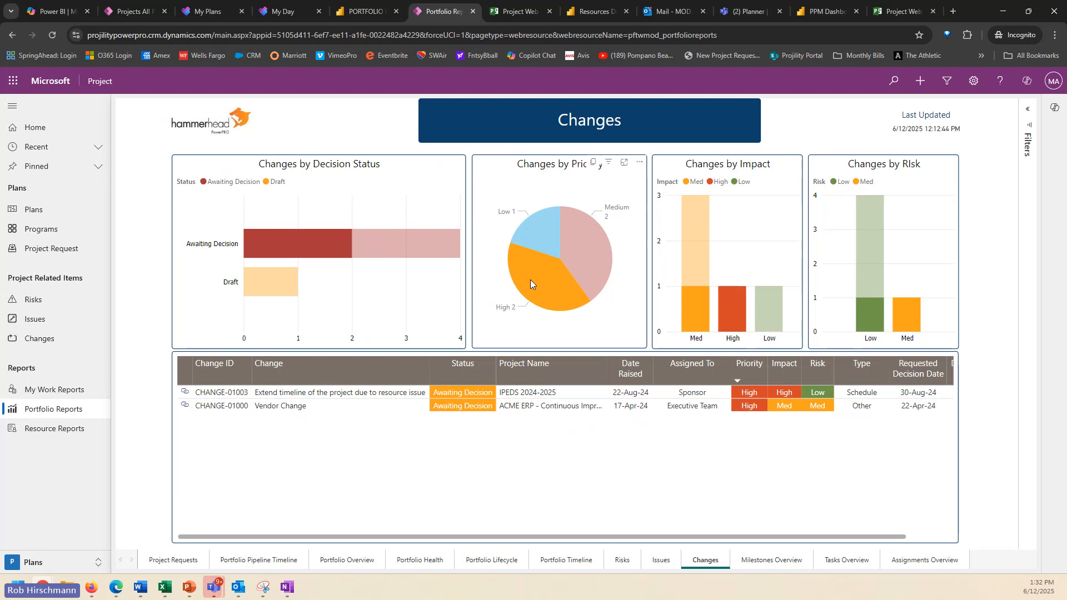
pyautogui.click(278, 245)
pyautogui.click(278, 245)
pyautogui.click(278, 245)
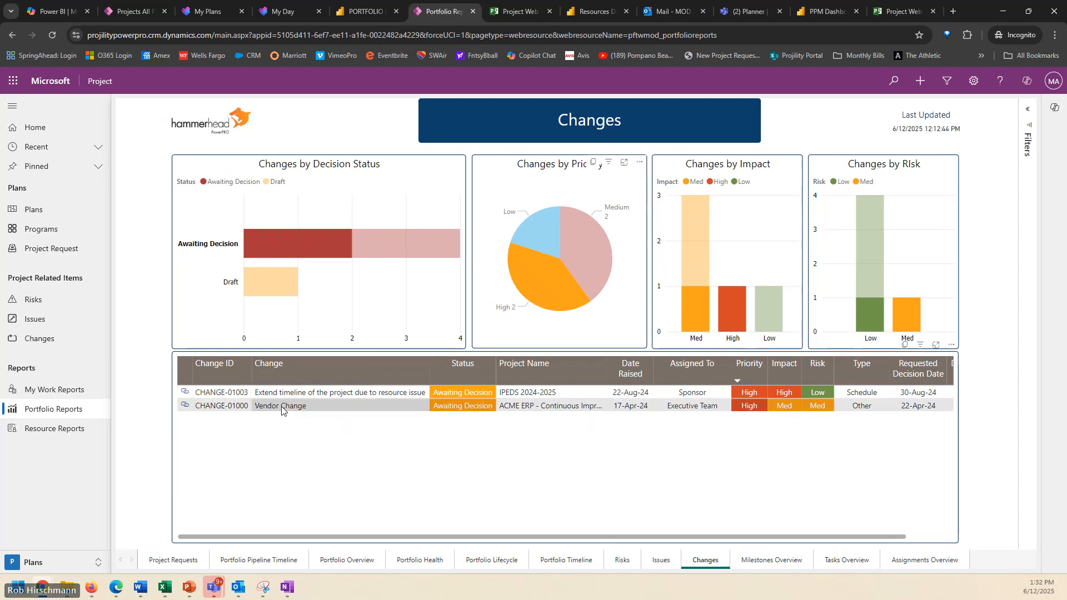
# Open the Milestones Overview, filter it to the Cloud Odyssey project and review its milestone list.
pyautogui.click(803, 561)
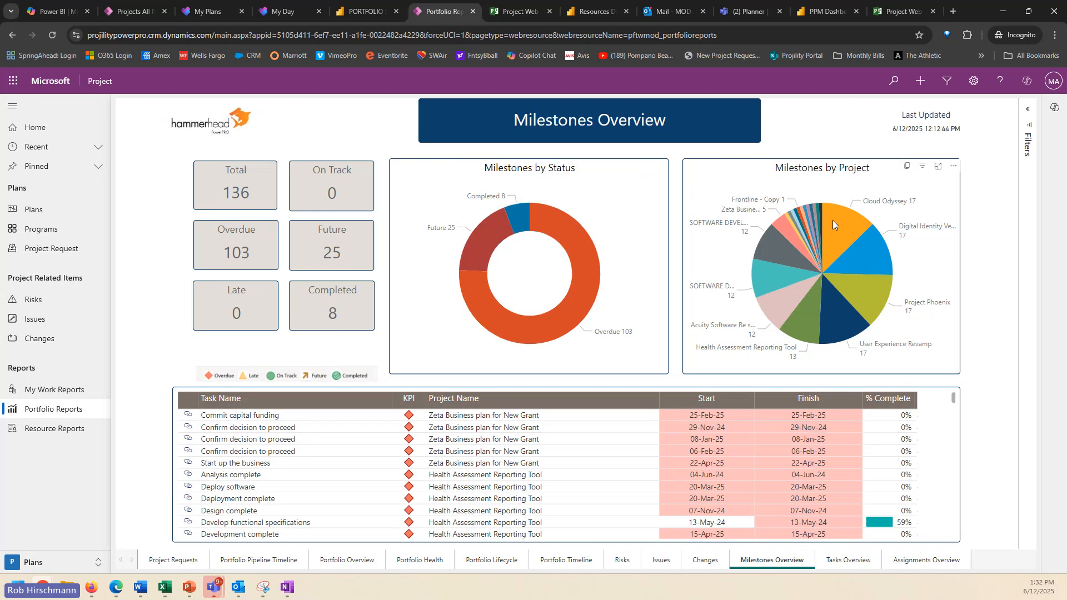
pyautogui.moveTo(832, 220)
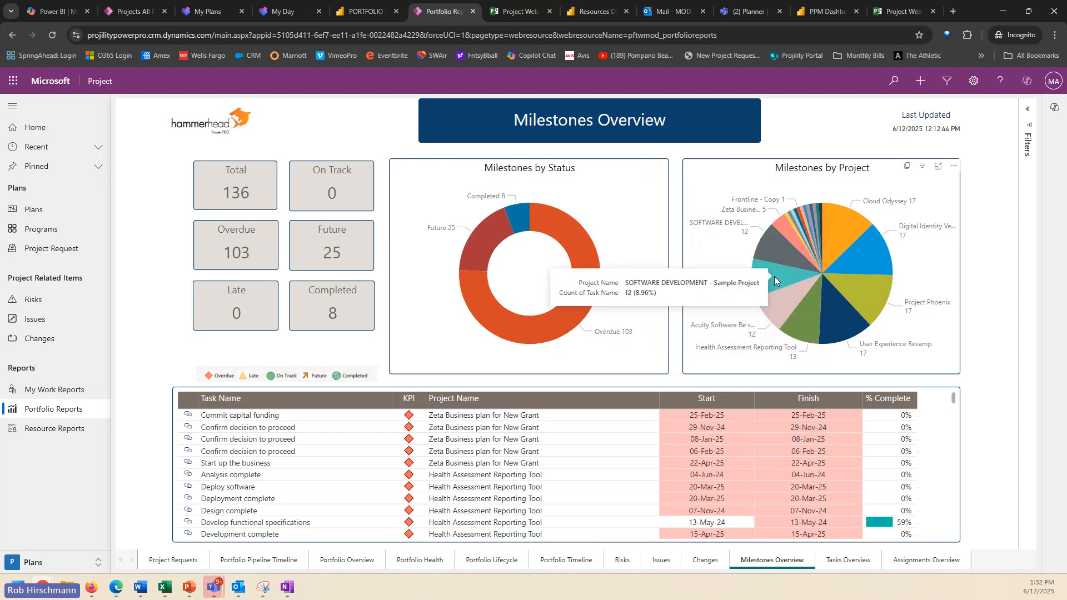
pyautogui.click(841, 225)
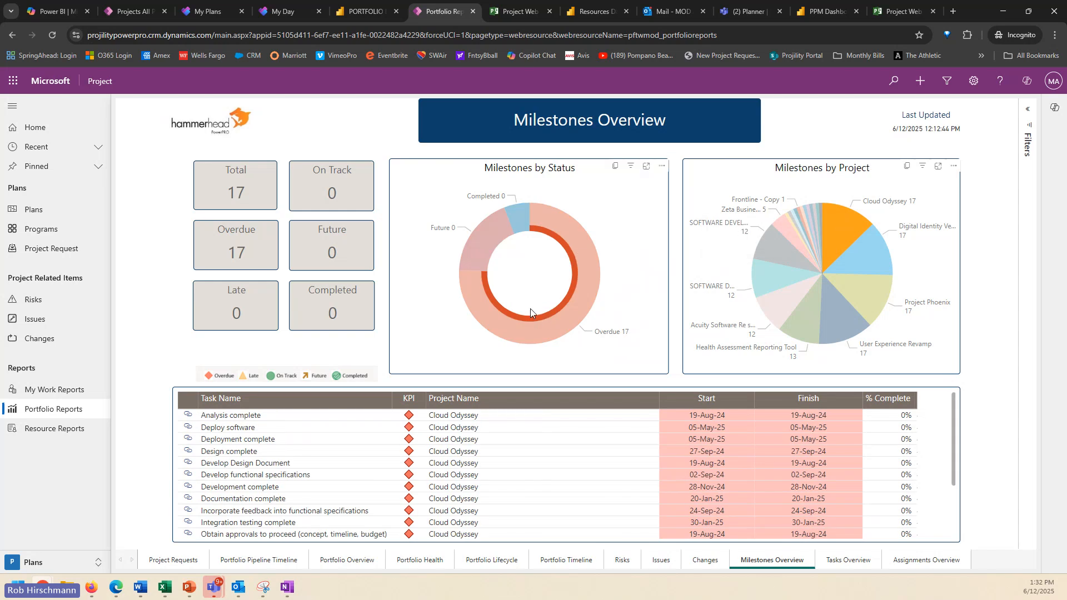
pyautogui.scroll(-3, 492, 484)
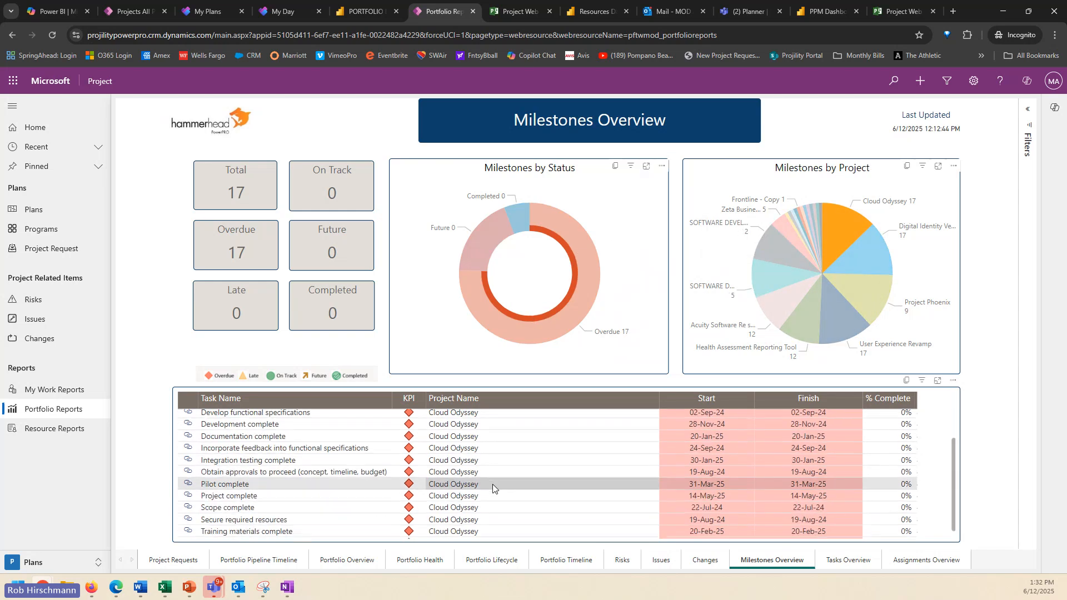
pyautogui.scroll(3, 493, 484)
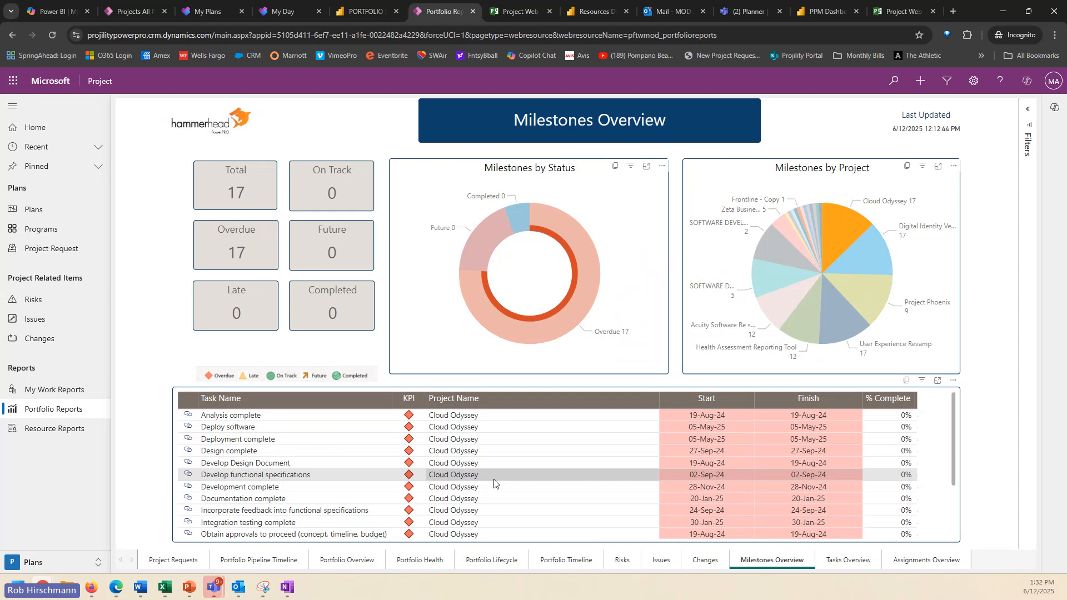
# Open the Resource Reports and filter the Resource Pool by the Business Analyst role, followed by the Project Manager role.
pyautogui.click(57, 426)
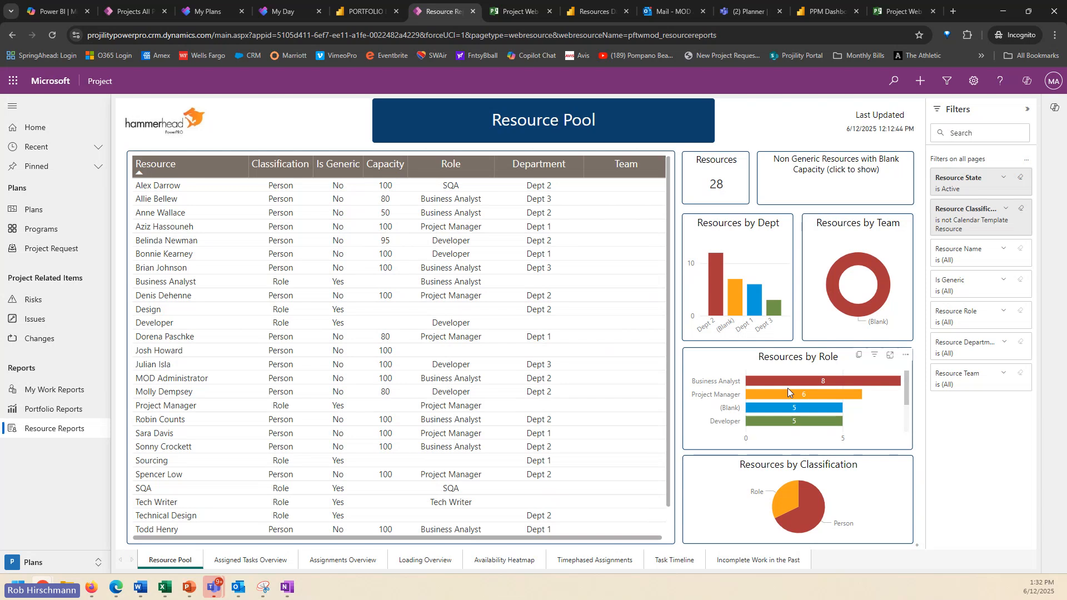
pyautogui.moveTo(805, 384)
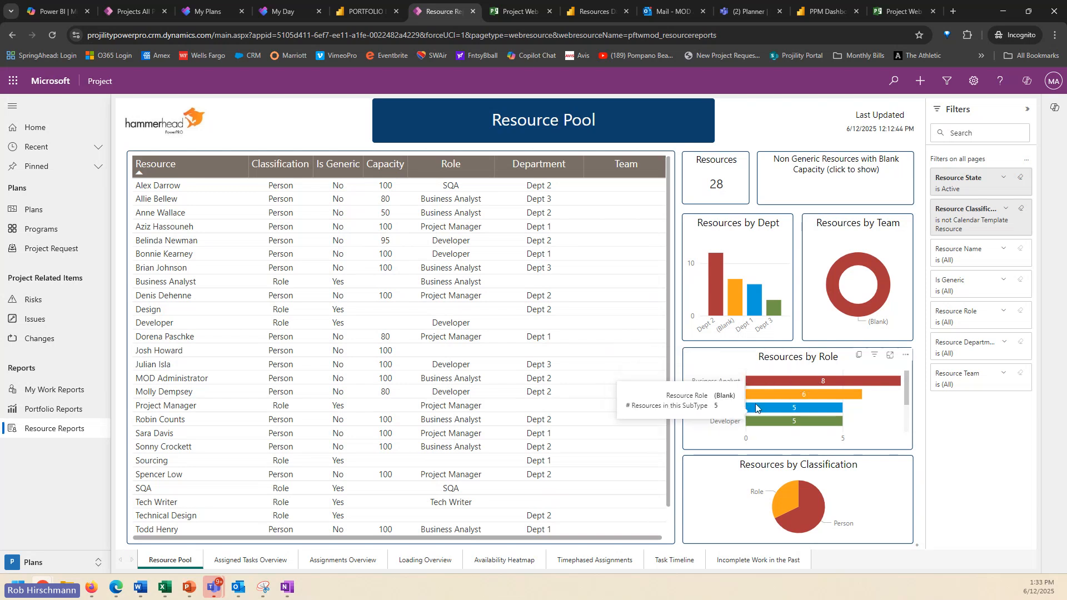
pyautogui.click(784, 380)
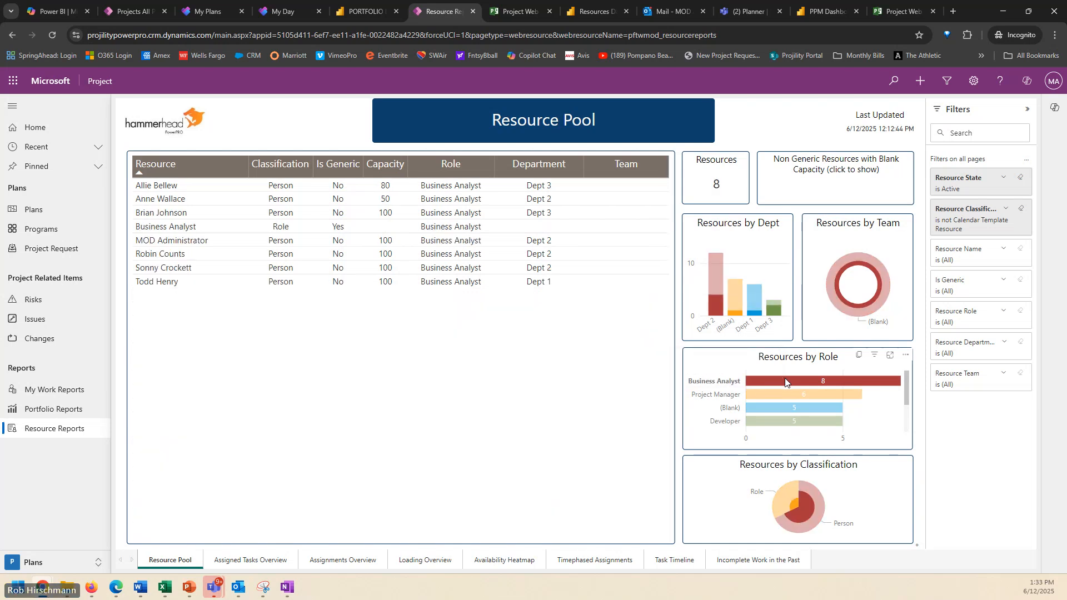
pyautogui.click(792, 395)
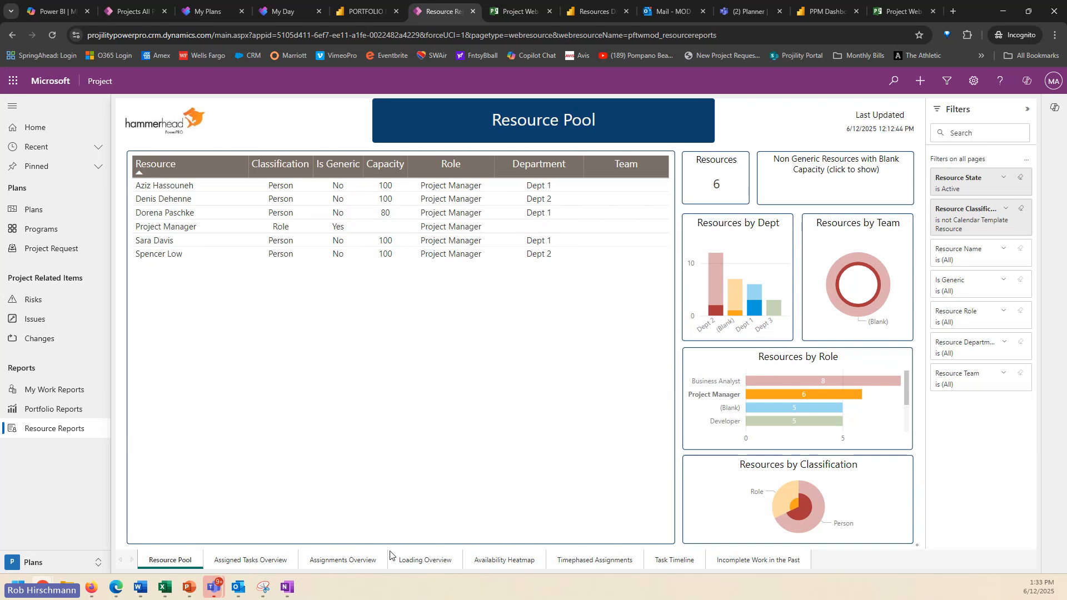
# Open the Resource Loading Overview and filter it to the resource with the longest effort bar, checking that person's tasks by status.
pyautogui.click(425, 560)
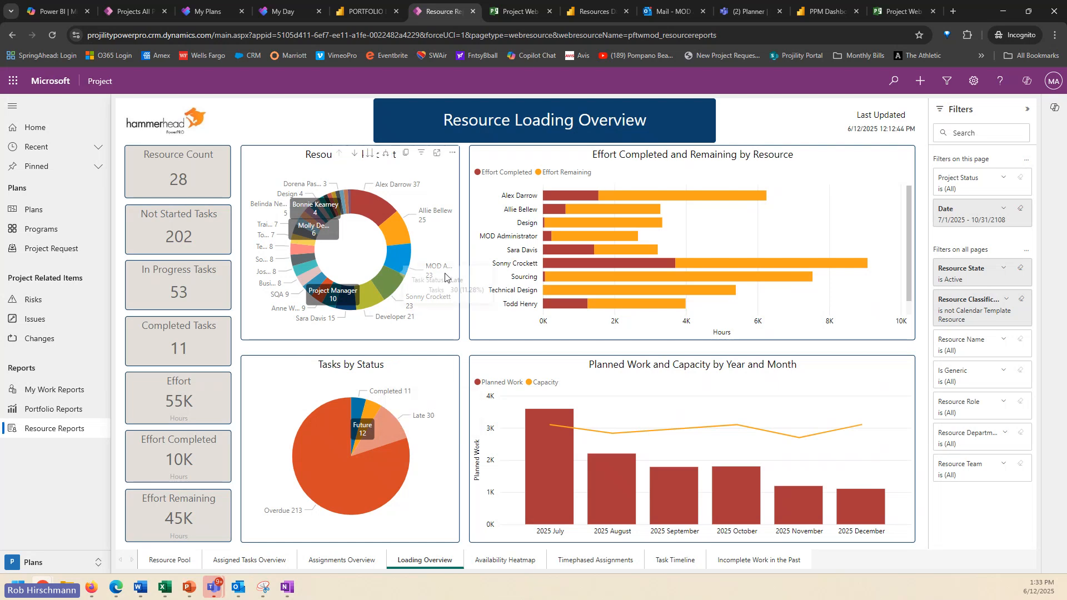
pyautogui.moveTo(541, 450)
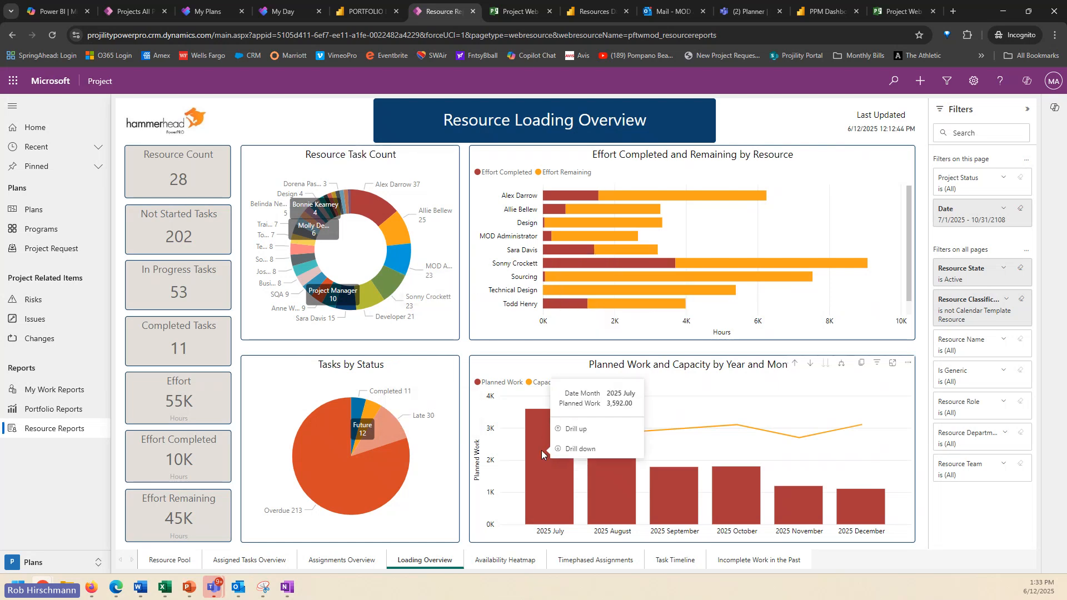
pyautogui.click(565, 262)
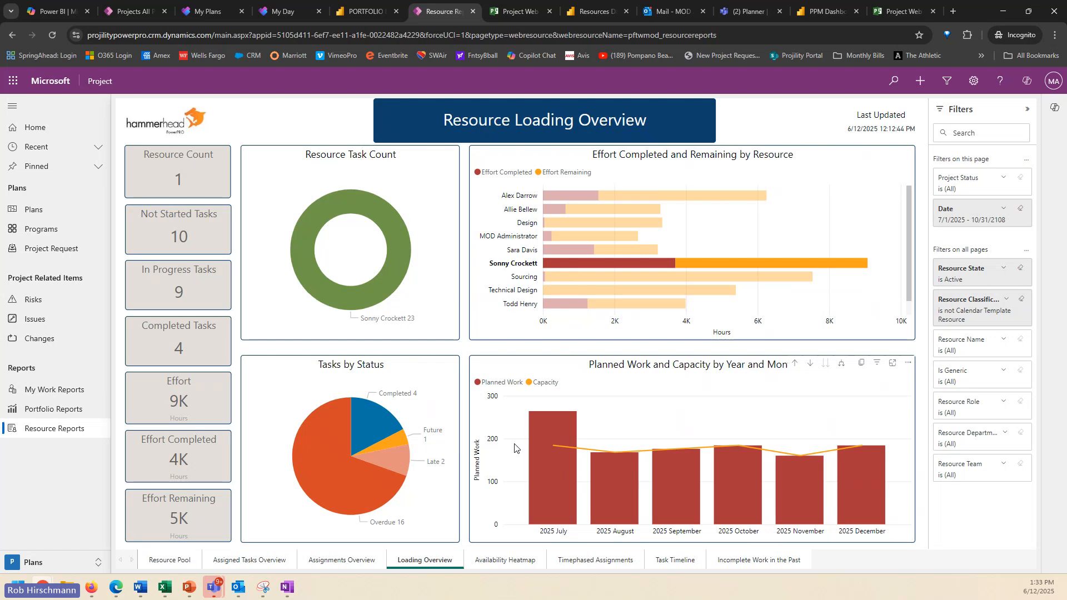
pyautogui.moveTo(387, 461)
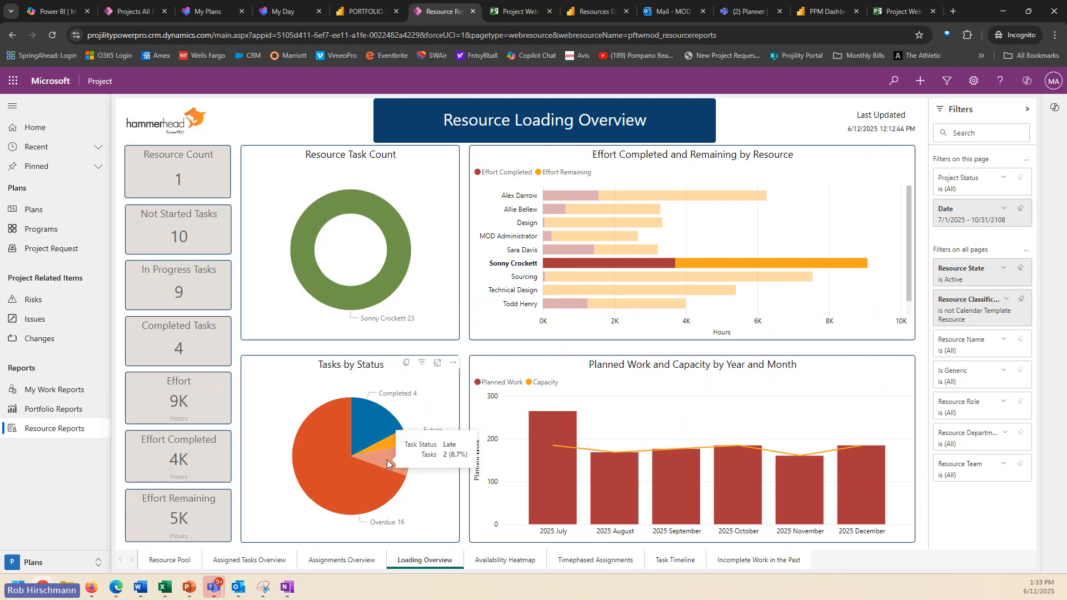
# Open the resource Availability Heatmap, look through all resources and filter the Resource Role to Business Analyst.
pyautogui.click(493, 560)
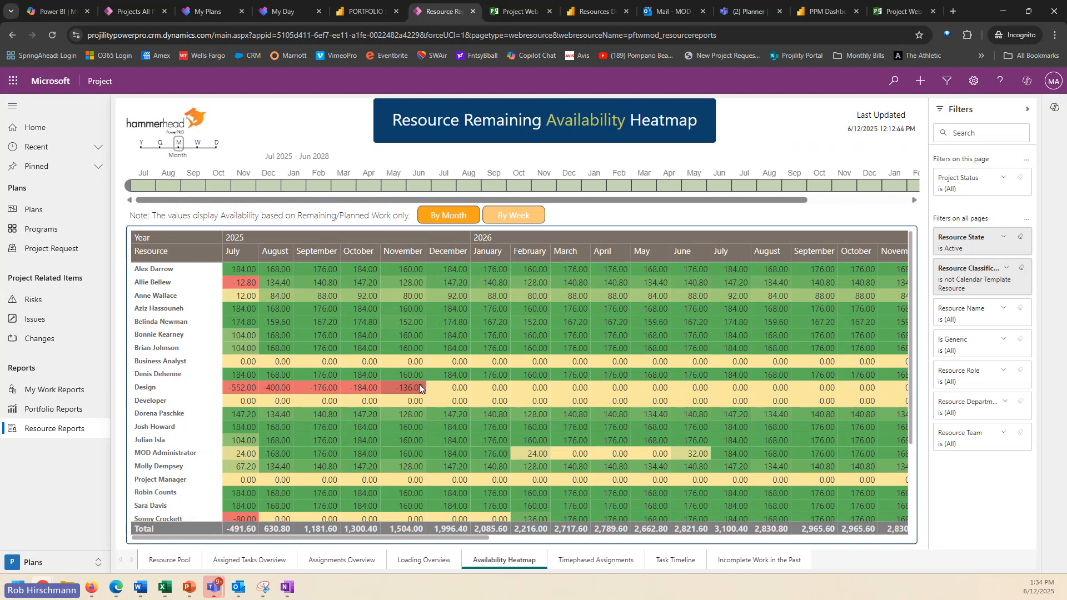
pyautogui.scroll(-3, 428, 389)
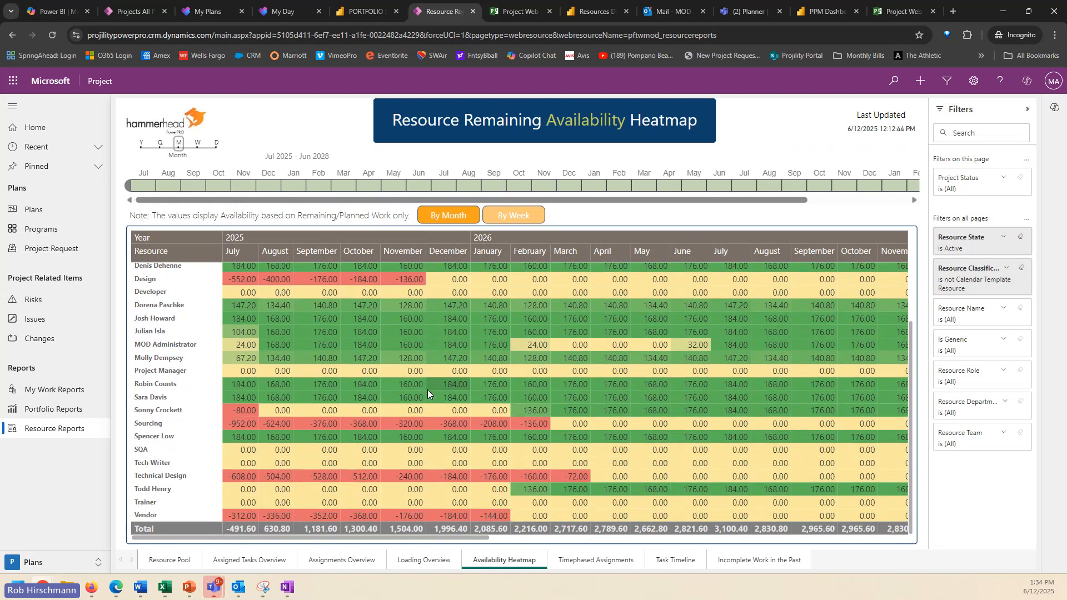
pyautogui.scroll(3, 428, 391)
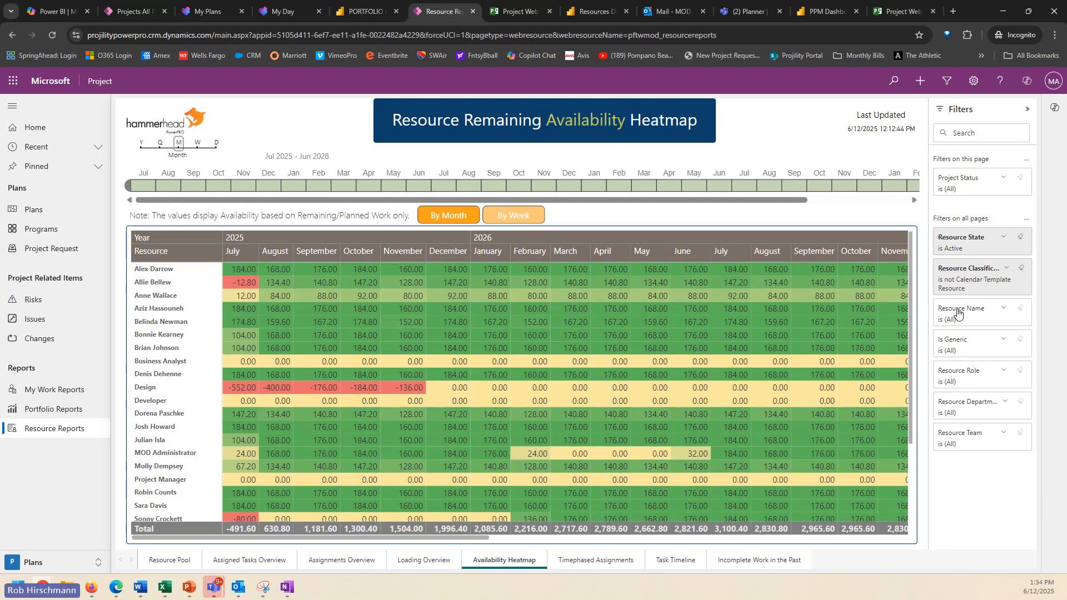
pyautogui.click(986, 378)
pyautogui.scroll(-2, 968, 443)
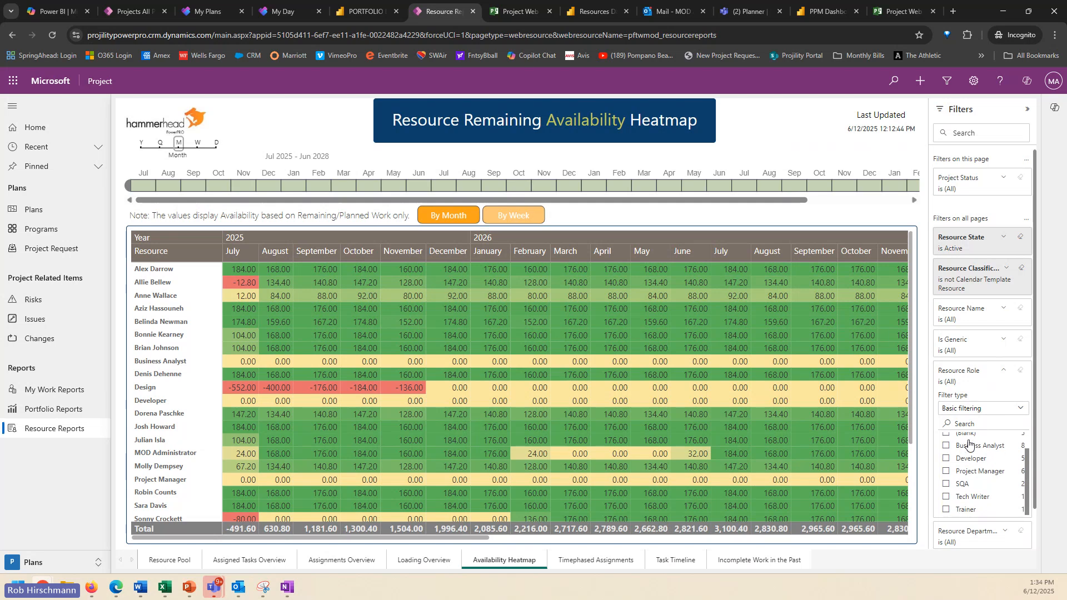
pyautogui.click(946, 447)
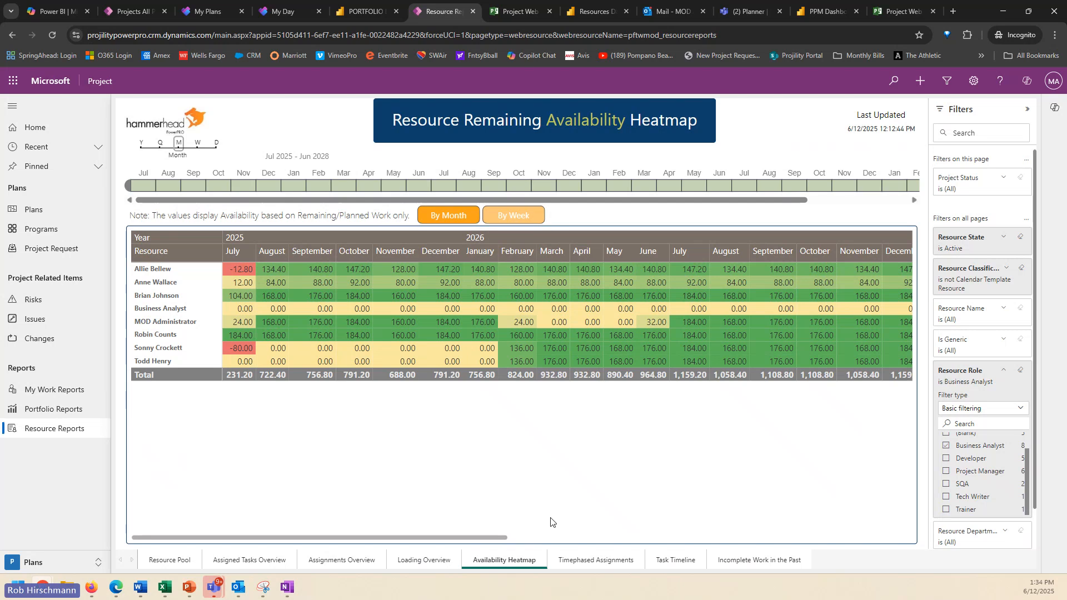
# Open the Task Timeline, review the first resource's task bars, collapse that resource's group and hide the report filters.
pyautogui.click(670, 560)
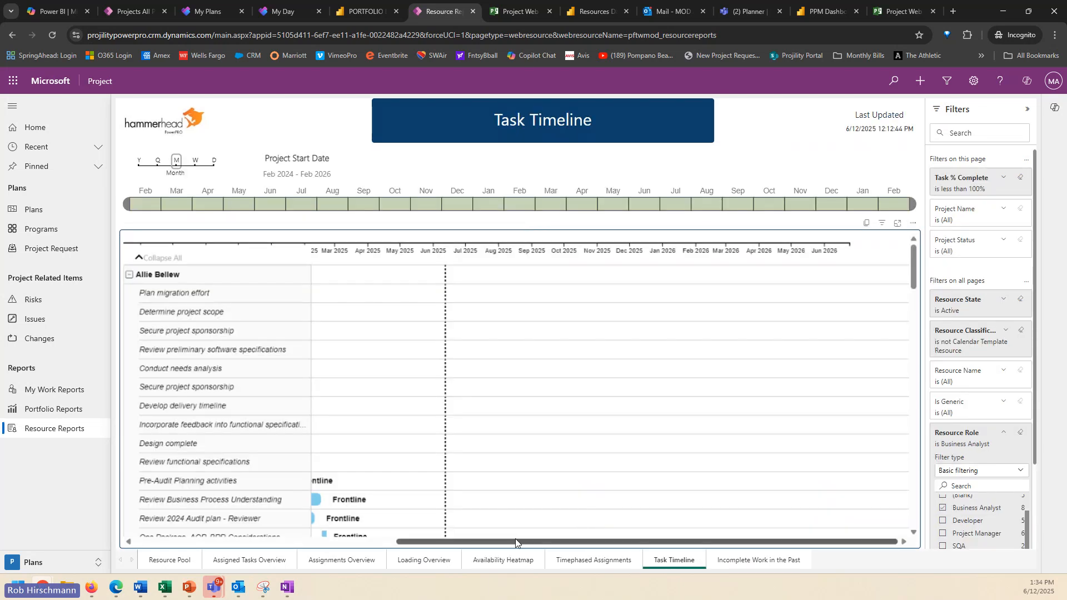
pyautogui.moveTo(514, 540); pyautogui.dragTo(247, 533)
pyautogui.scroll(-1, 337, 374)
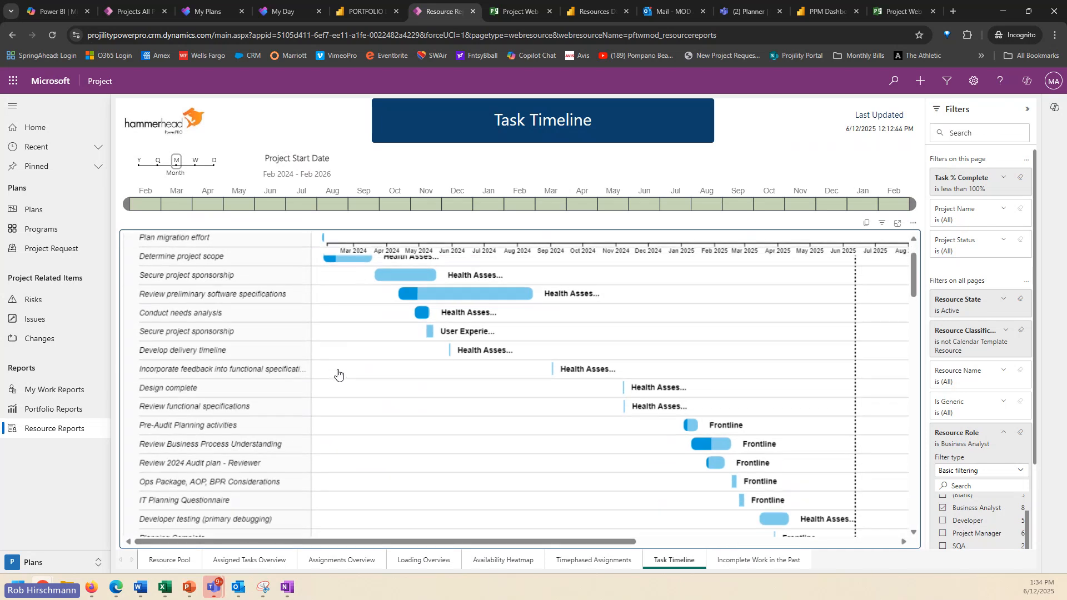
pyautogui.scroll(1, 338, 373)
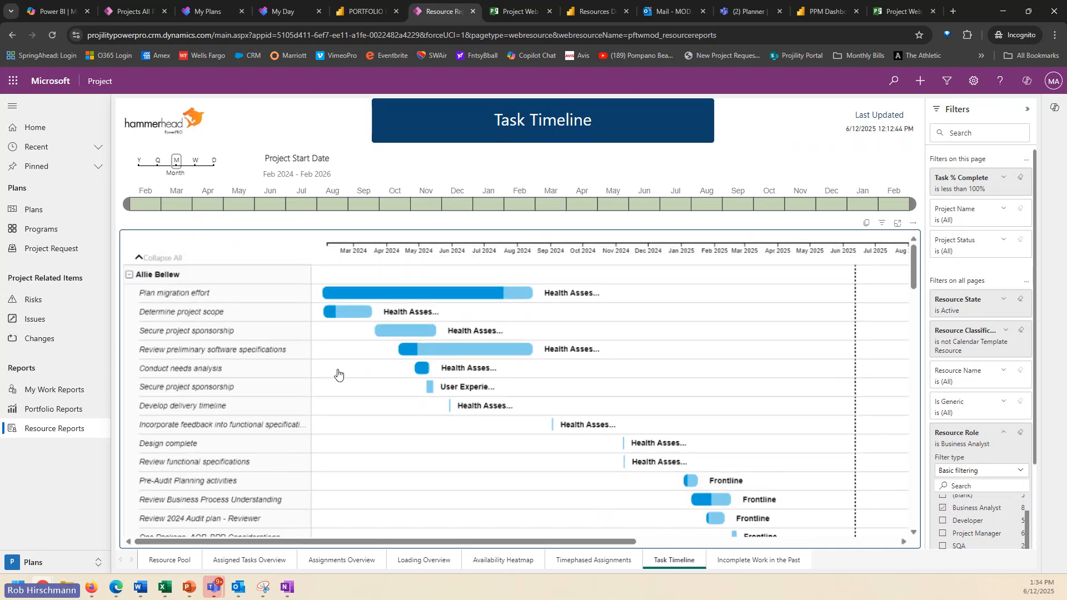
pyautogui.click(130, 276)
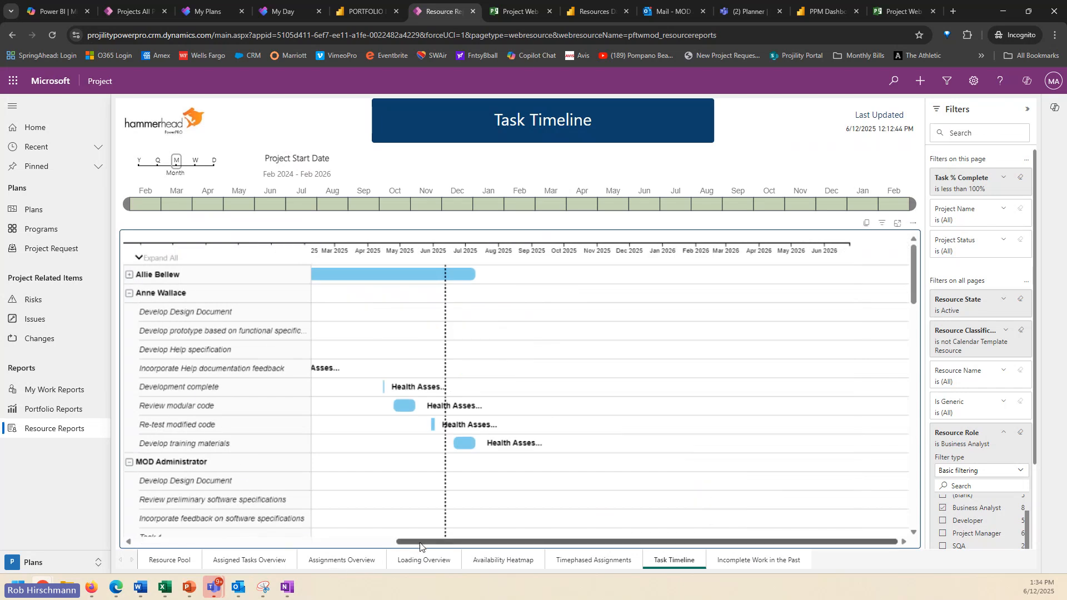
pyautogui.moveTo(411, 542); pyautogui.dragTo(305, 534)
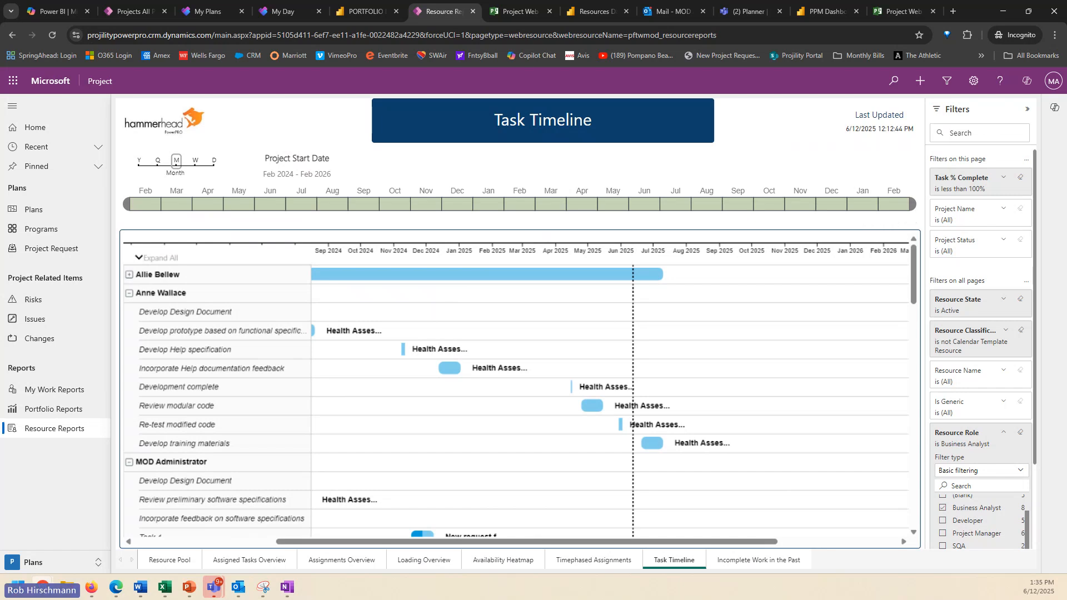
pyautogui.click(1025, 111)
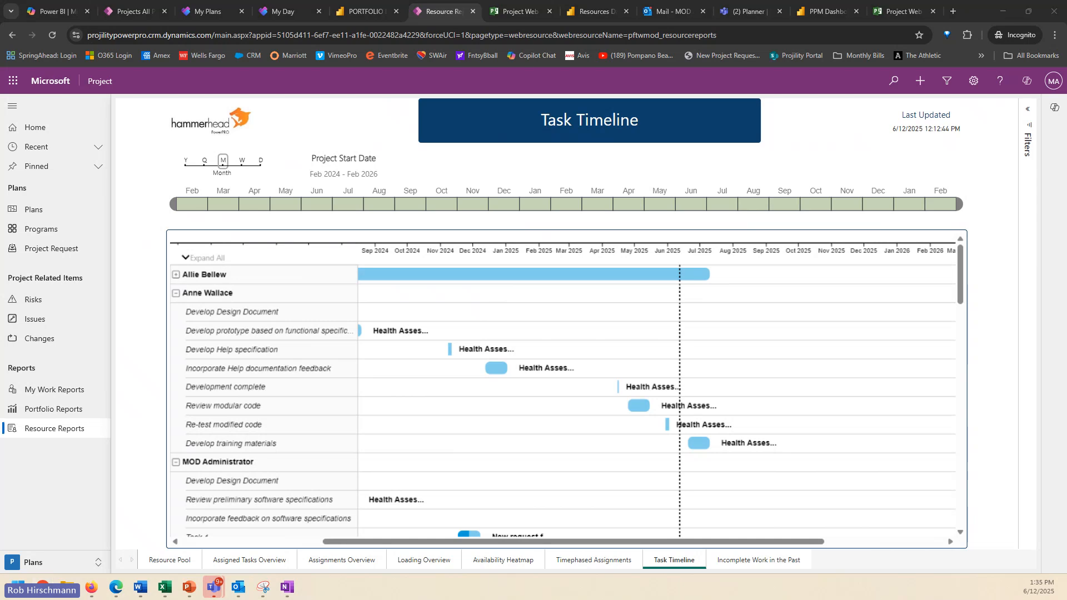
# Switch to the PowerPoint webinar deck, start the slide show from the Demonstration slide and reveal the first two Key Takeaways bullets.
pyautogui.hotkey('alt', 'Tab')
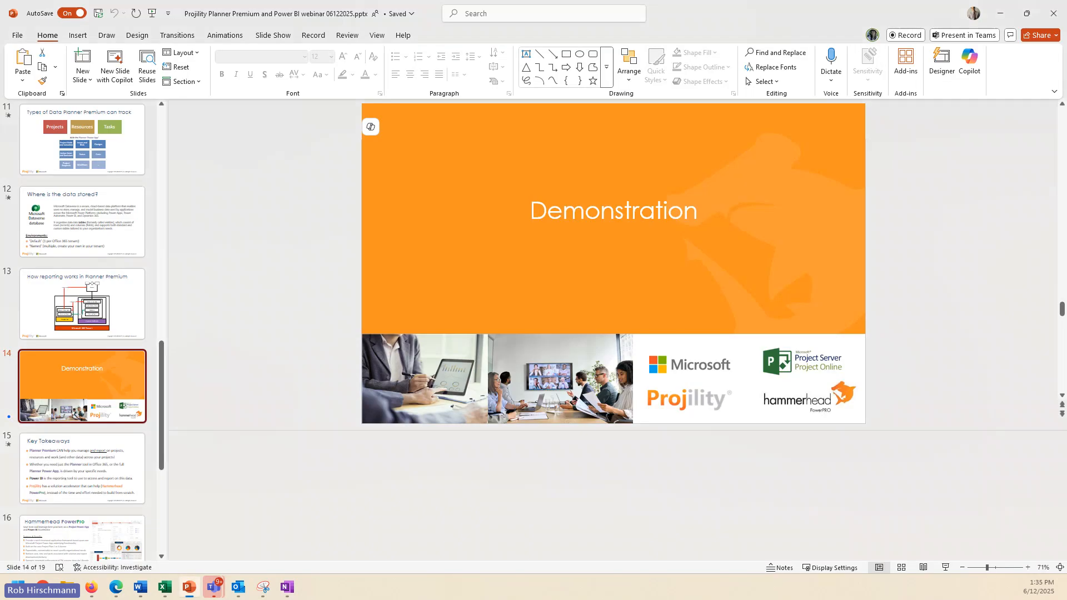
pyautogui.click(945, 567)
pyautogui.click(266, 336)
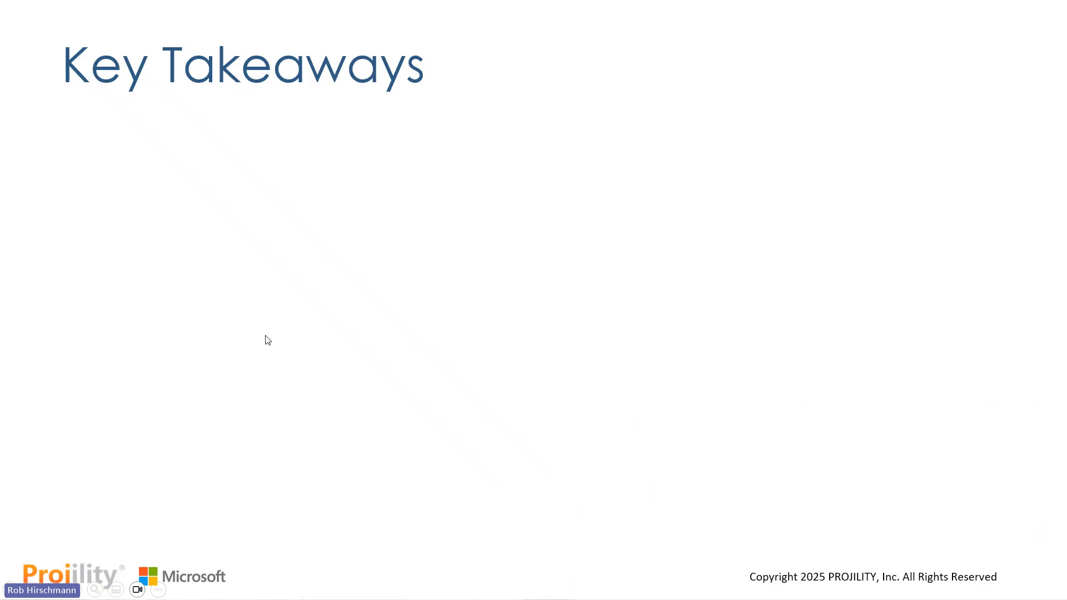
pyautogui.click(270, 339)
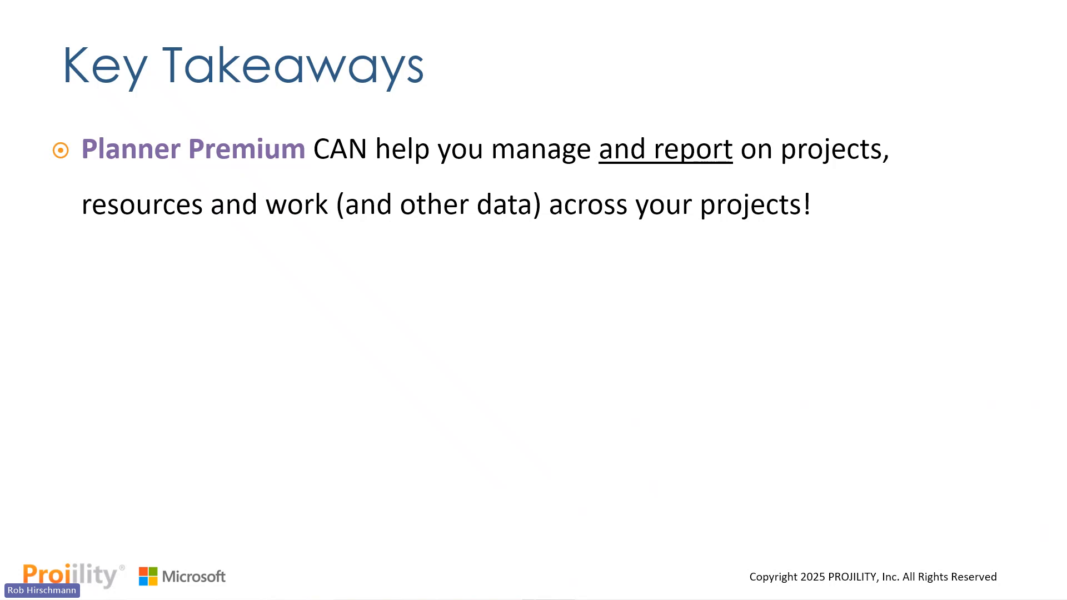
pyautogui.press('Right')
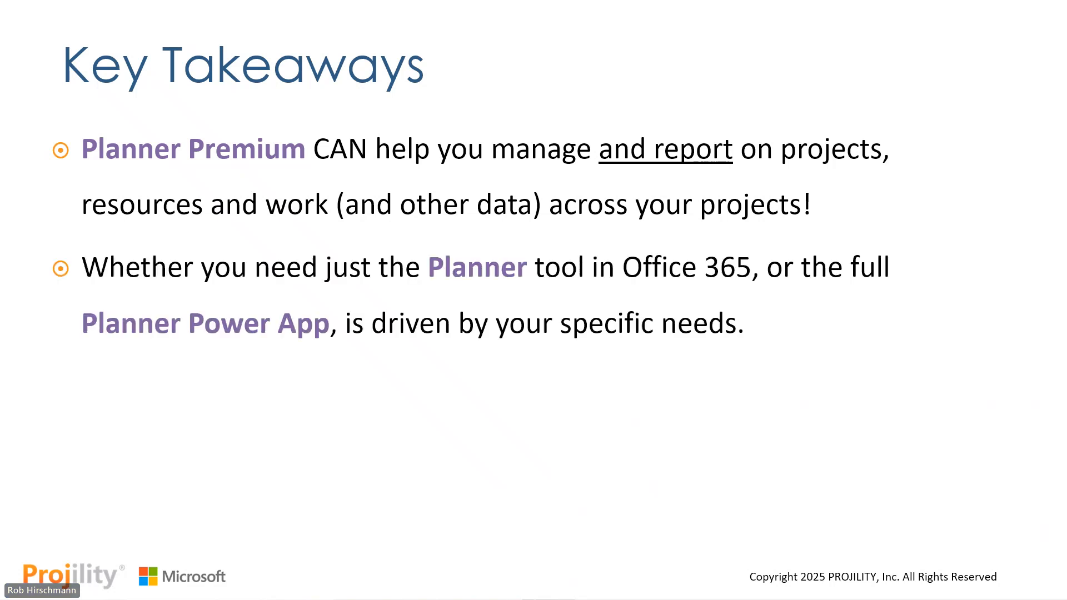